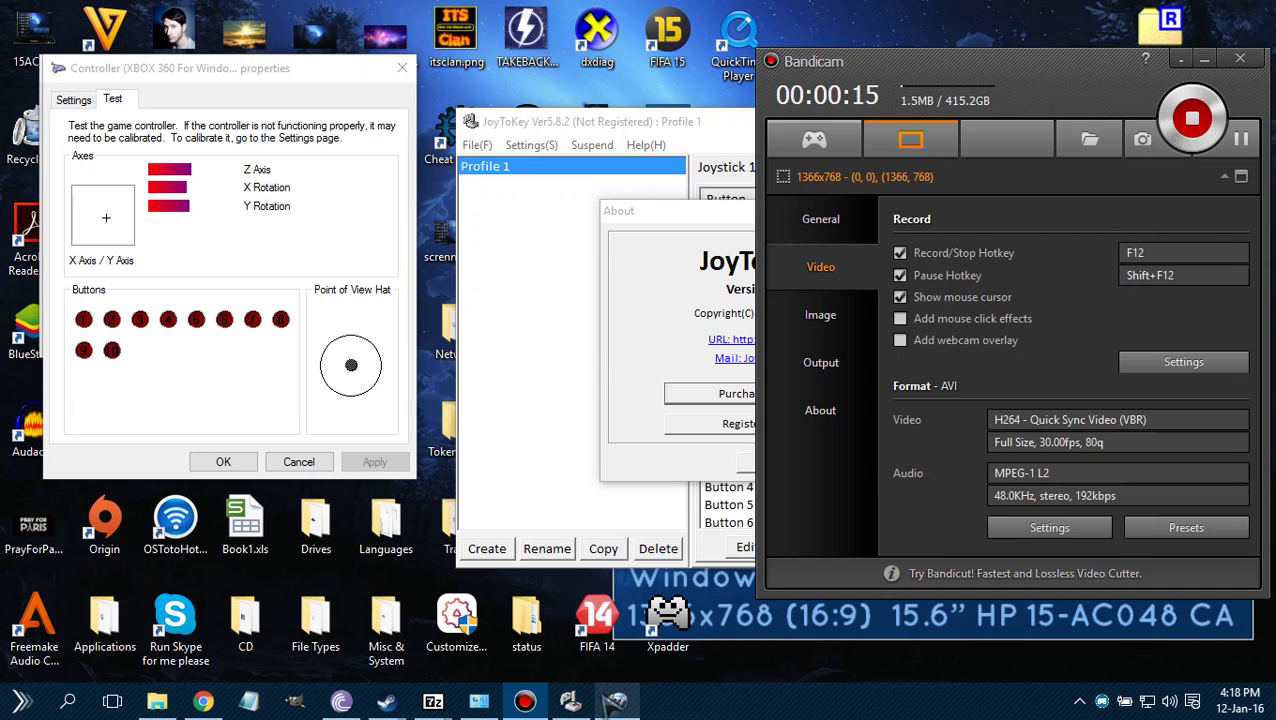
Step: Select the Xpadder shortcut on the desktop
left_click(688, 620)
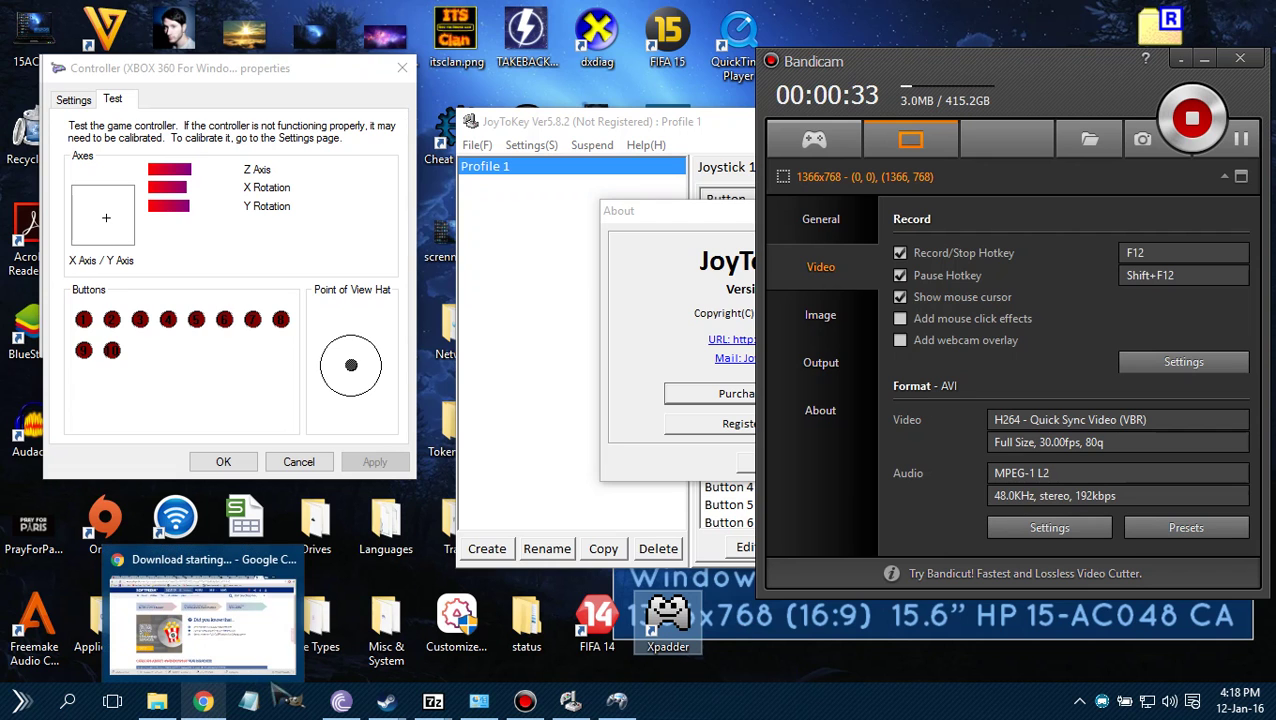
Step: Switch to the browser, go to the keysticks.net tab and load the Keysticks home page
key("alt+Tab")
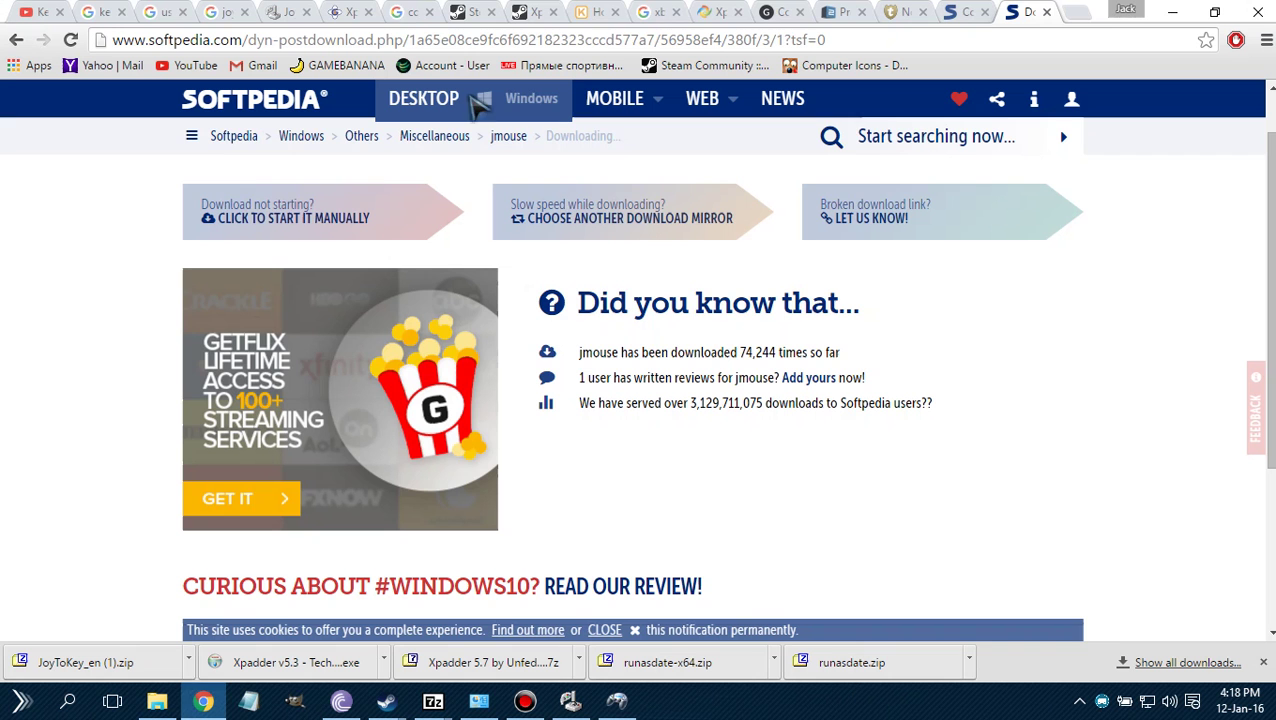
left_click(387, 40)
type("keys")
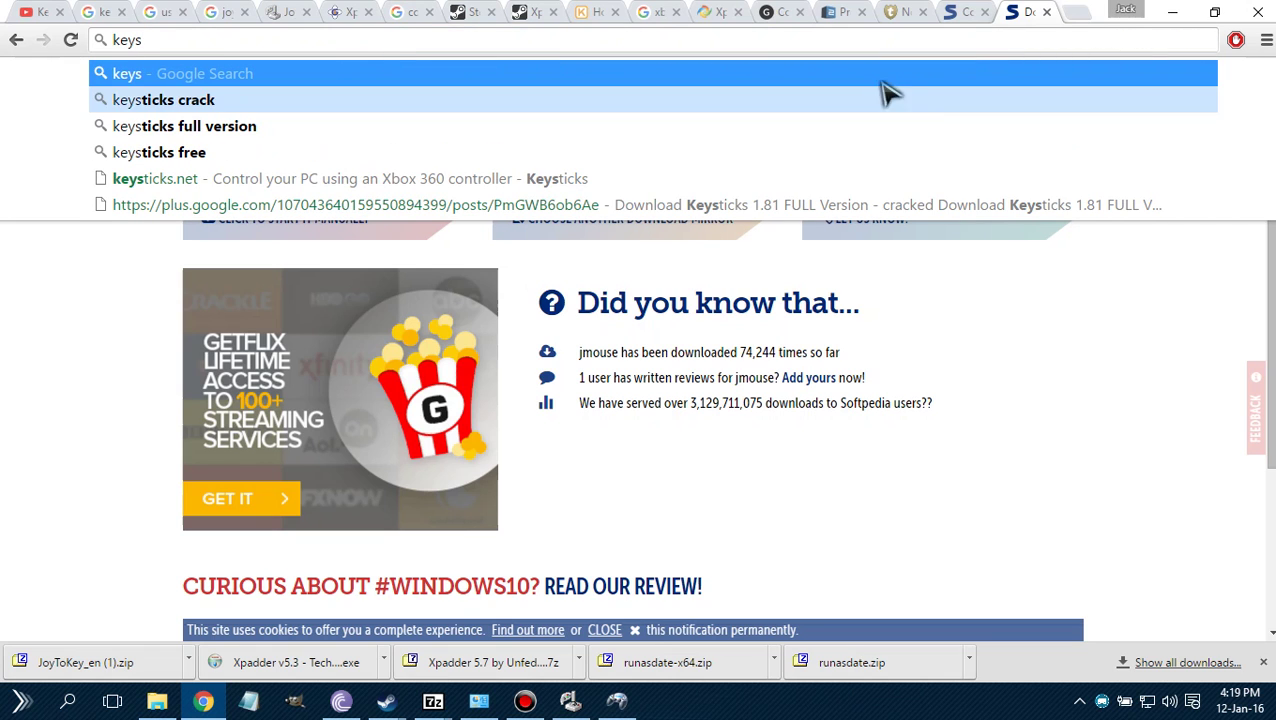
left_click(610, 12)
scroll(540, 478, "up", 5)
scroll(540, 478, "up", 2)
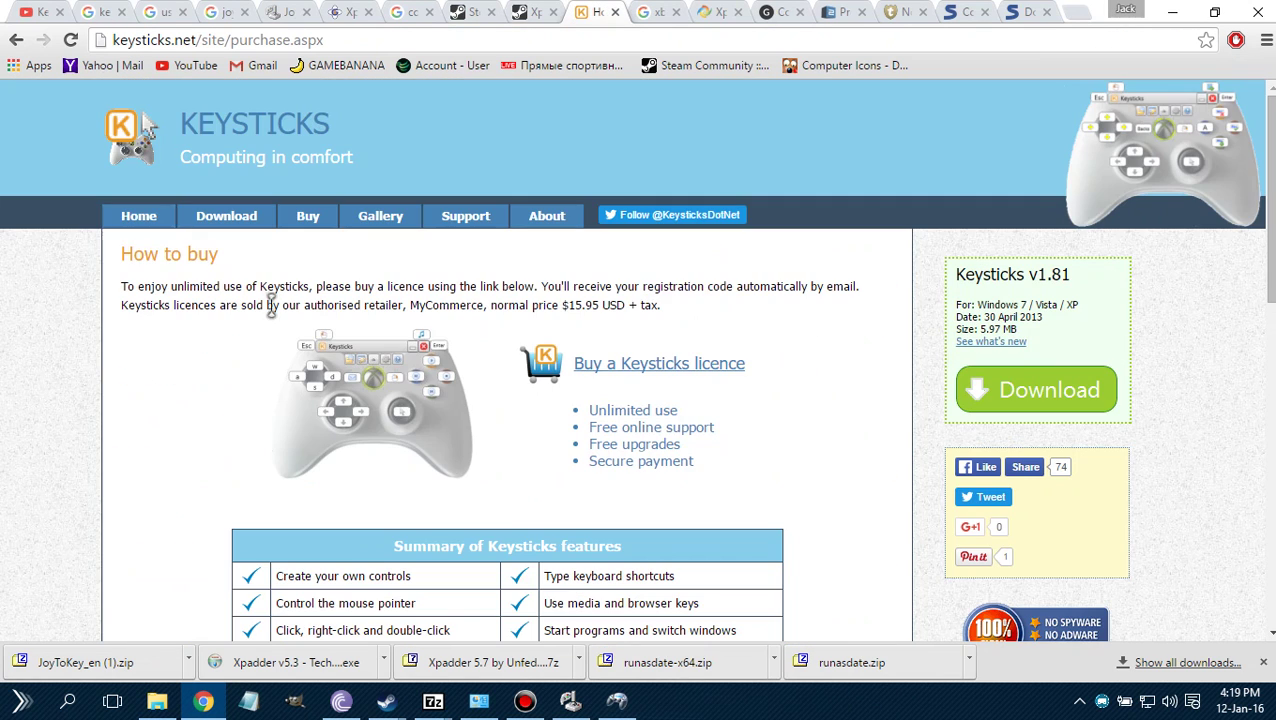
left_click(139, 216)
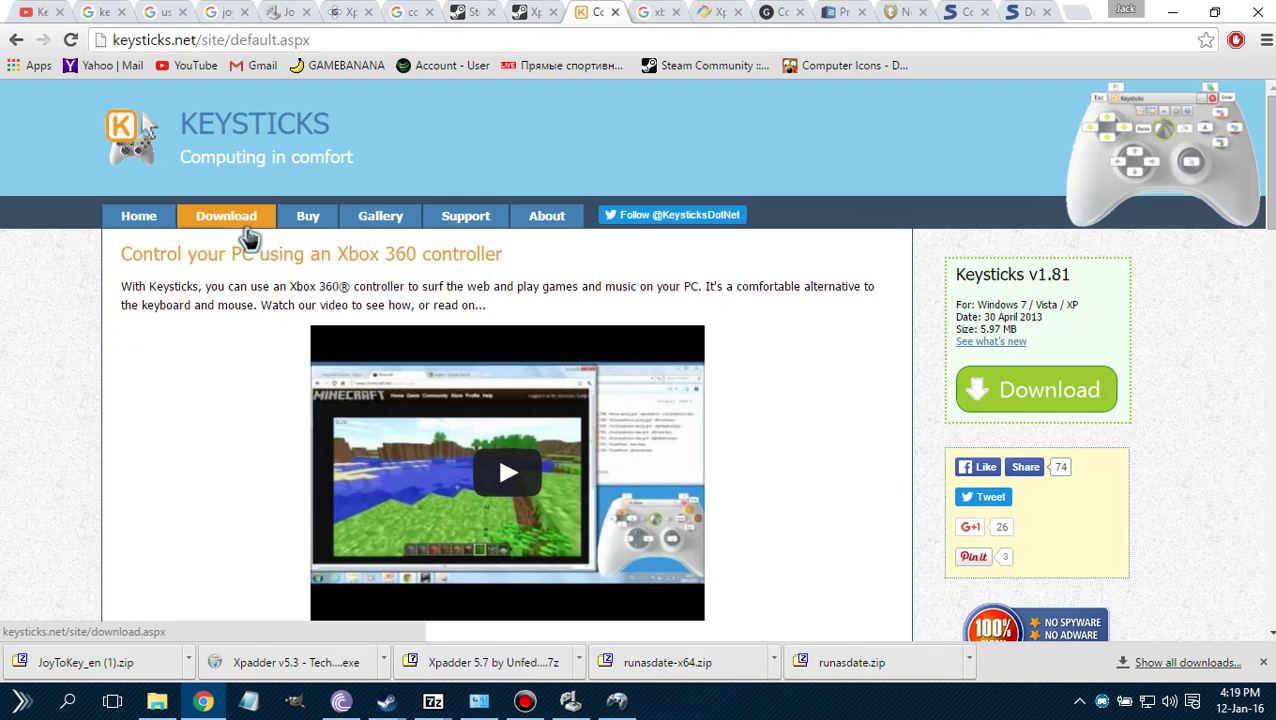
Step: Open the Keysticks Download page and highlight the Keysticks v1.81 version details
left_click(250, 237)
scroll(368, 445, "down", 9)
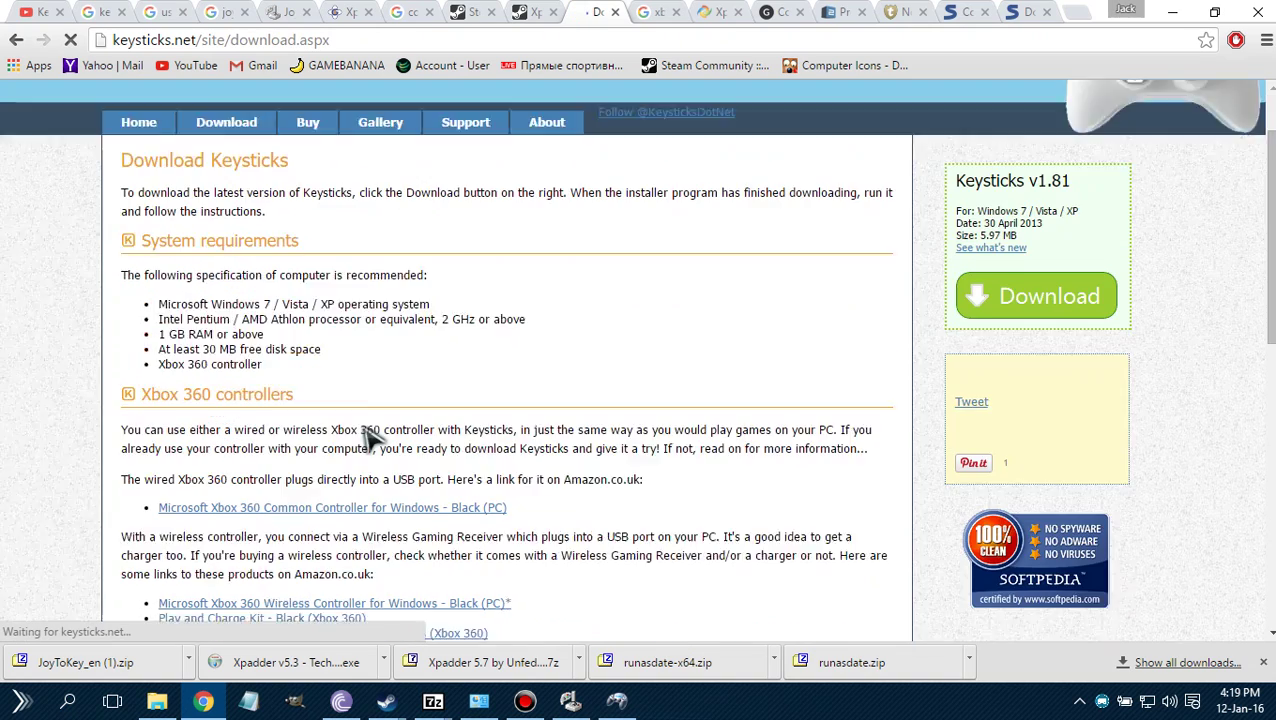
scroll(360, 405, "up", 4)
scroll(352, 390, "up", 3)
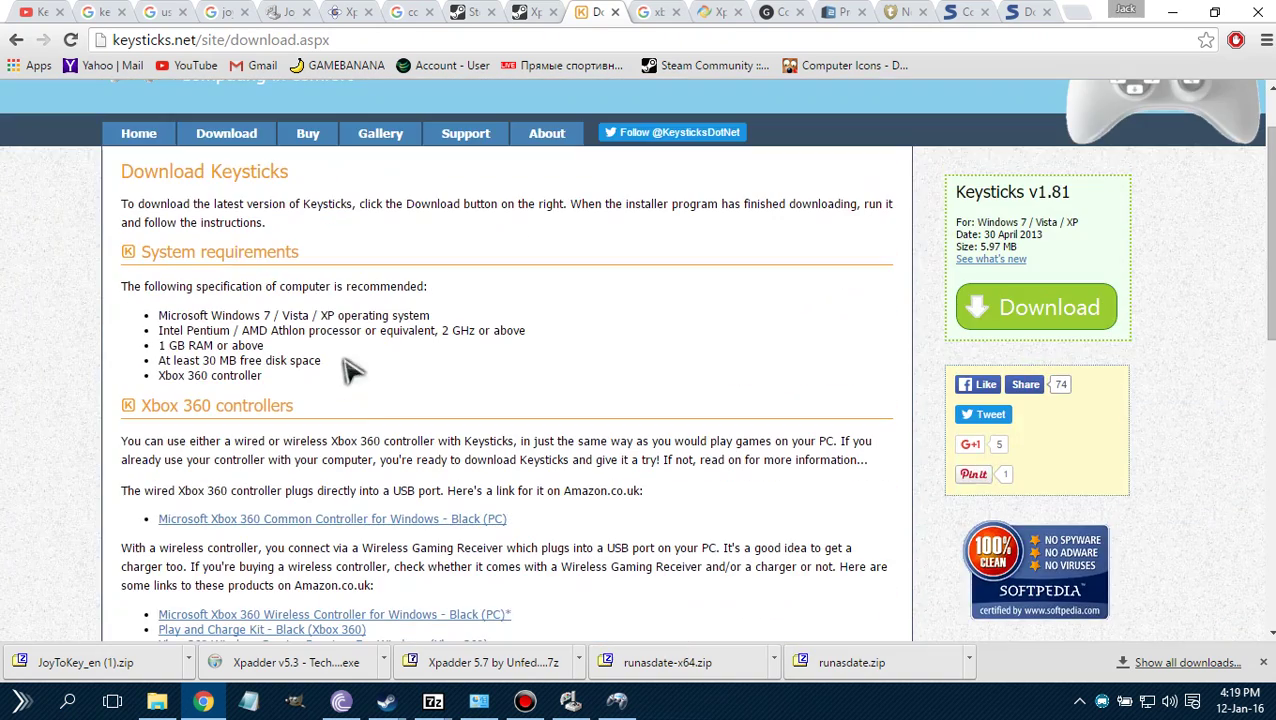
scroll(555, 455, "down", 2)
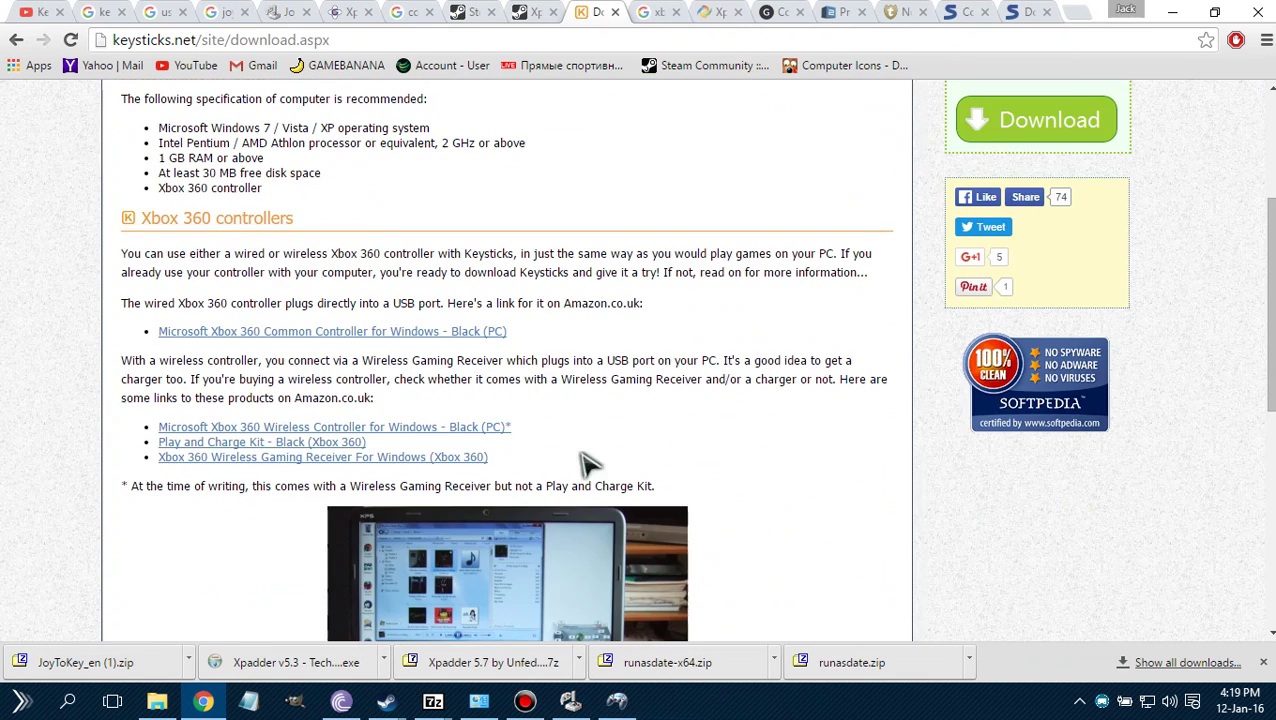
scroll(545, 405, "up", 3)
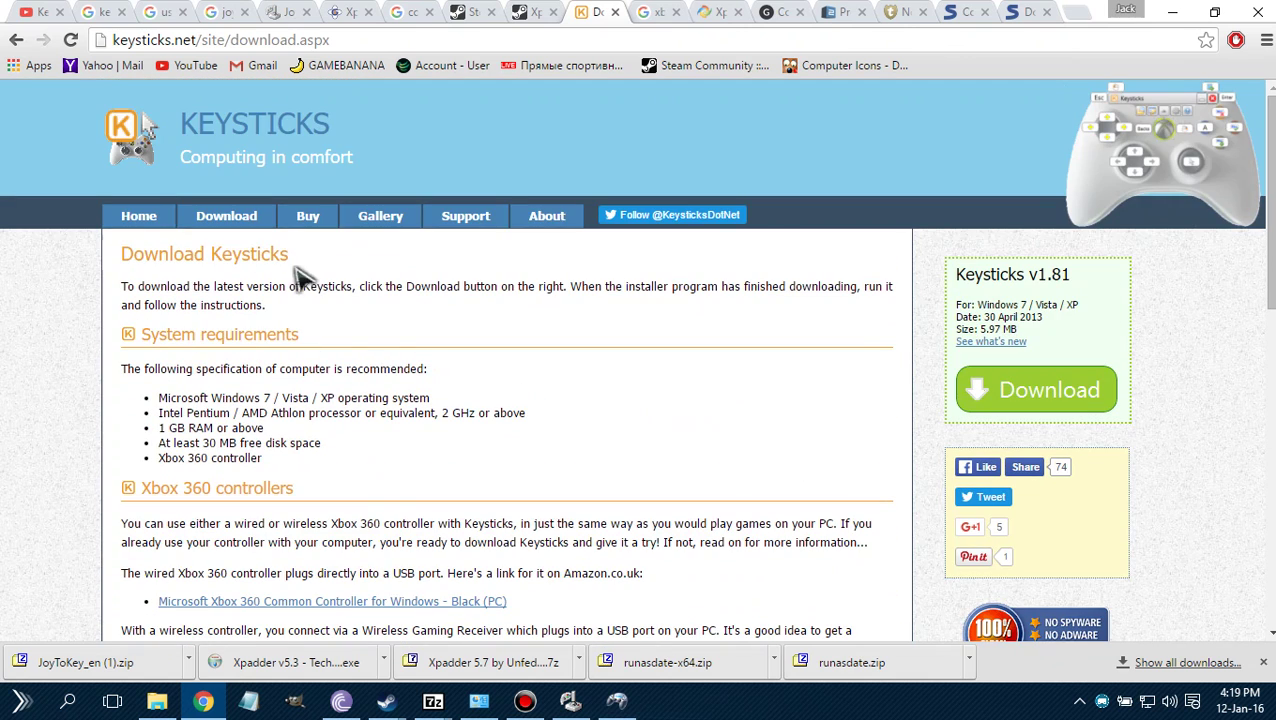
left_click_drag(956, 275, 1148, 420)
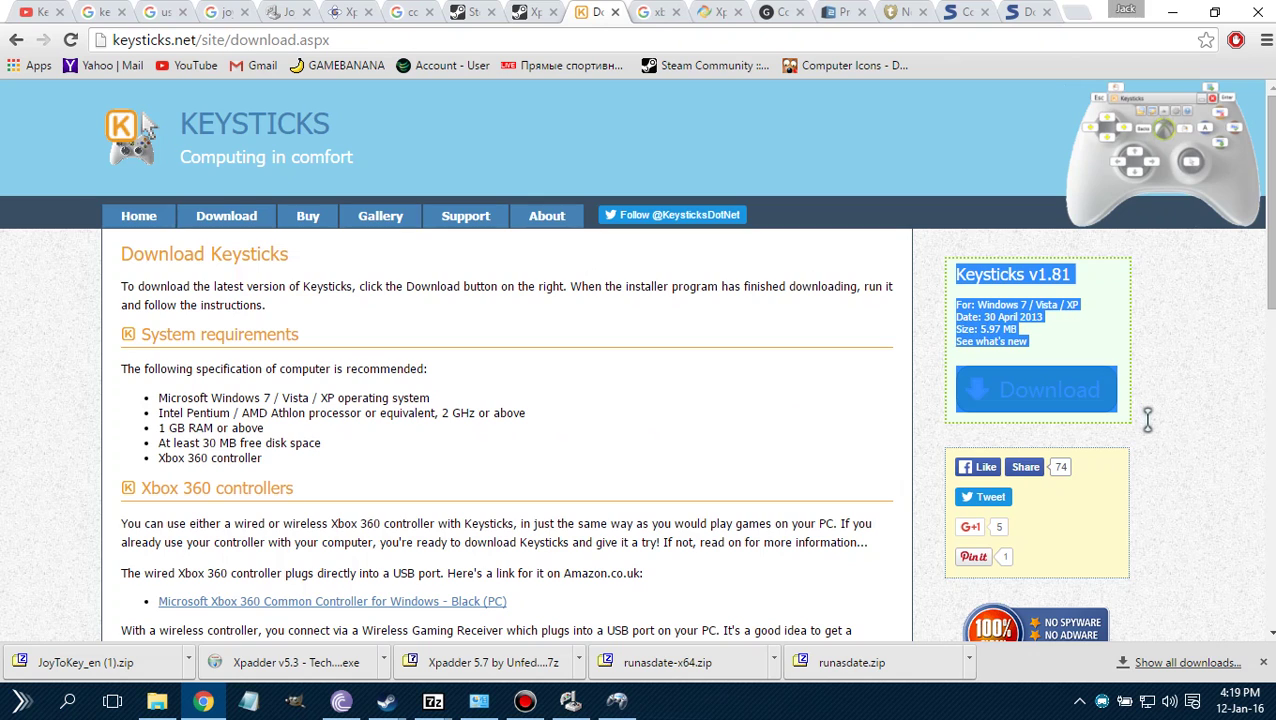
left_click_drag(1111, 356, 958, 262)
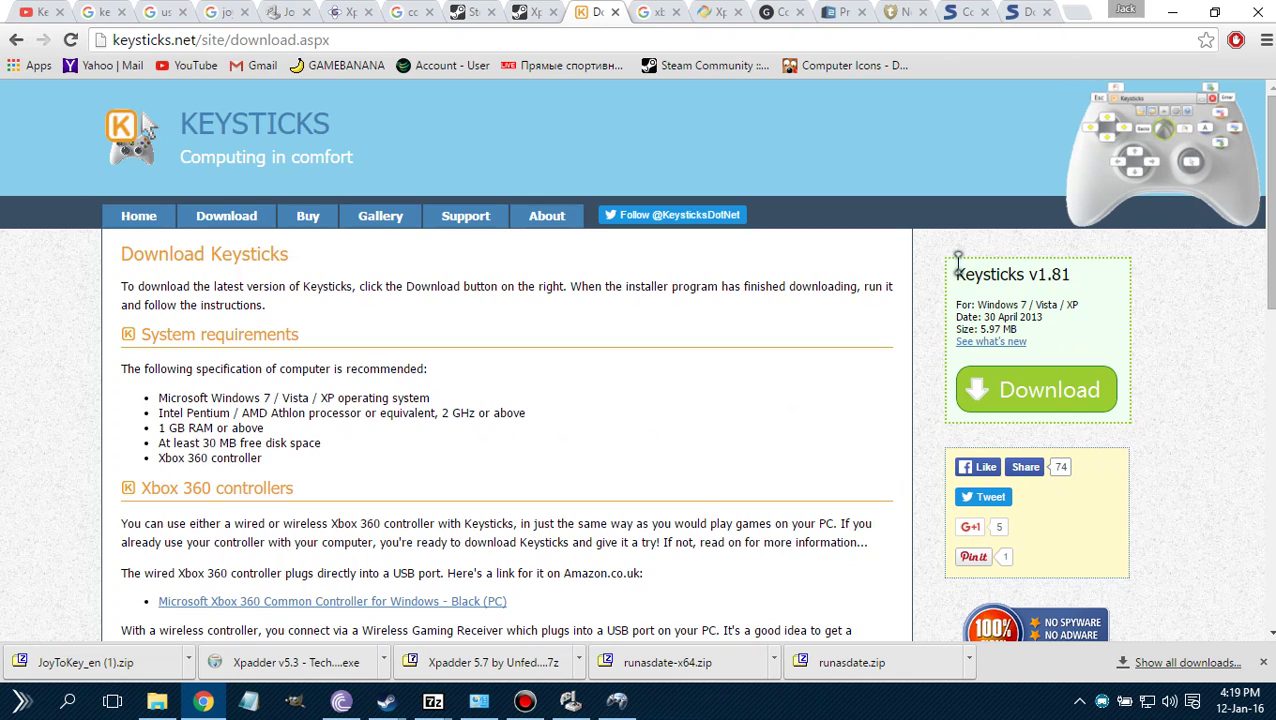
Step: Open the Keysticks How to buy page and skim its opening text
left_click(325, 228)
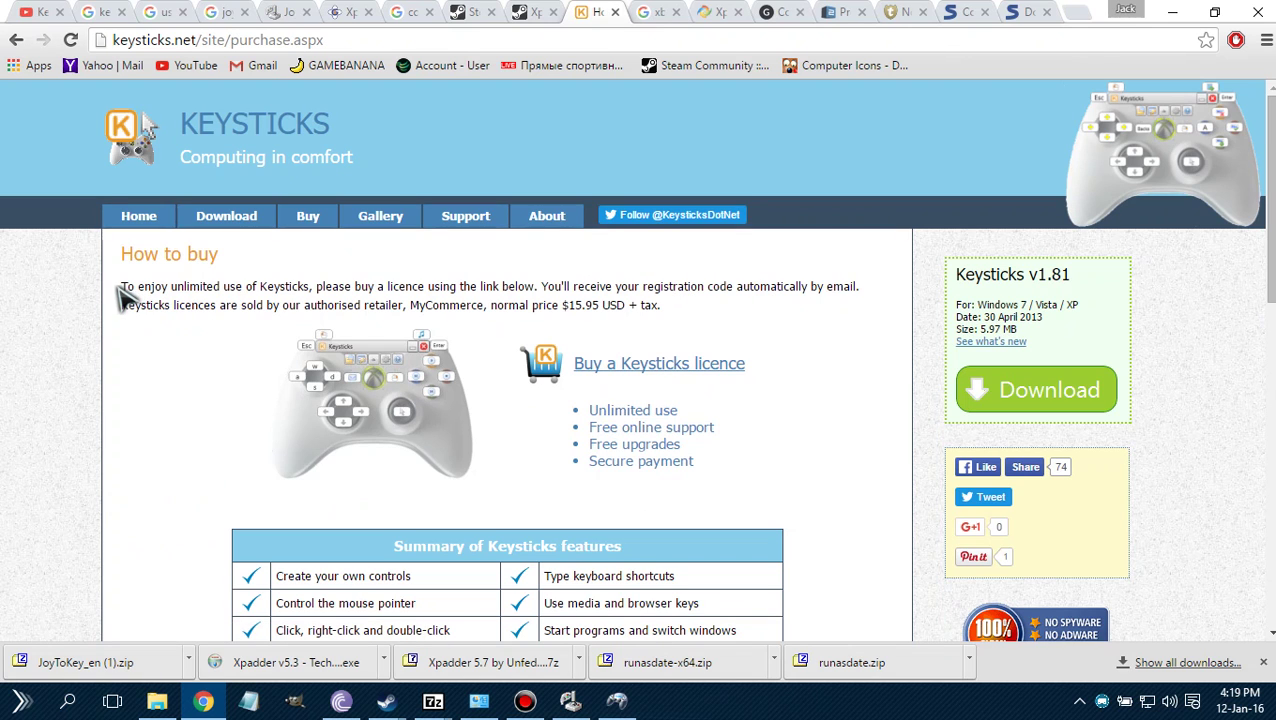
left_click_drag(118, 286, 316, 290)
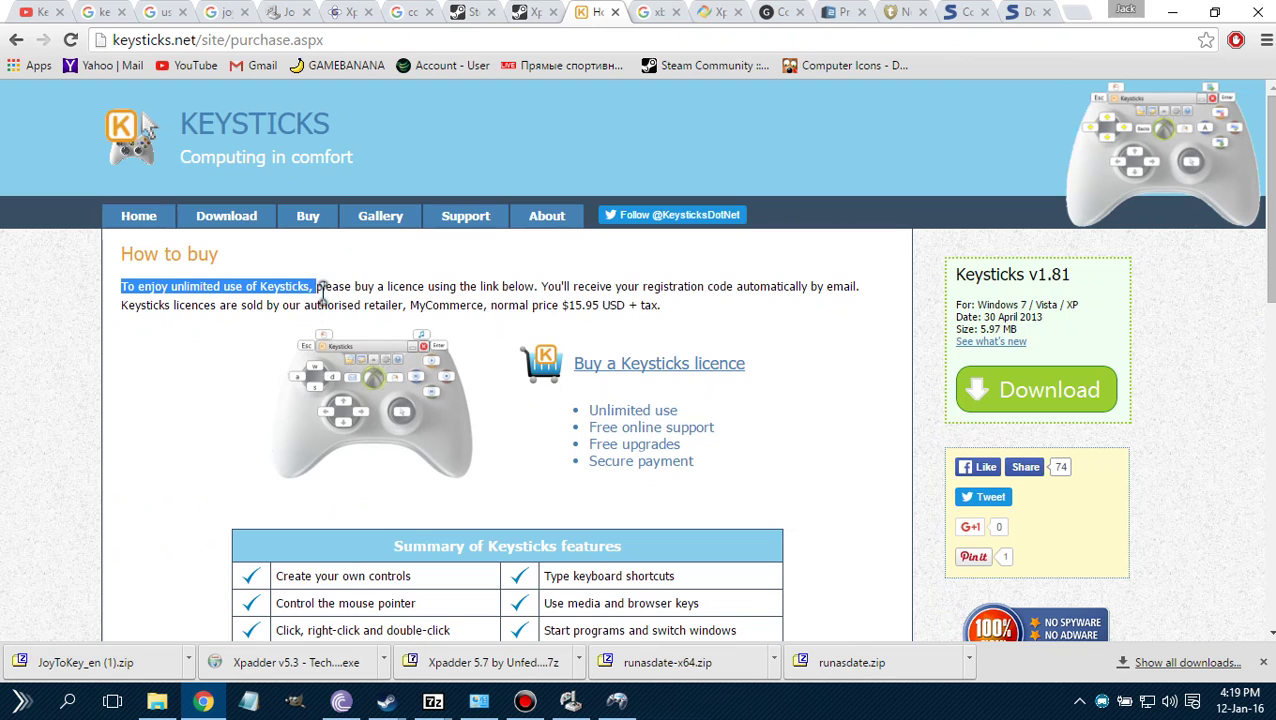
scroll(578, 390, "down", 9)
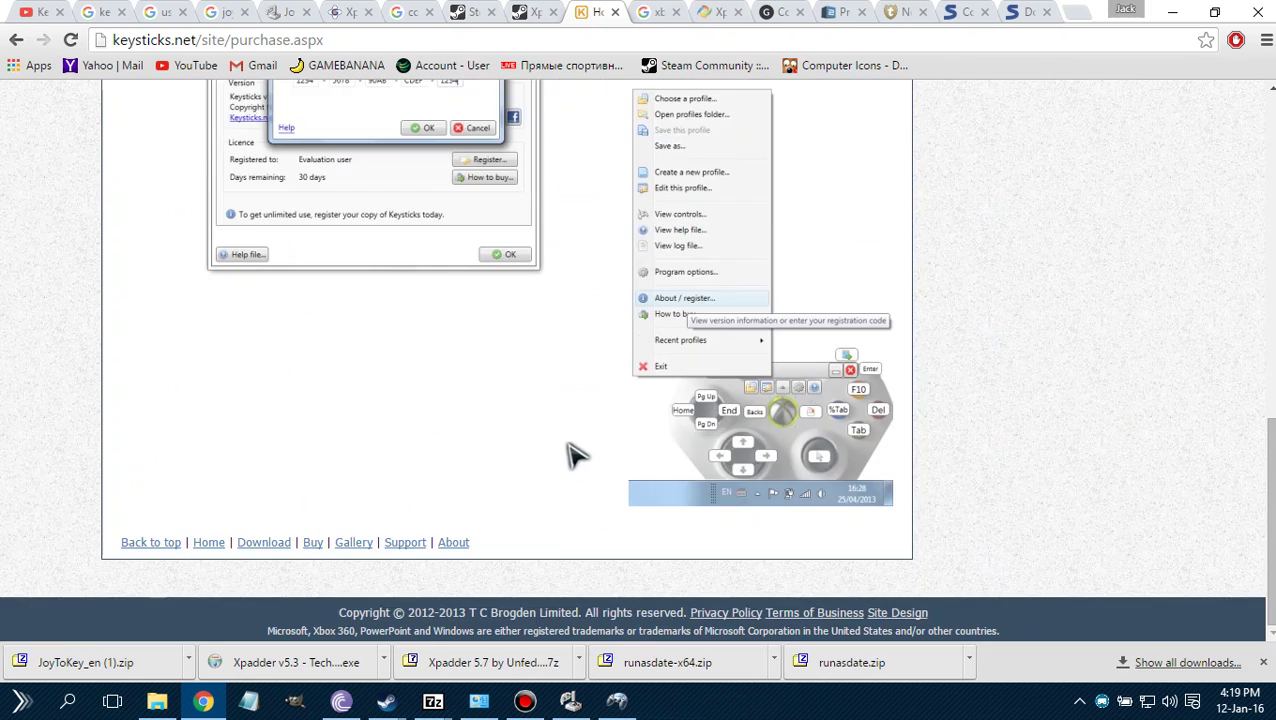
scroll(575, 455, "up", 9)
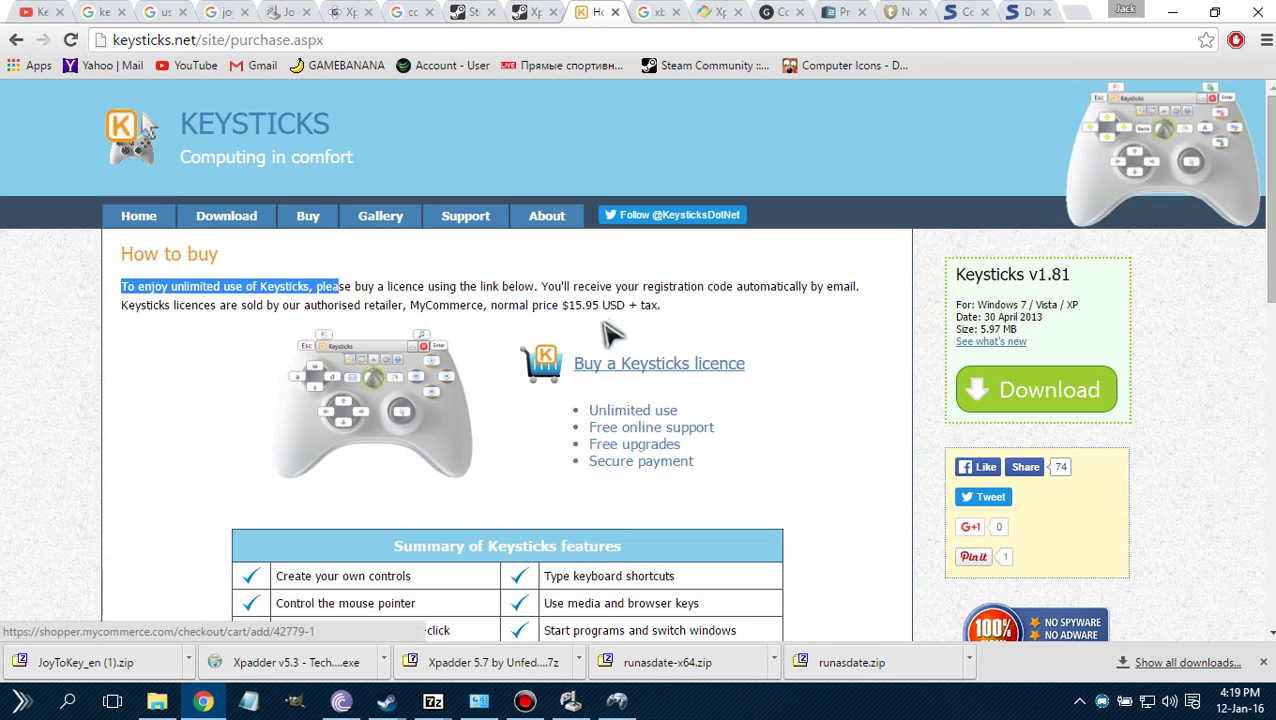
Step: Return to the Download Keysticks page and search it for '30'
left_click(248, 216)
scroll(655, 480, "down", 1)
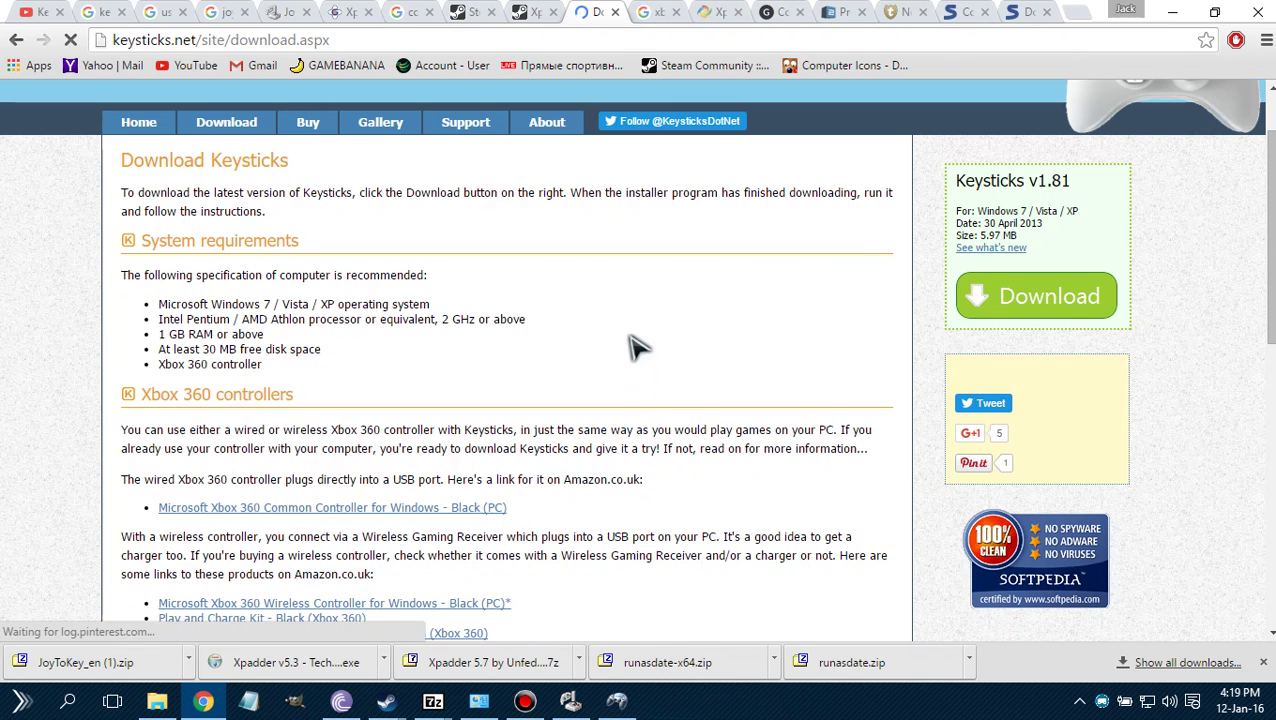
key("ctrl+f")
type("30")
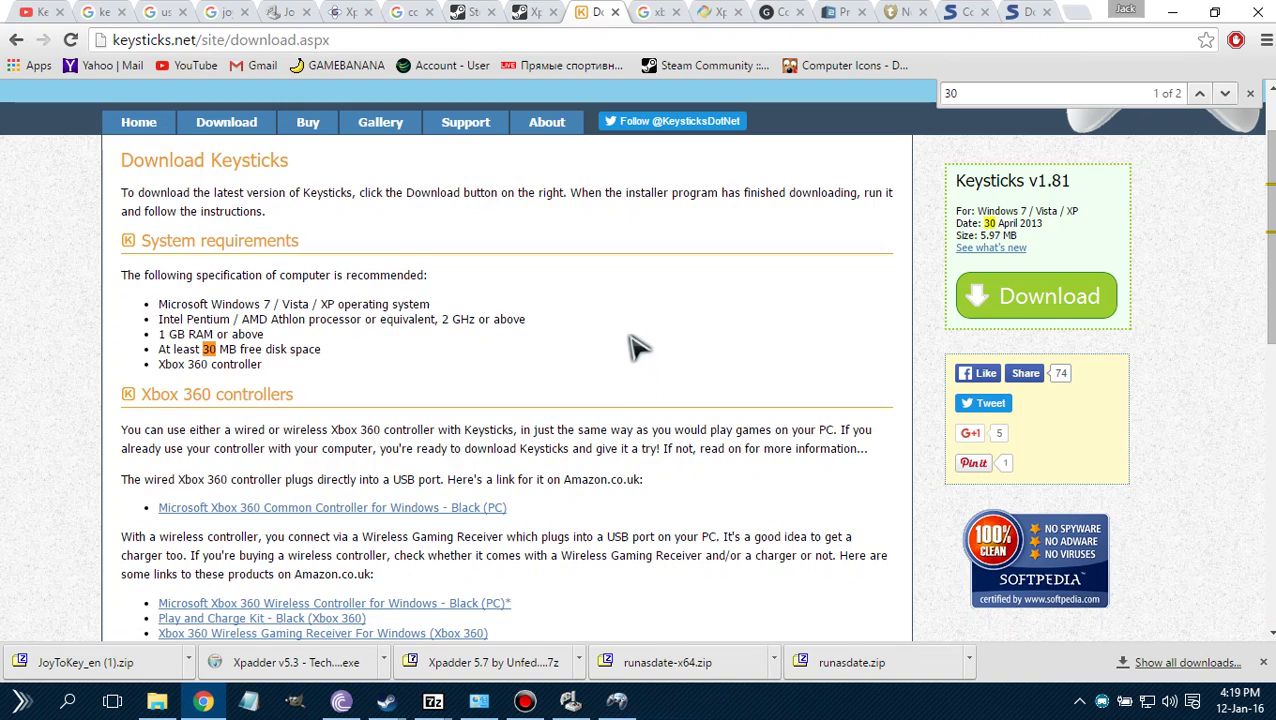
scroll(635, 346, "down", 2)
scroll(638, 348, "up", 2)
scroll(480, 448, "down", 2)
scroll(489, 449, "up", 2)
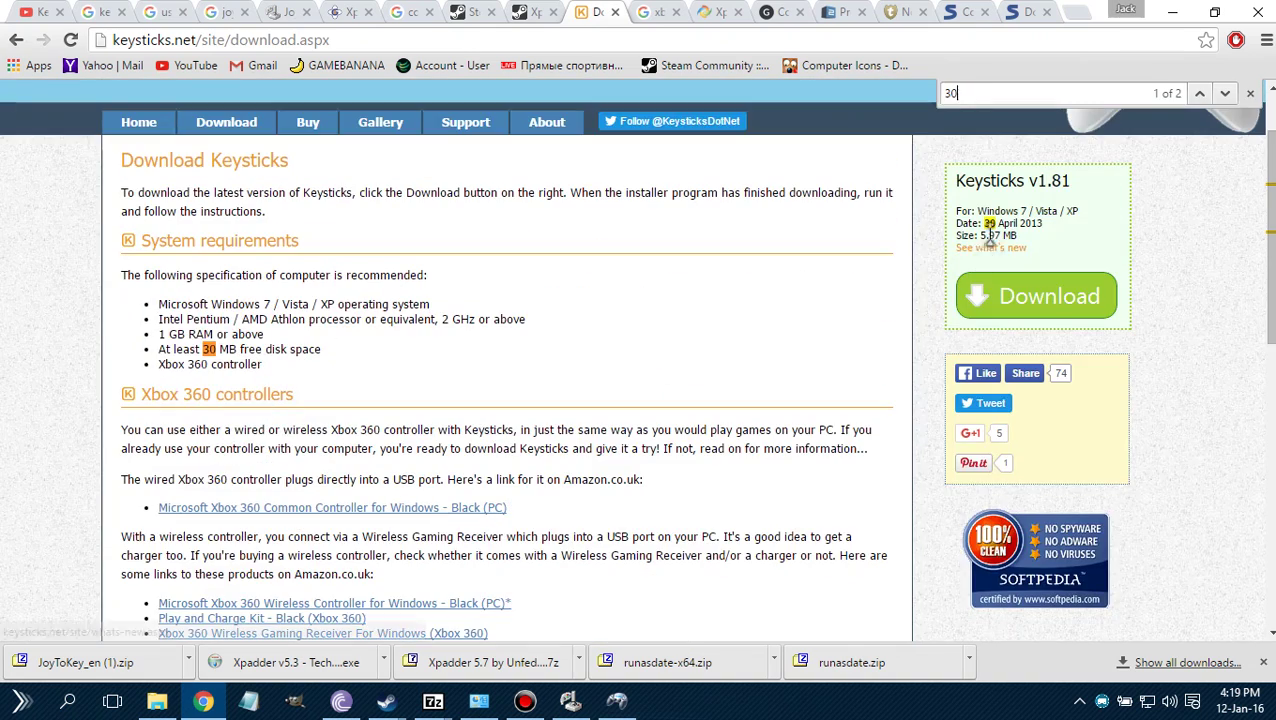
scroll(600, 200, "up", 1)
Step: Reopen the How to buy page and search it for '30'
left_click(307, 216)
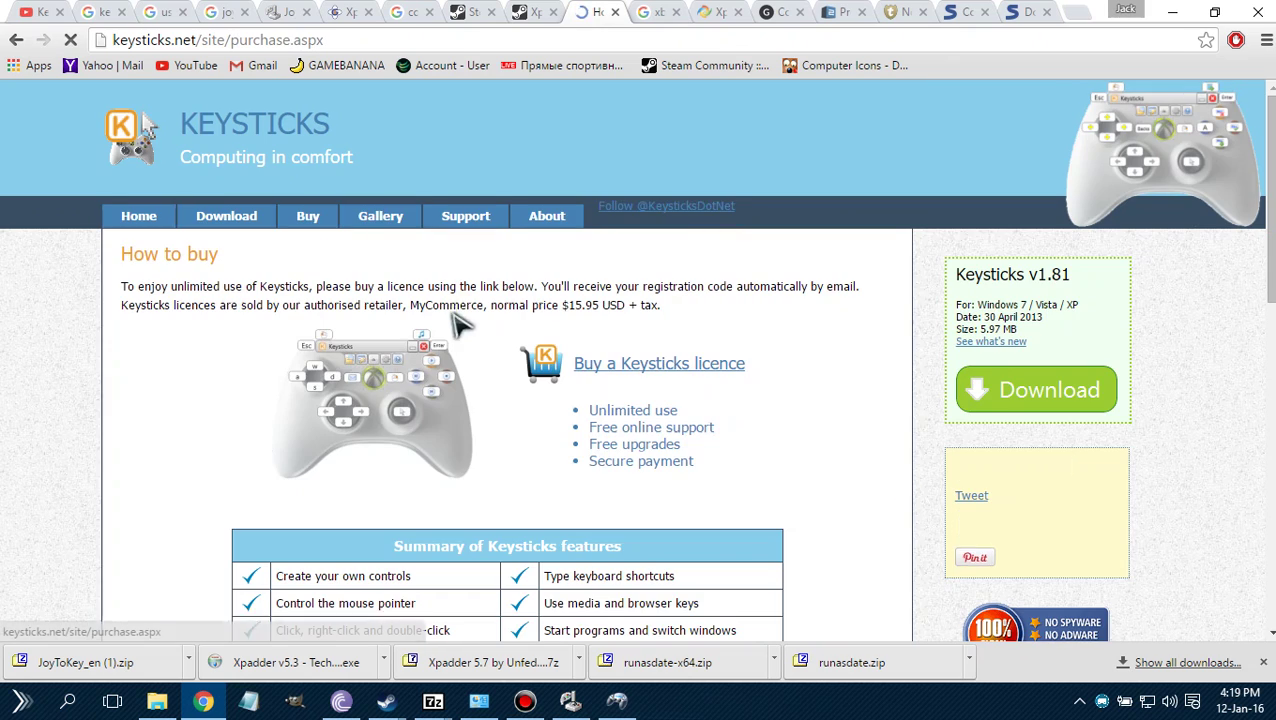
key("ctrl+f")
type("30")
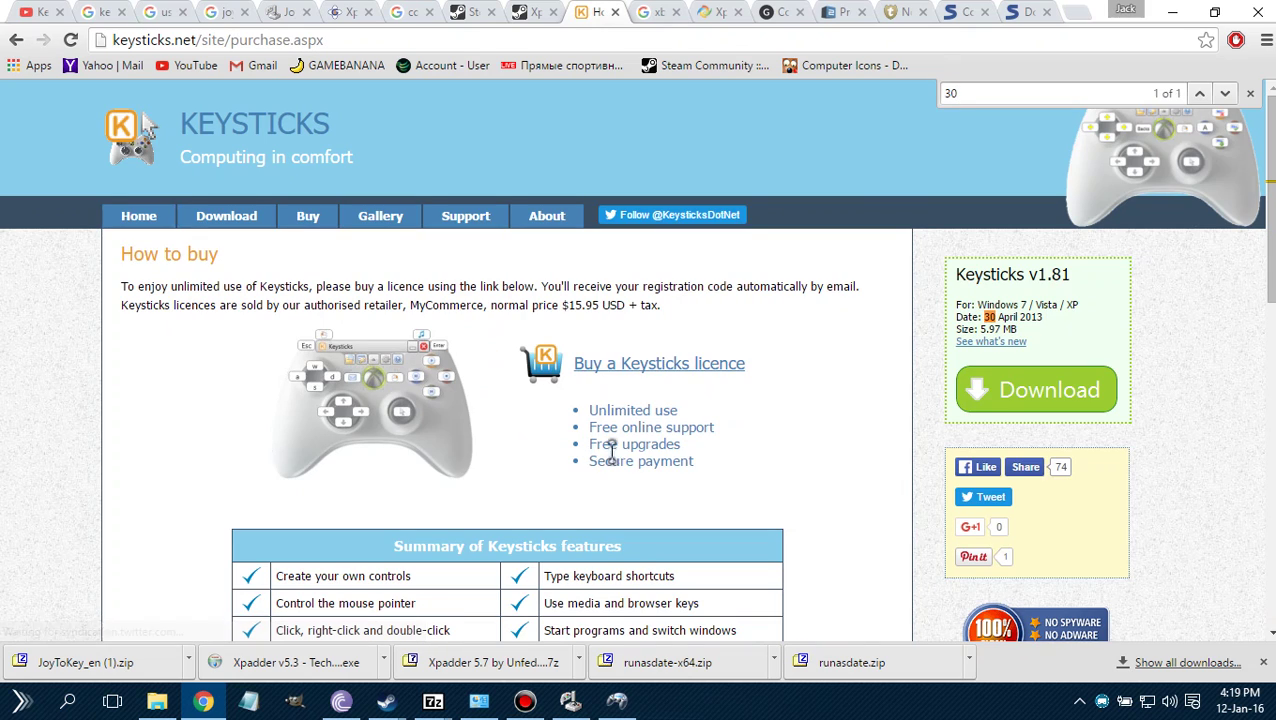
scroll(640, 455, "down", 2)
scroll(657, 455, "down", 5)
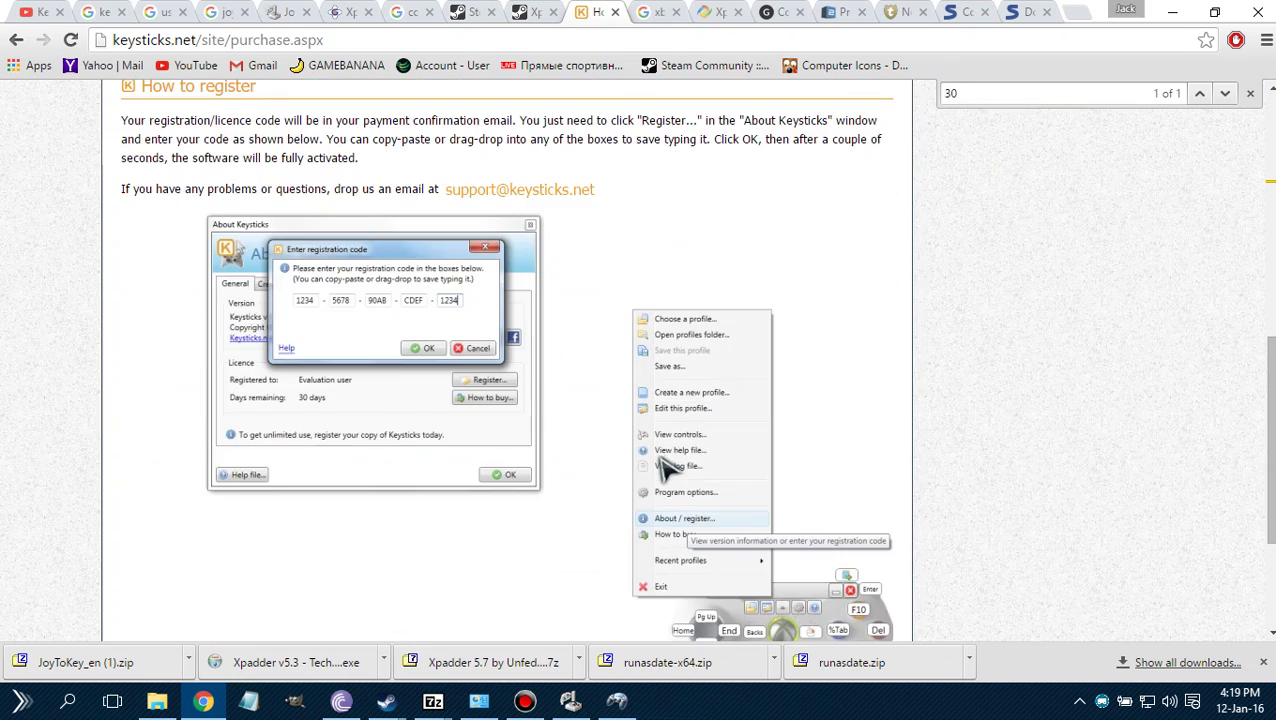
scroll(660, 460, "up", 3)
scroll(450, 480, "down", 3)
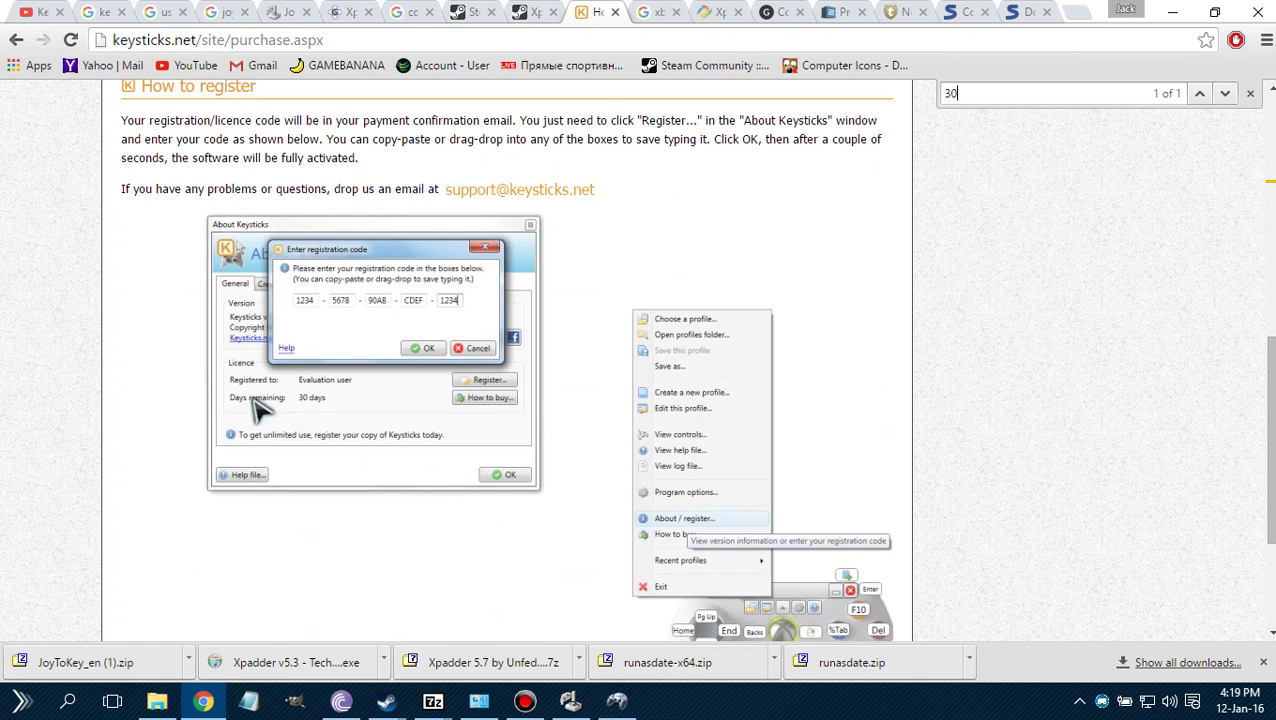
scroll(521, 504, "down", 2)
scroll(540, 497, "up", 6)
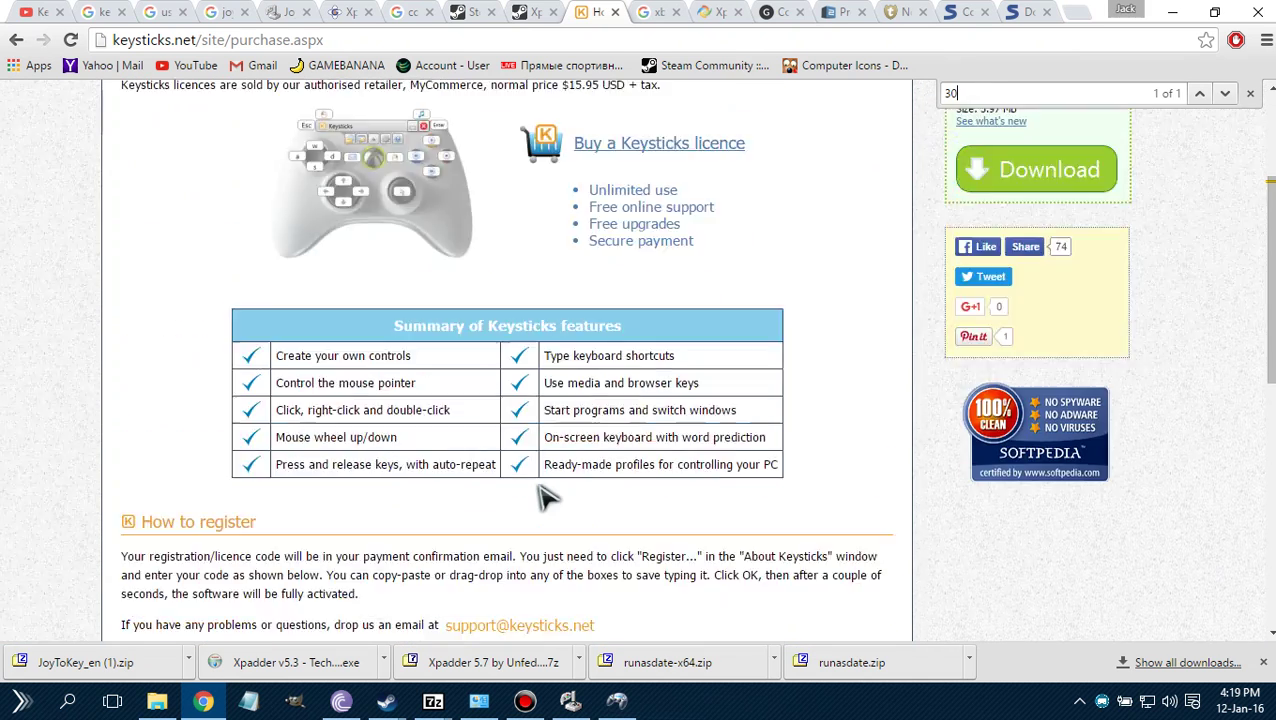
scroll(540, 497, "up", 3)
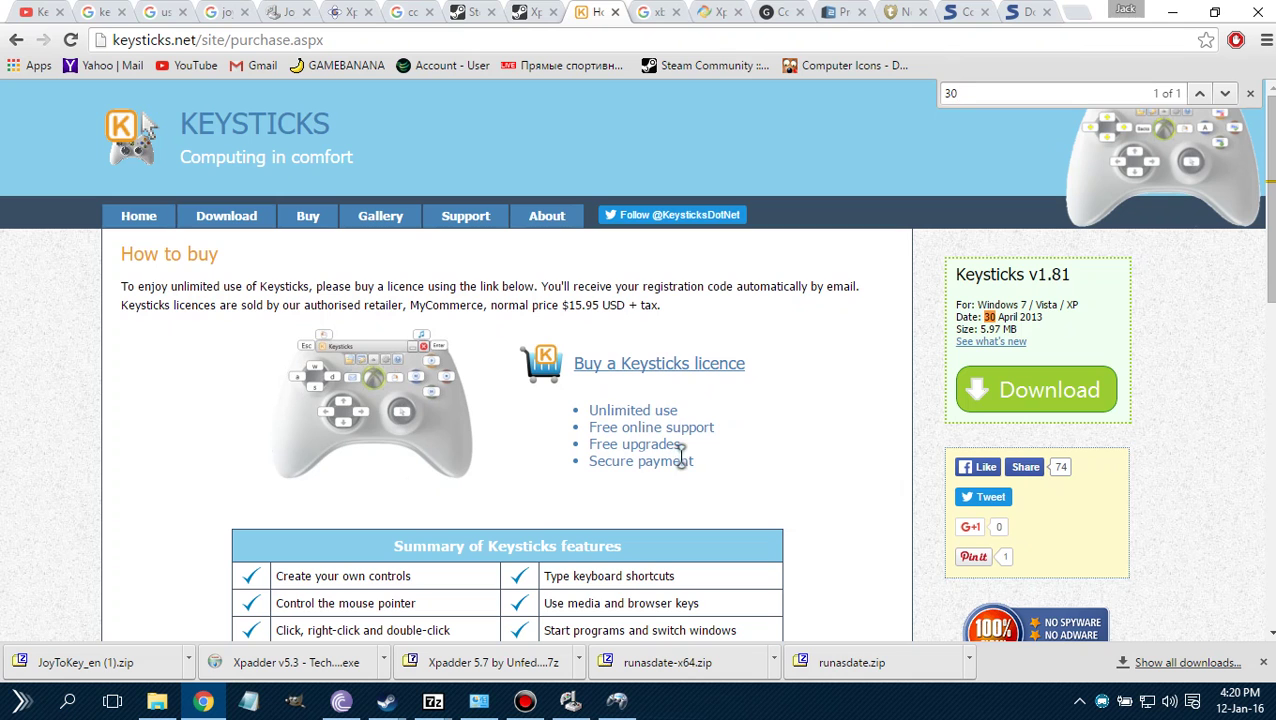
Step: Minimize Chrome and the screen recorder, then show the desktop with Win+D
left_click(1172, 12)
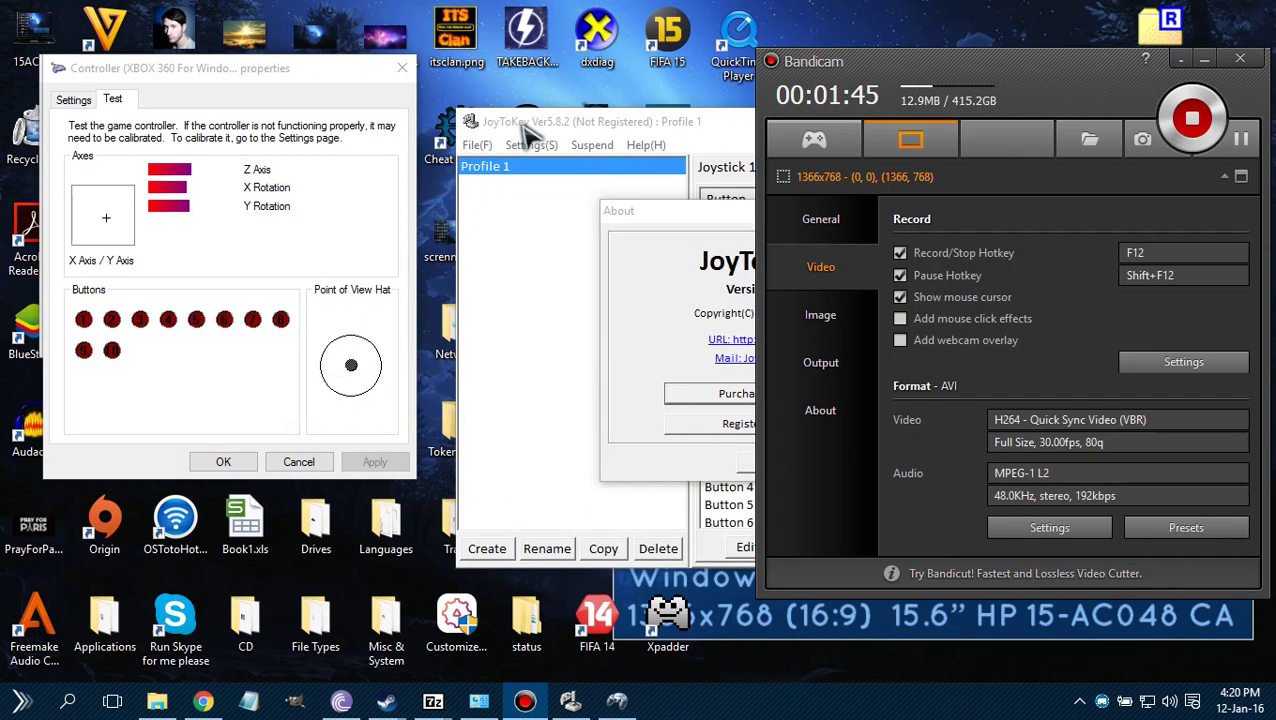
left_click(1181, 60)
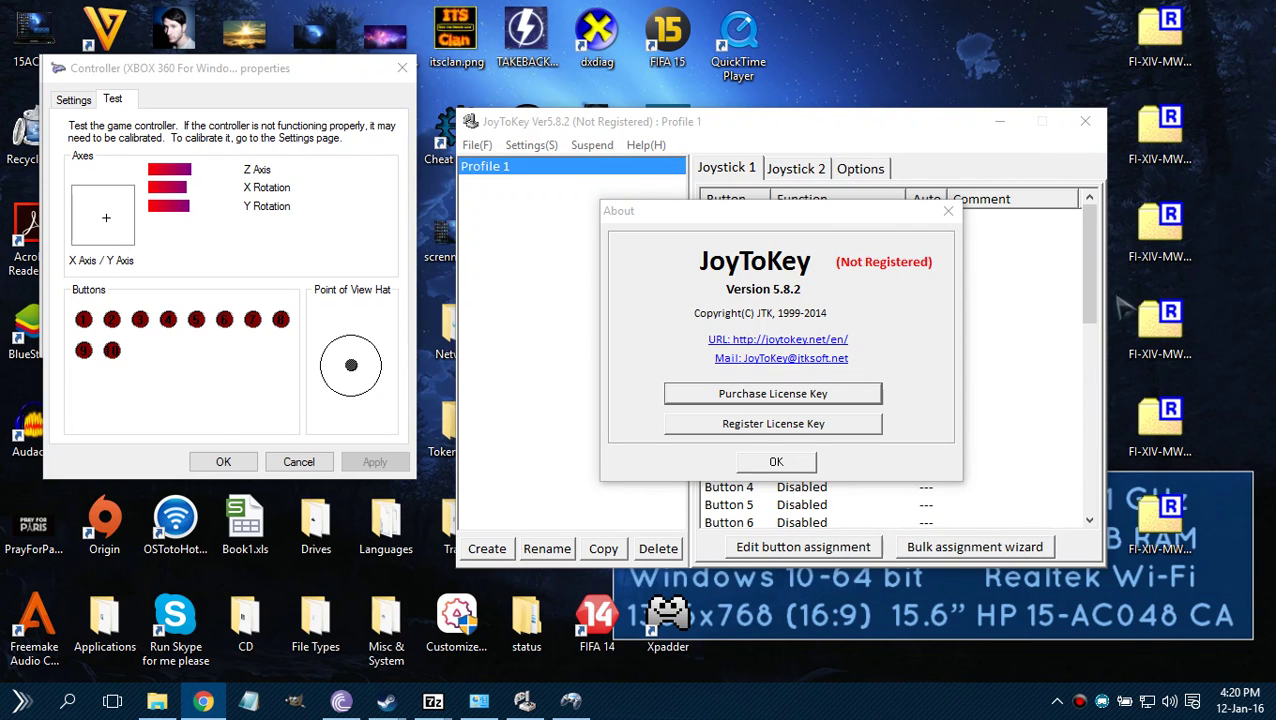
key("super+d")
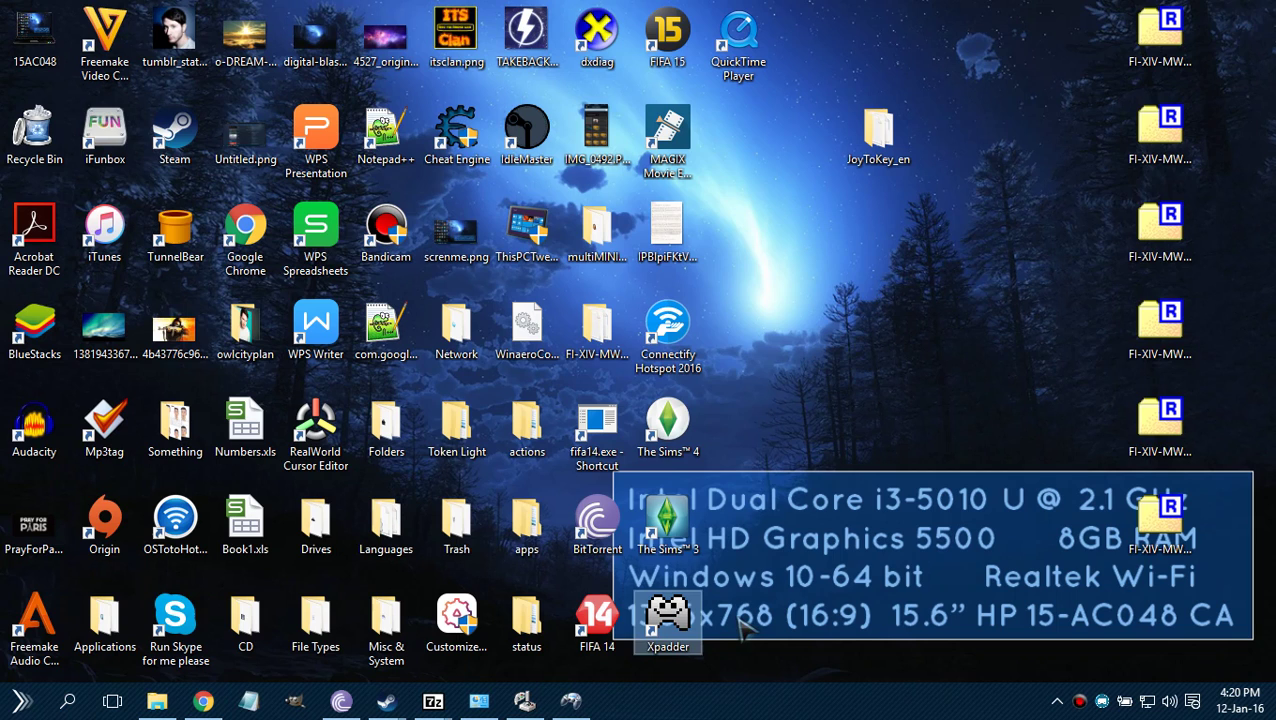
mouse_move(578, 701)
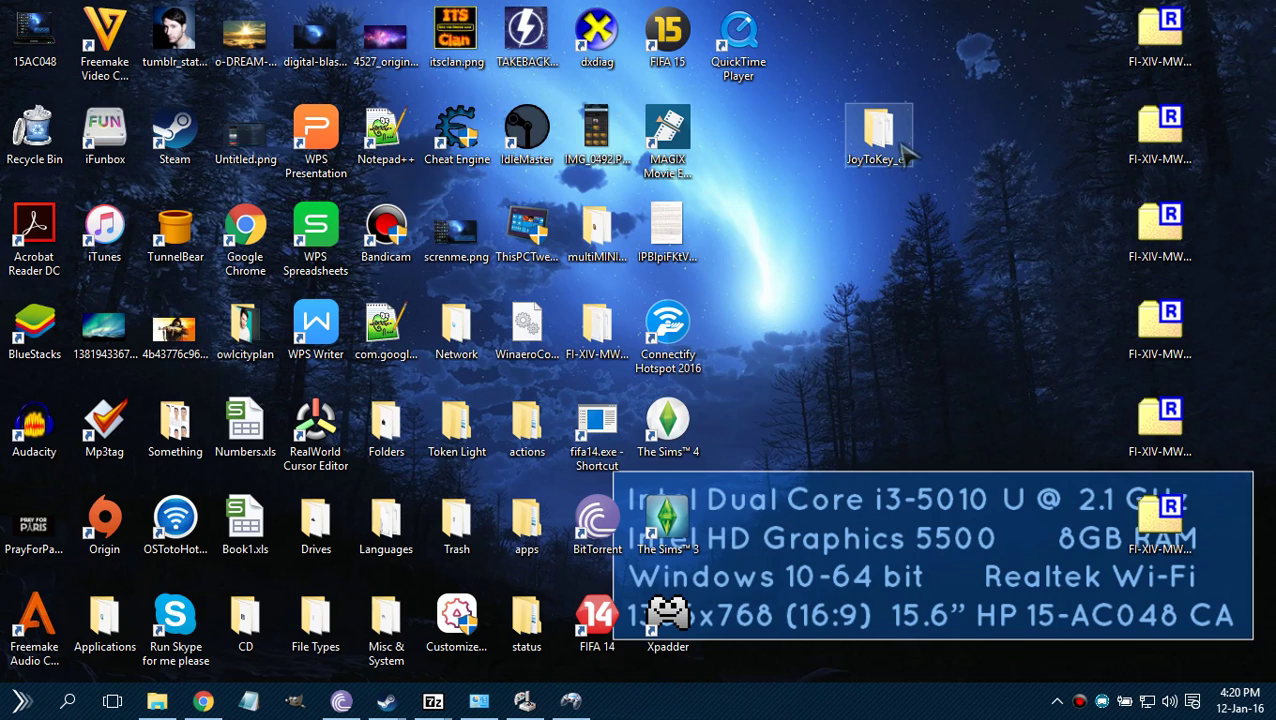
mouse_move(524, 702)
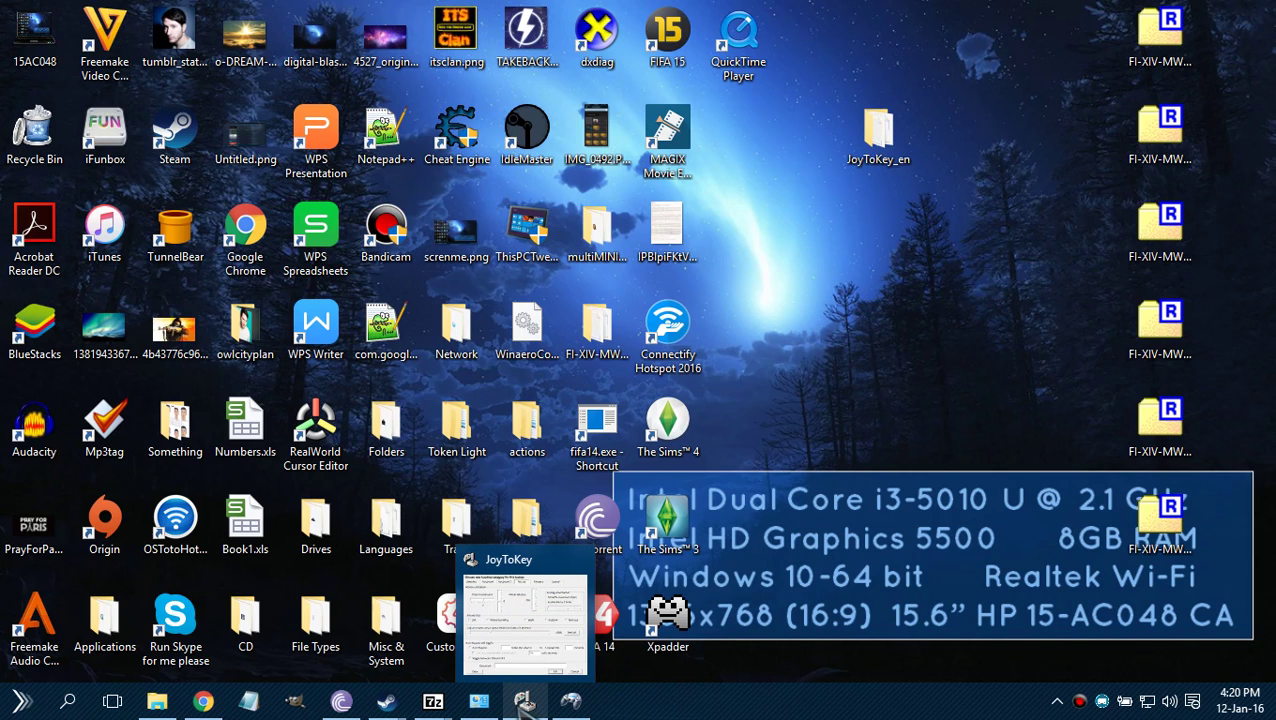
Step: Bring JoyToKey forward, dismiss its About box and browse Profile 1's Joystick 1 mappings
left_click(524, 702)
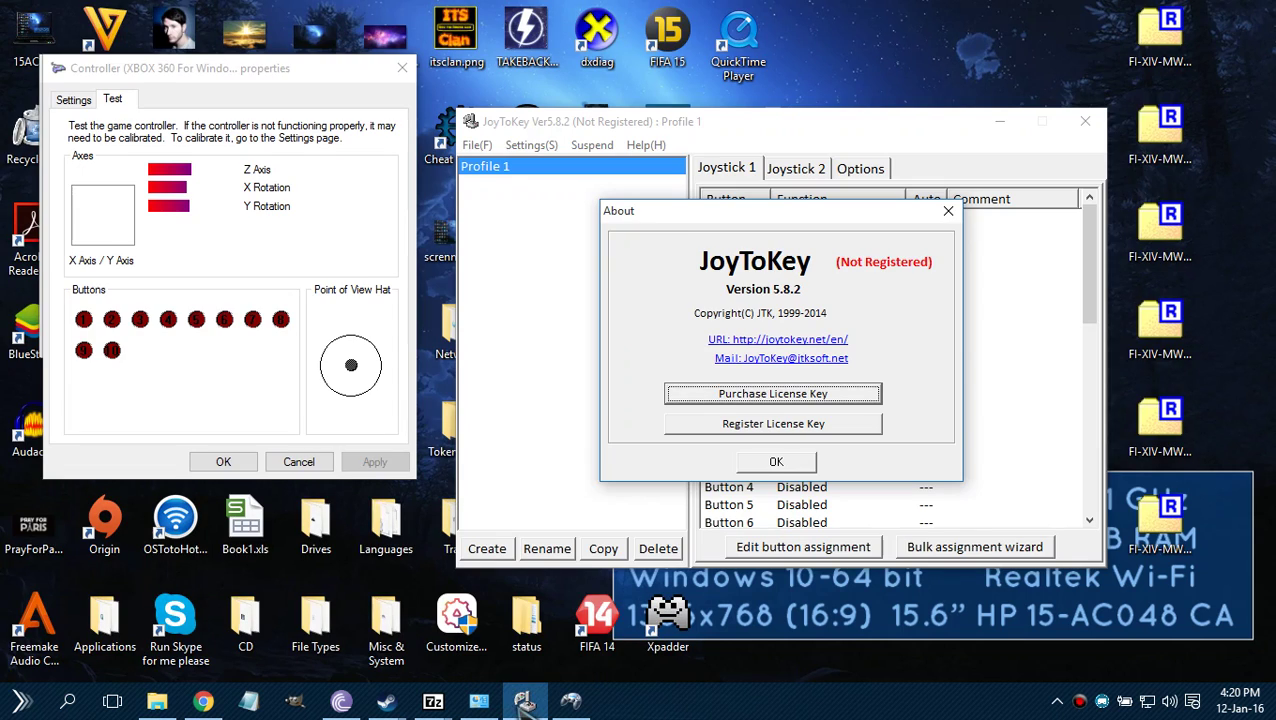
left_click(948, 212)
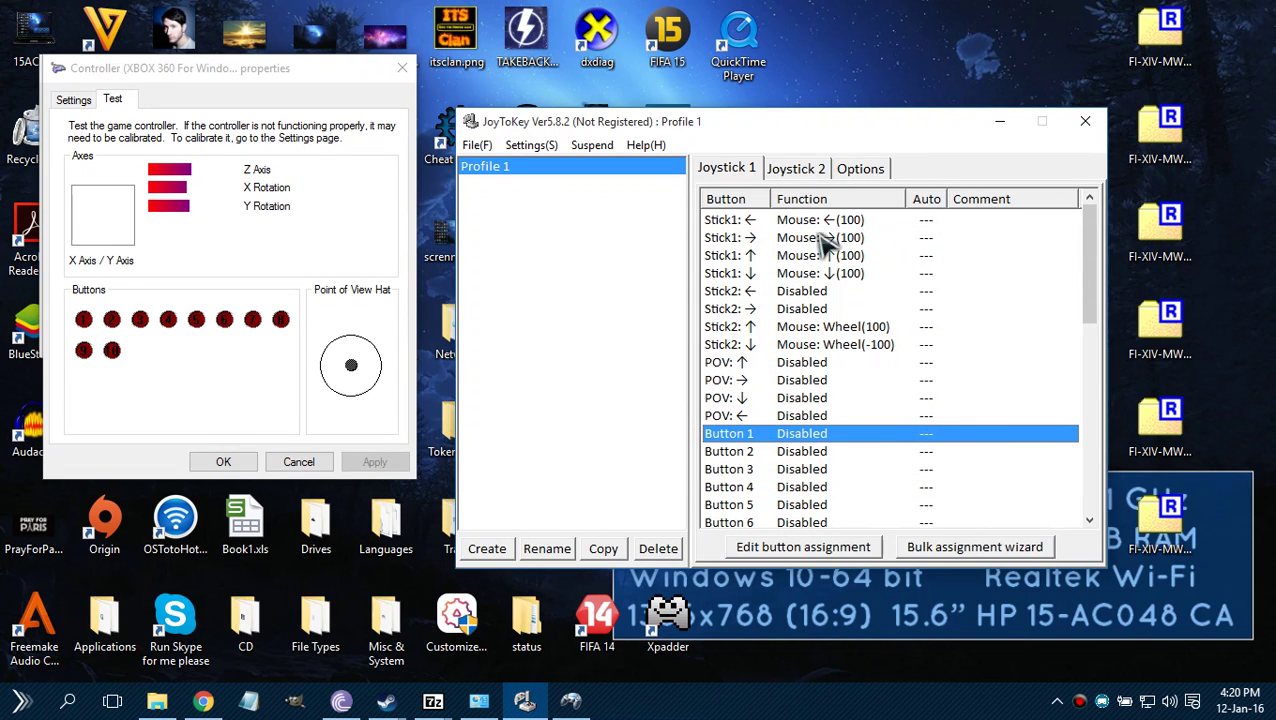
left_click(720, 220)
scroll(750, 488, "down", 9)
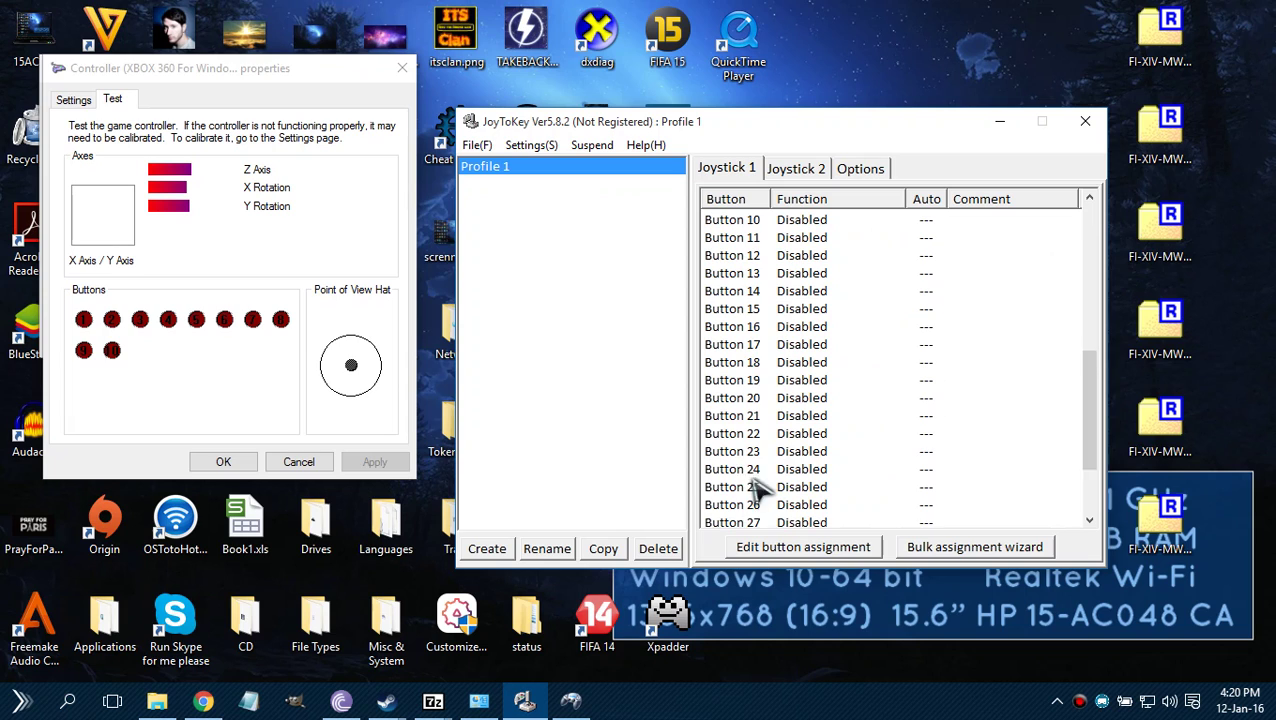
scroll(708, 462, "up", 9)
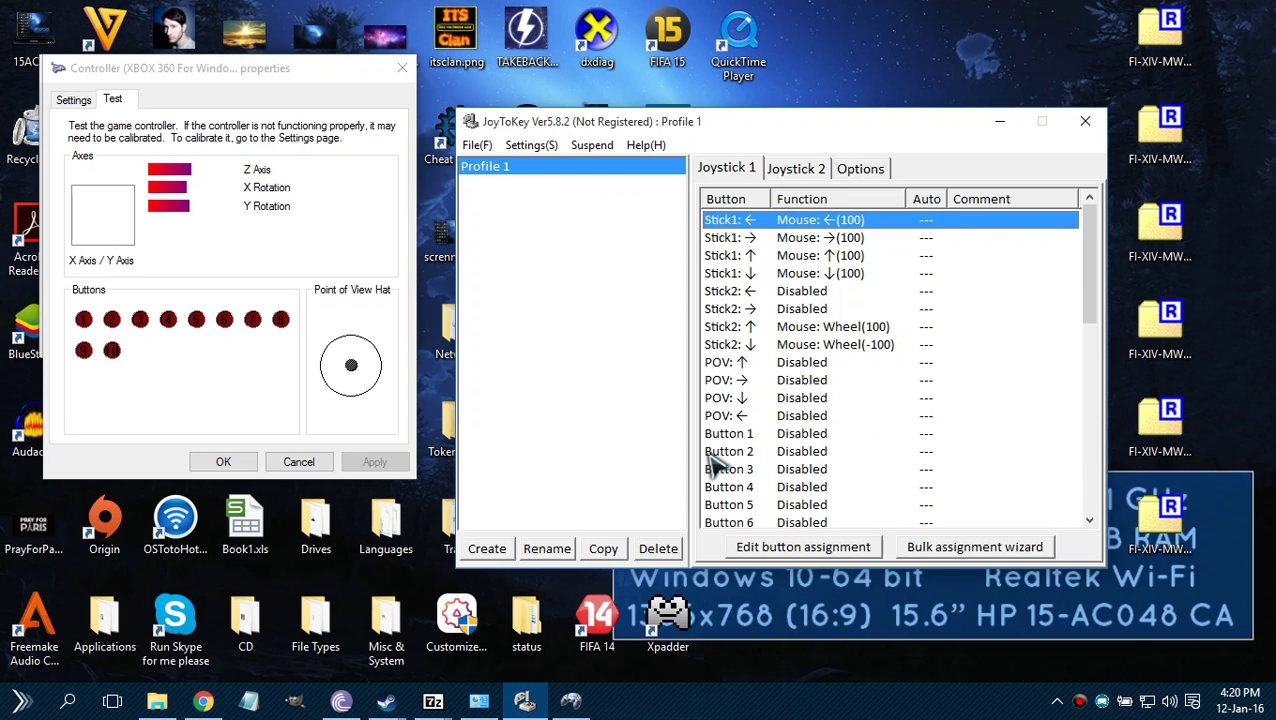
scroll(713, 462, "down", 5)
scroll(718, 456, "up", 5)
Step: Search 'control' from the Start menu and open Control Panel
left_click(270, 64)
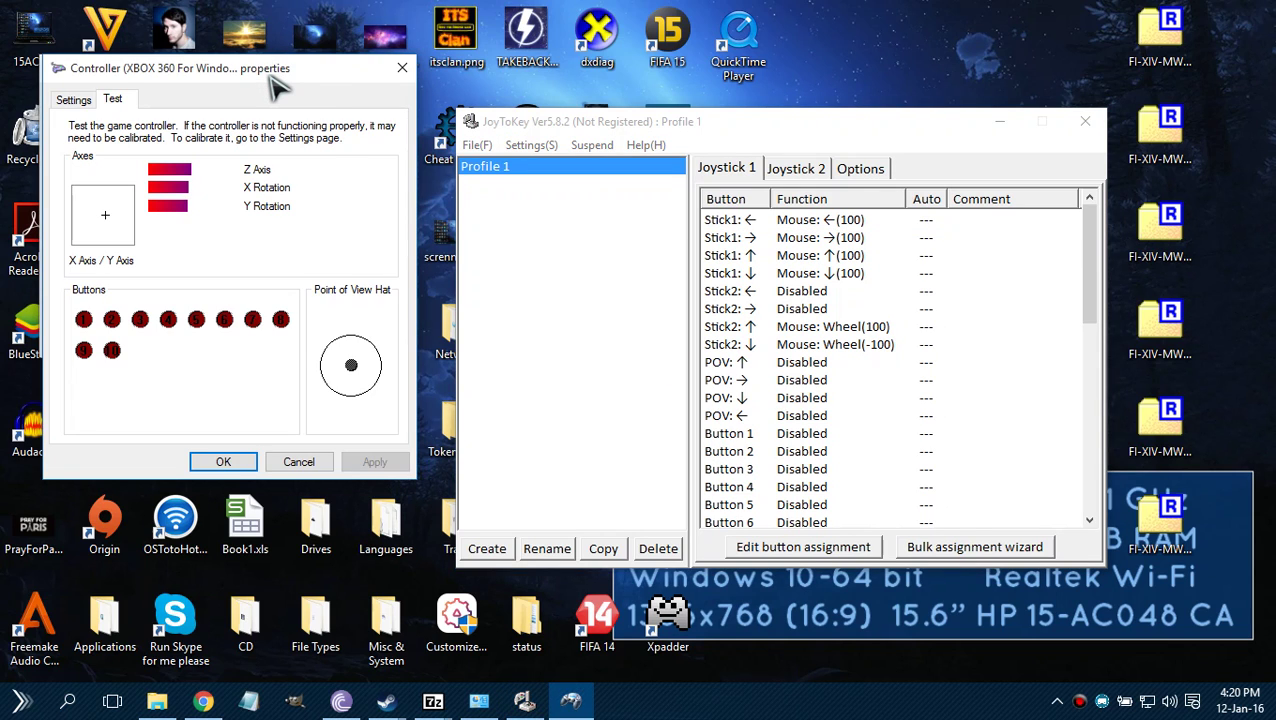
left_click(68, 701)
type("control")
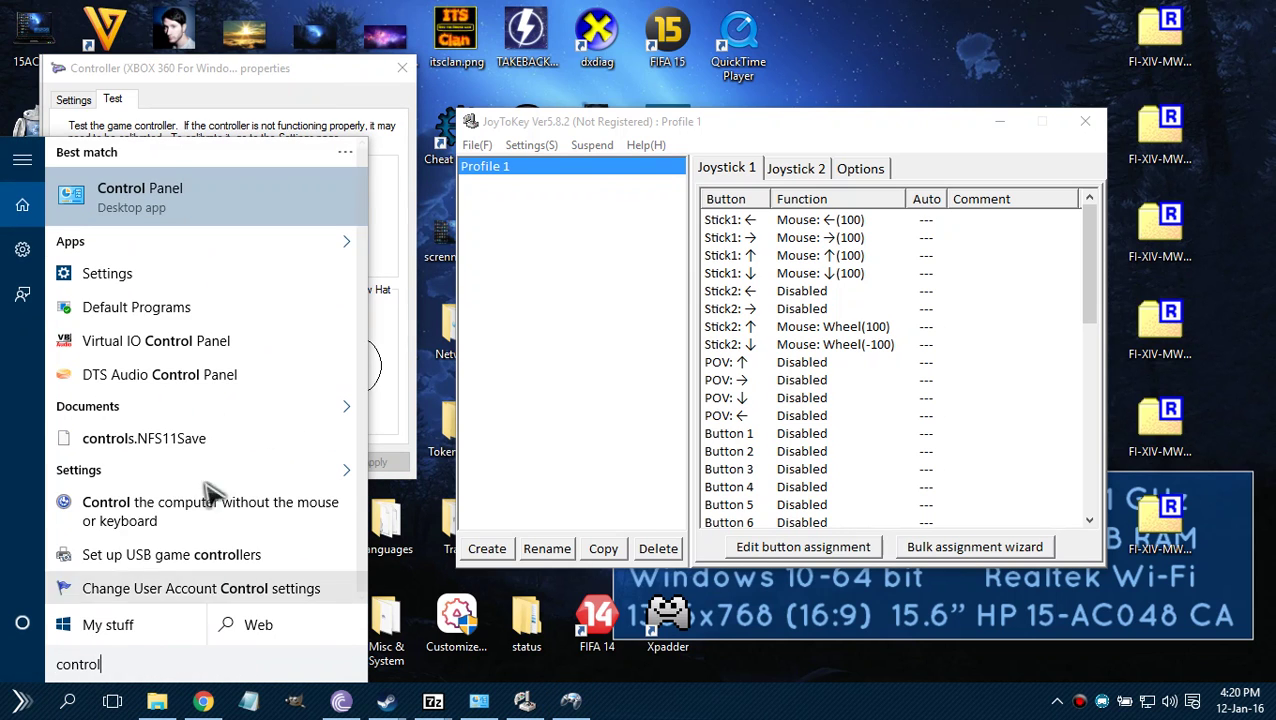
left_click(152, 200)
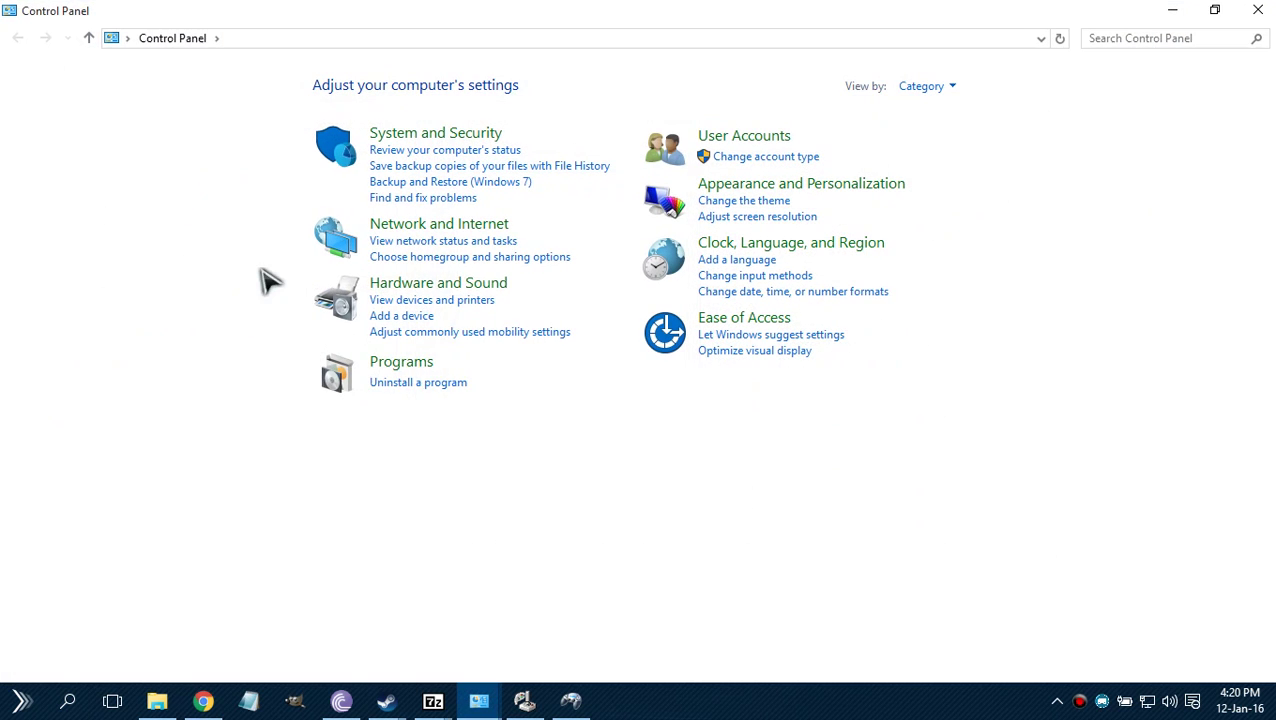
Step: Open Hardware and Sound > Devices and Printers and view the Xbox 360 Controller and Gaming Mouse G402
left_click(398, 286)
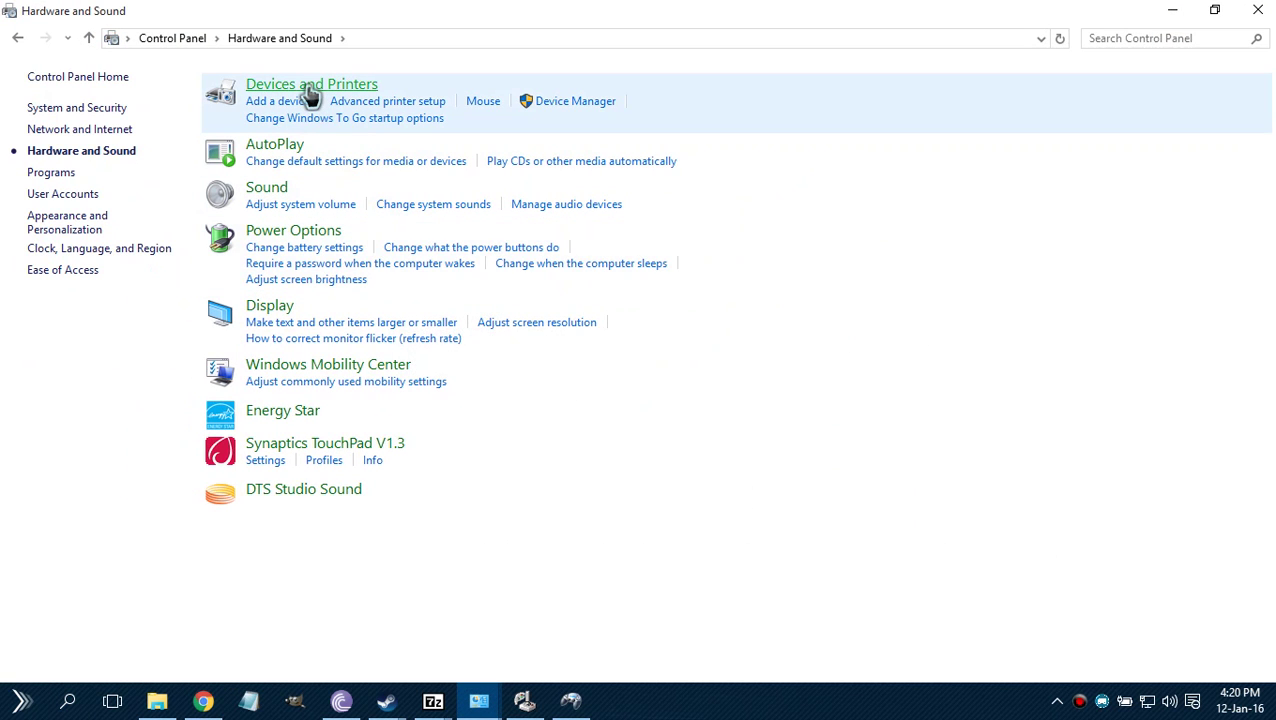
left_click(311, 86)
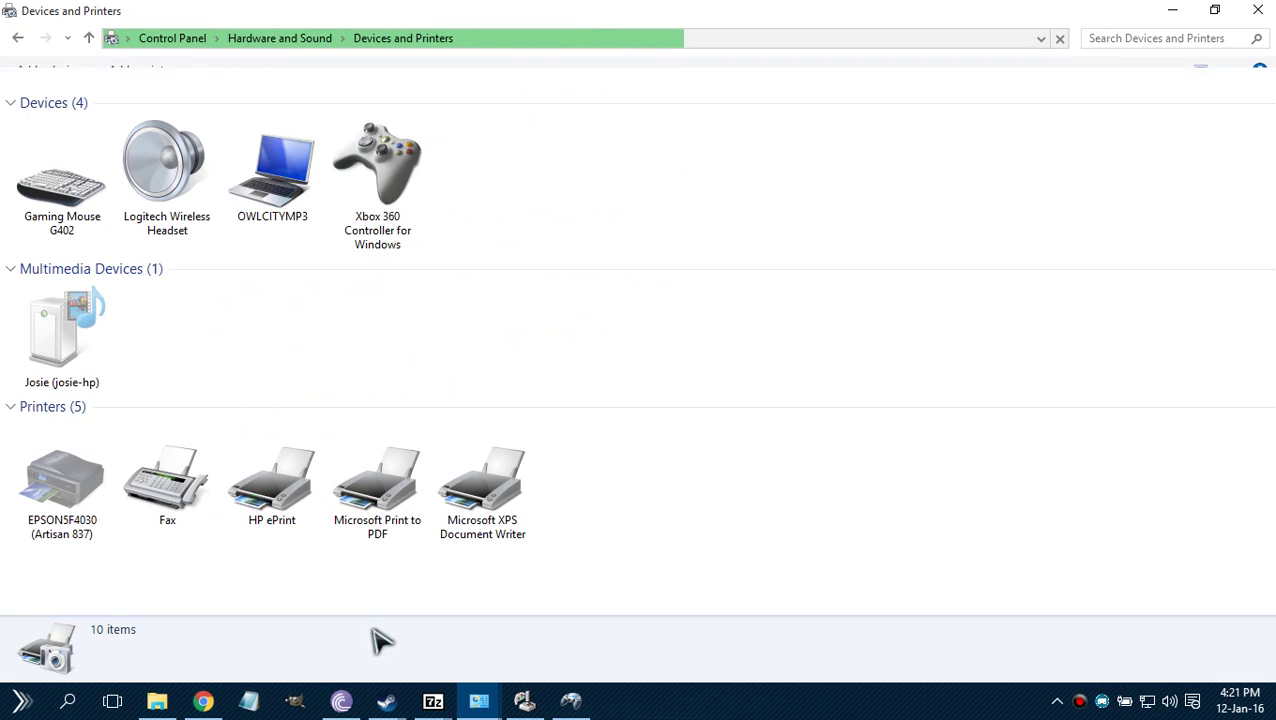
left_click(381, 164)
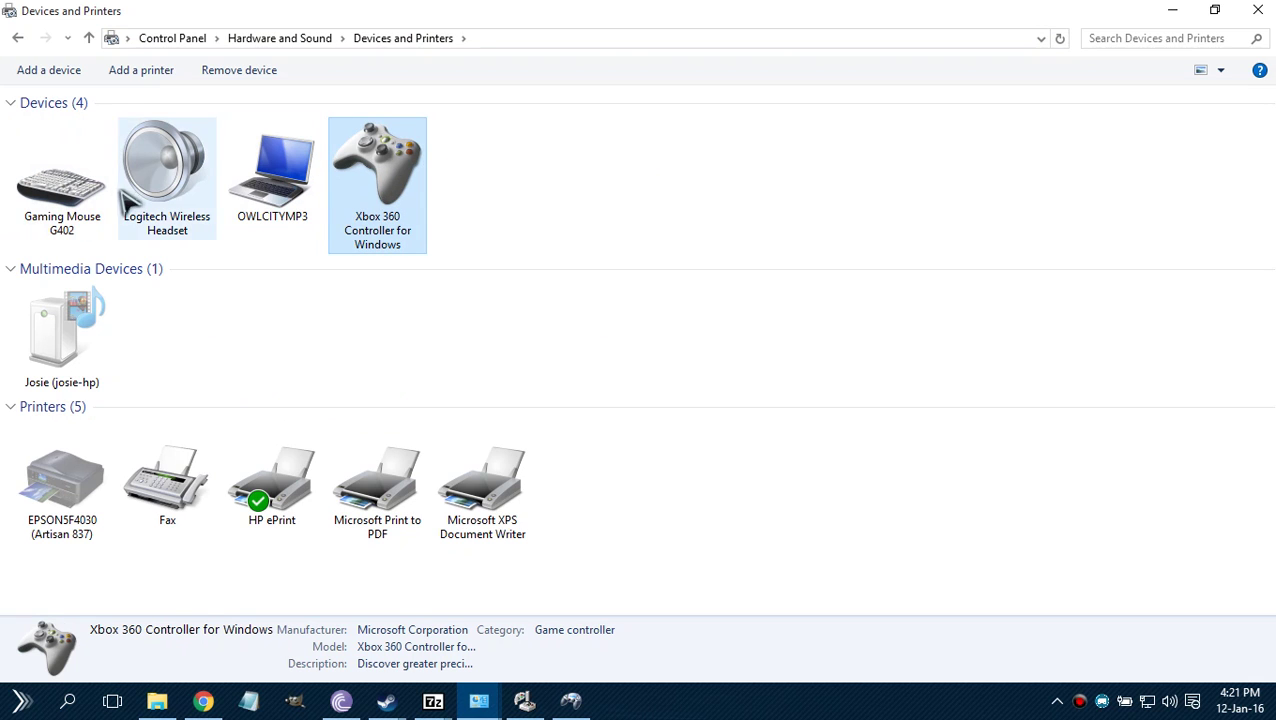
left_click(87, 200)
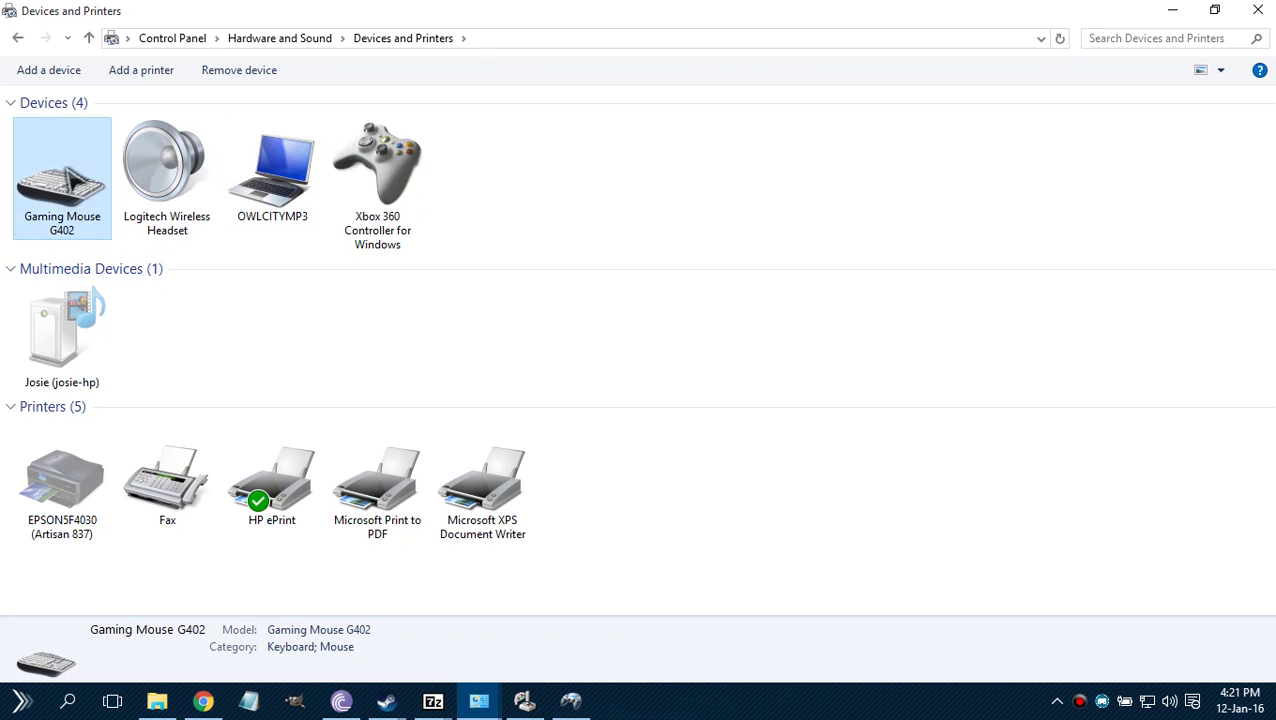
left_click(380, 182)
Step: Open Game controller settings for the Xbox 360 Controller and nudge its test window aside
right_click(378, 182)
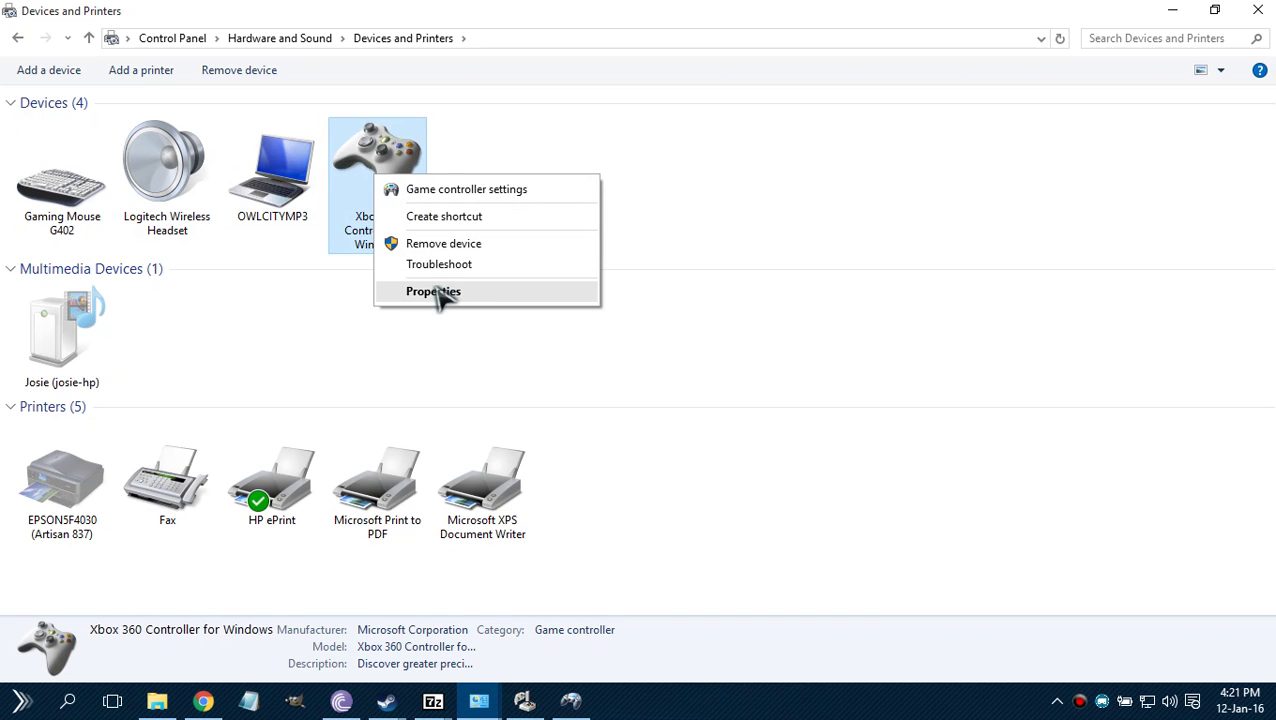
left_click(446, 192)
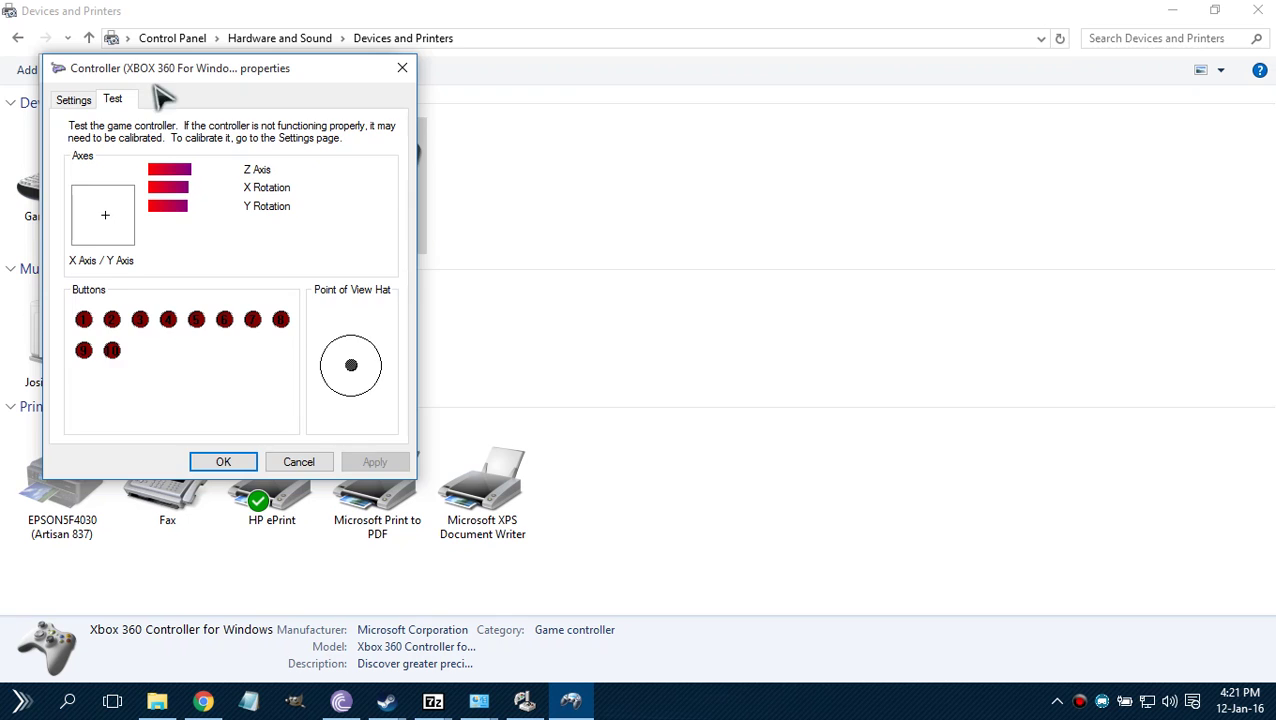
mouse_move(174, 75)
left_mouse_down()
mouse_move(237, 72)
mouse_move(200, 110)
mouse_move(172, 74)
left_mouse_up()
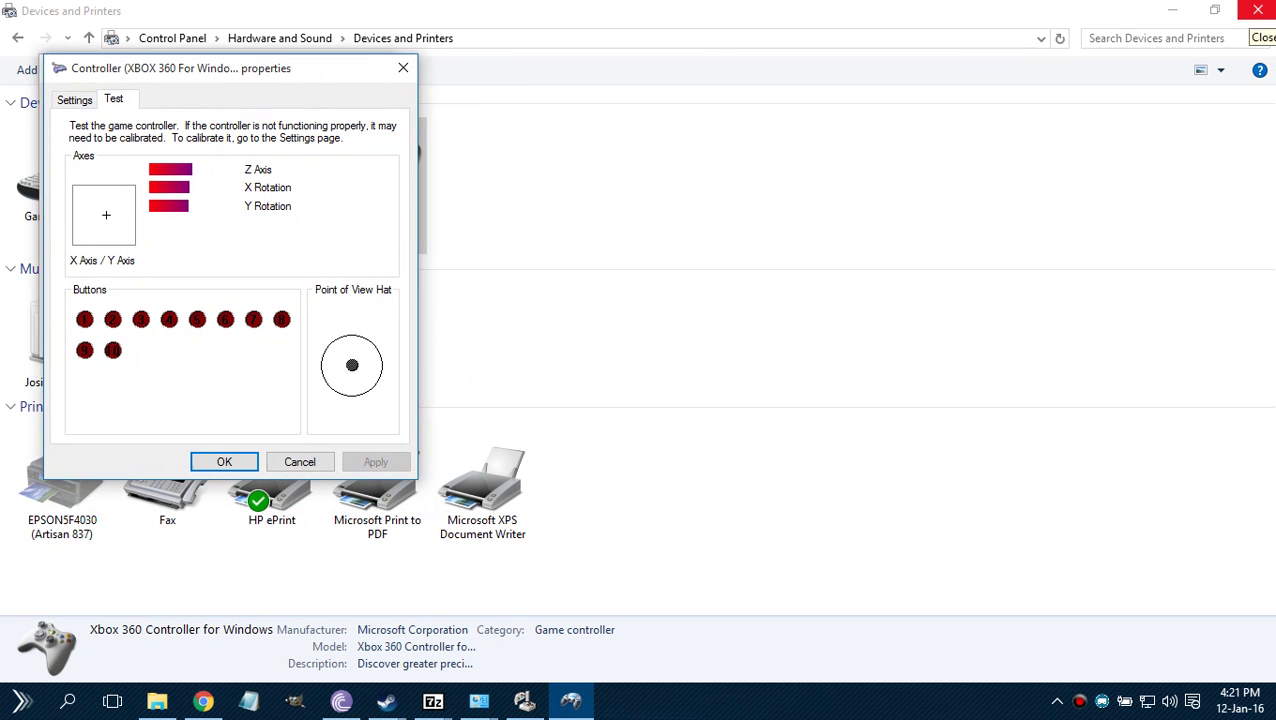
Step: Close Devices and Printers and select the Stick1 ← row in JoyToKey's Joystick 1 list
left_click(1258, 12)
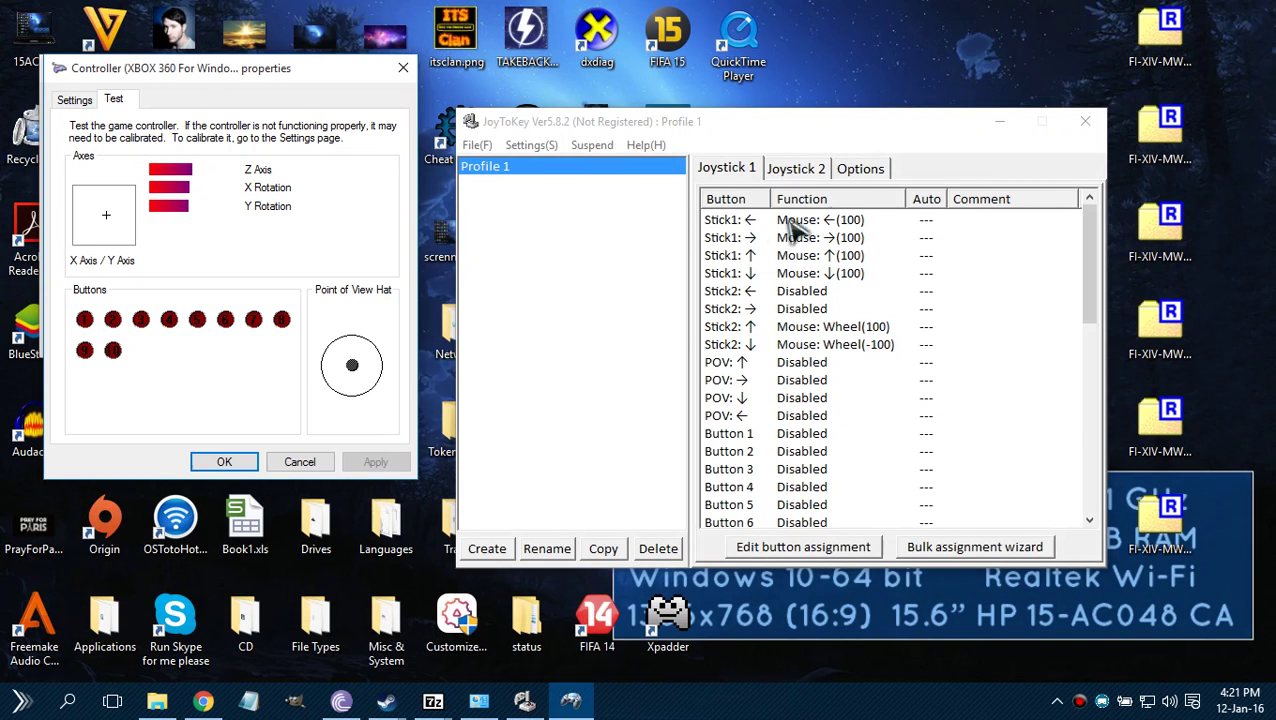
left_click(723, 224)
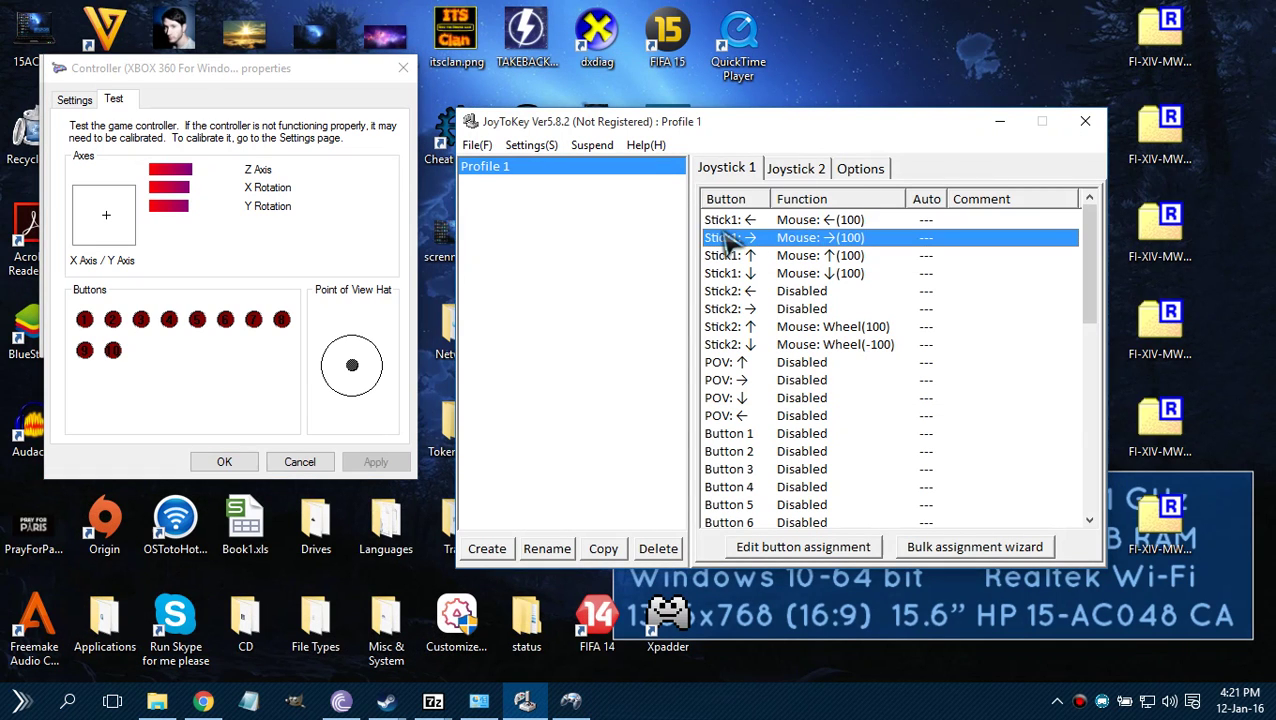
left_click(731, 222)
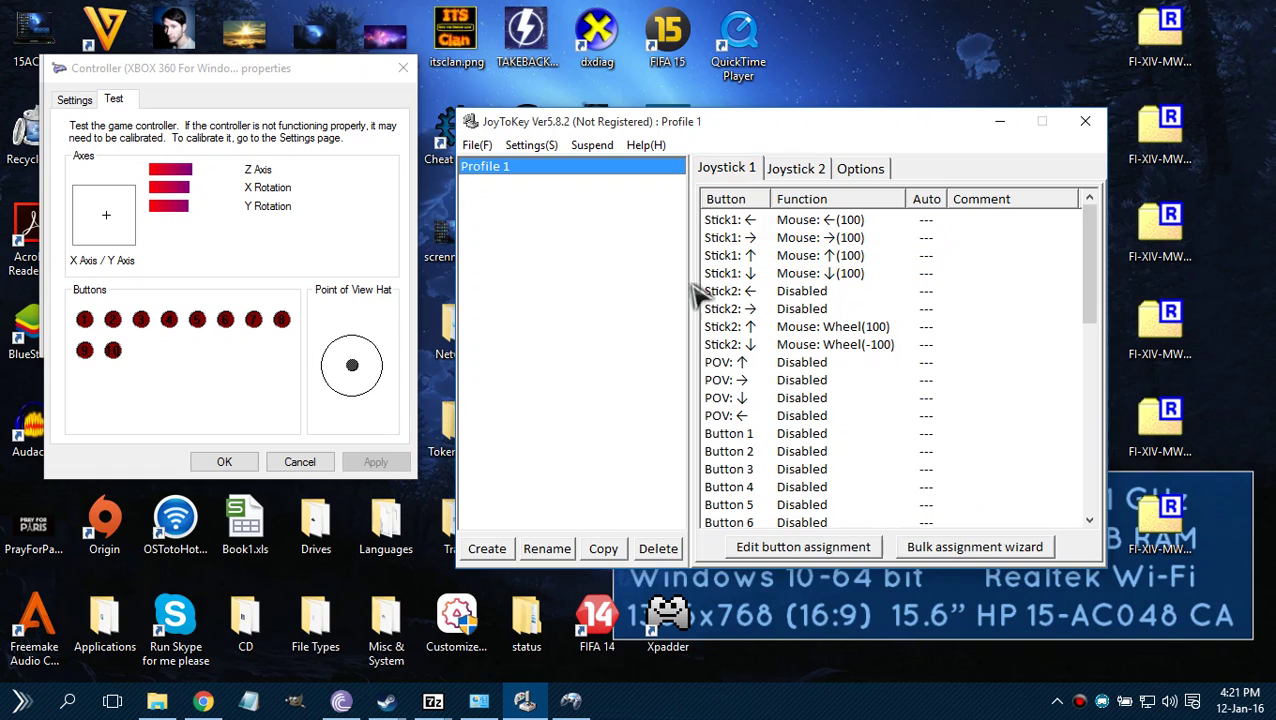
left_click(735, 222)
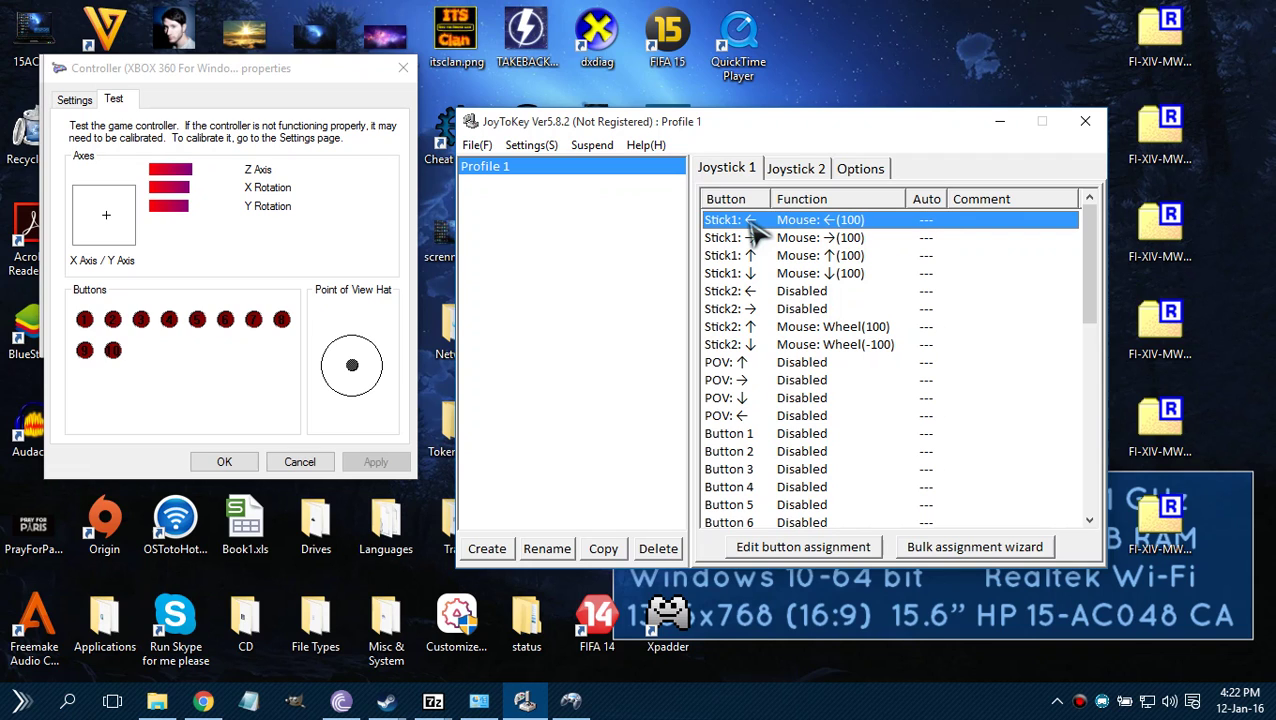
Step: Edit the Stick1 ← assignment and drag its cursor movement slider from -100 to -40
left_click(806, 550)
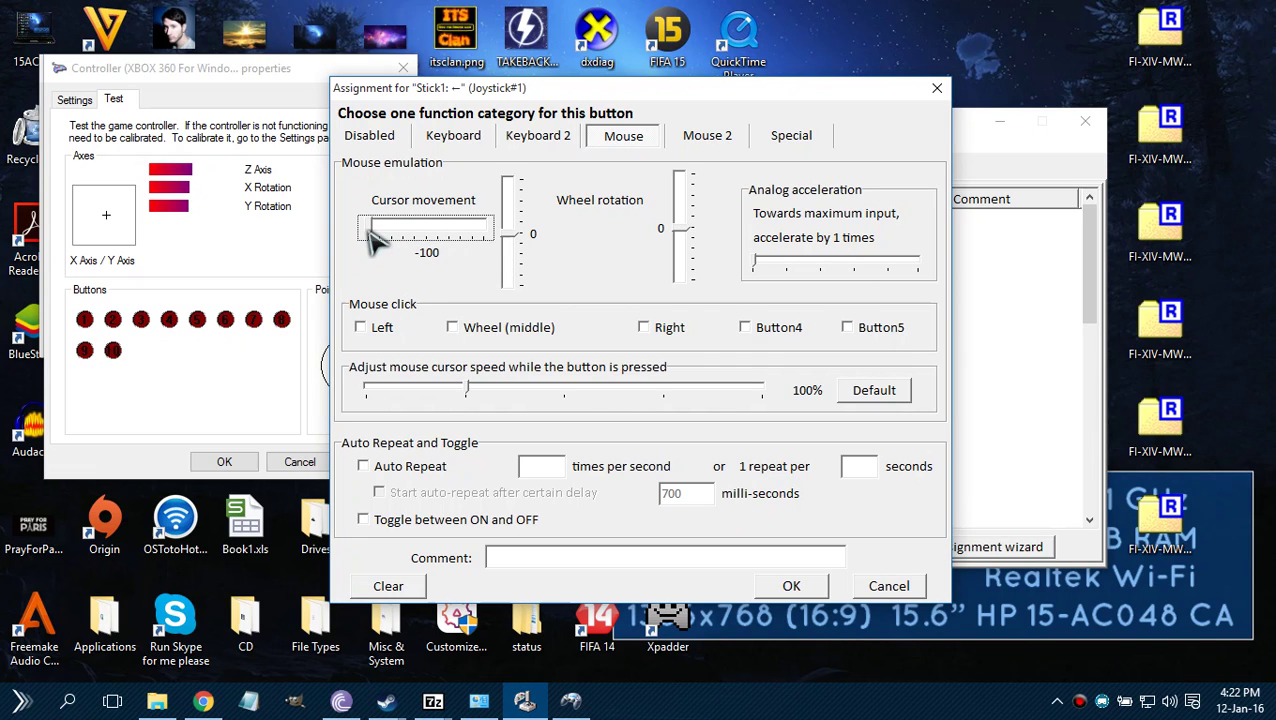
mouse_move(367, 229)
left_mouse_down()
mouse_move(410, 230)
mouse_move(344, 229)
mouse_move(410, 230)
mouse_move(366, 230)
left_mouse_up()
left_click_drag(366, 230, 406, 238)
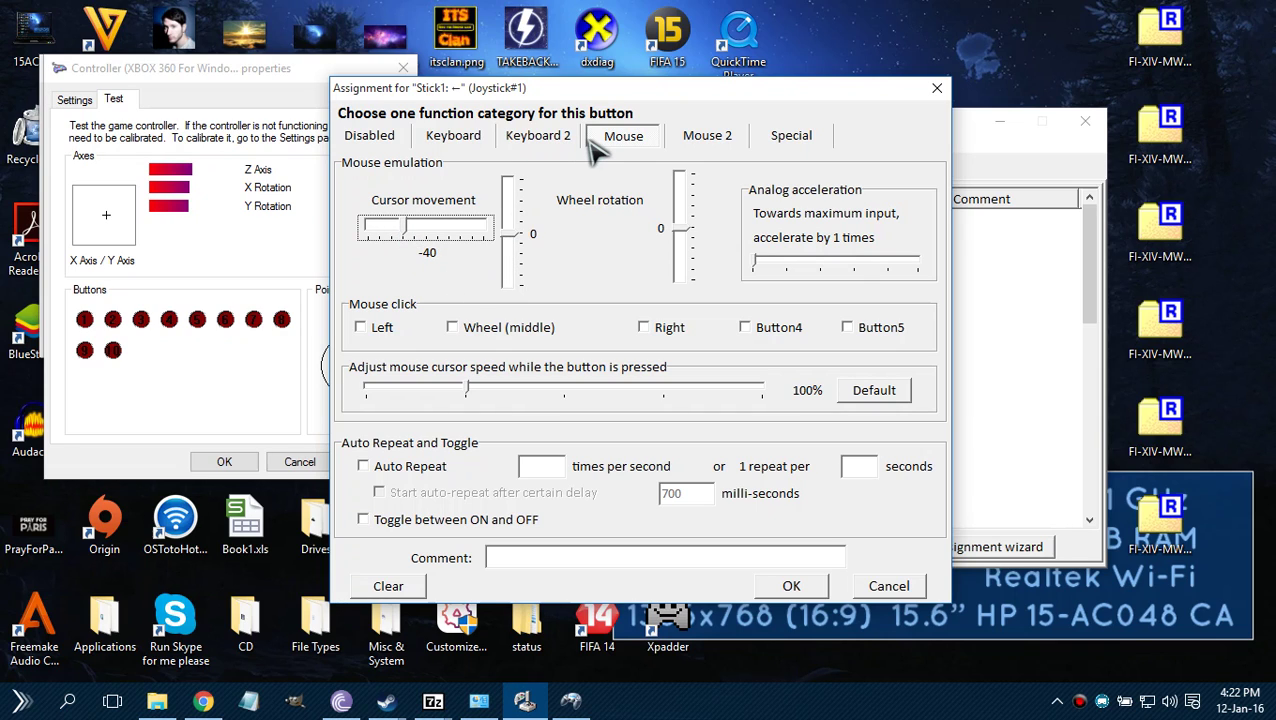
Step: Save Stick1 ← as Mouse ←(40), then select Button 1 and check the controller test window
left_click(792, 588)
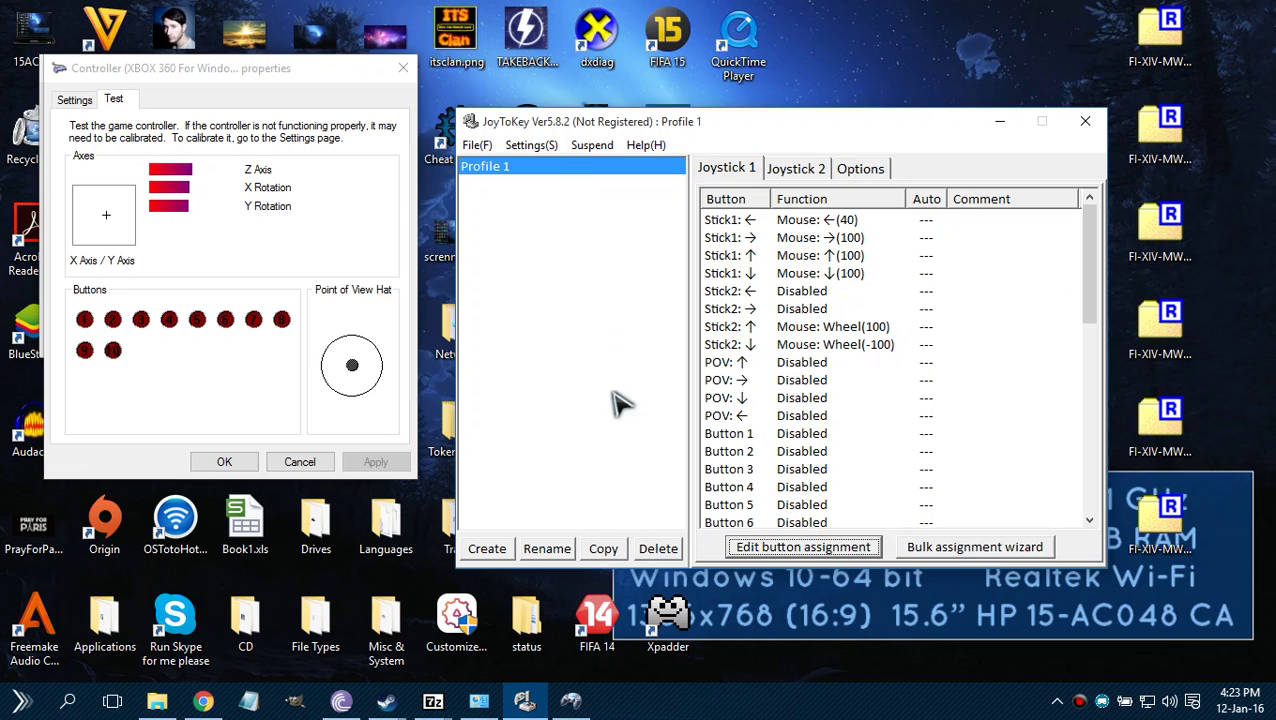
left_click(758, 436)
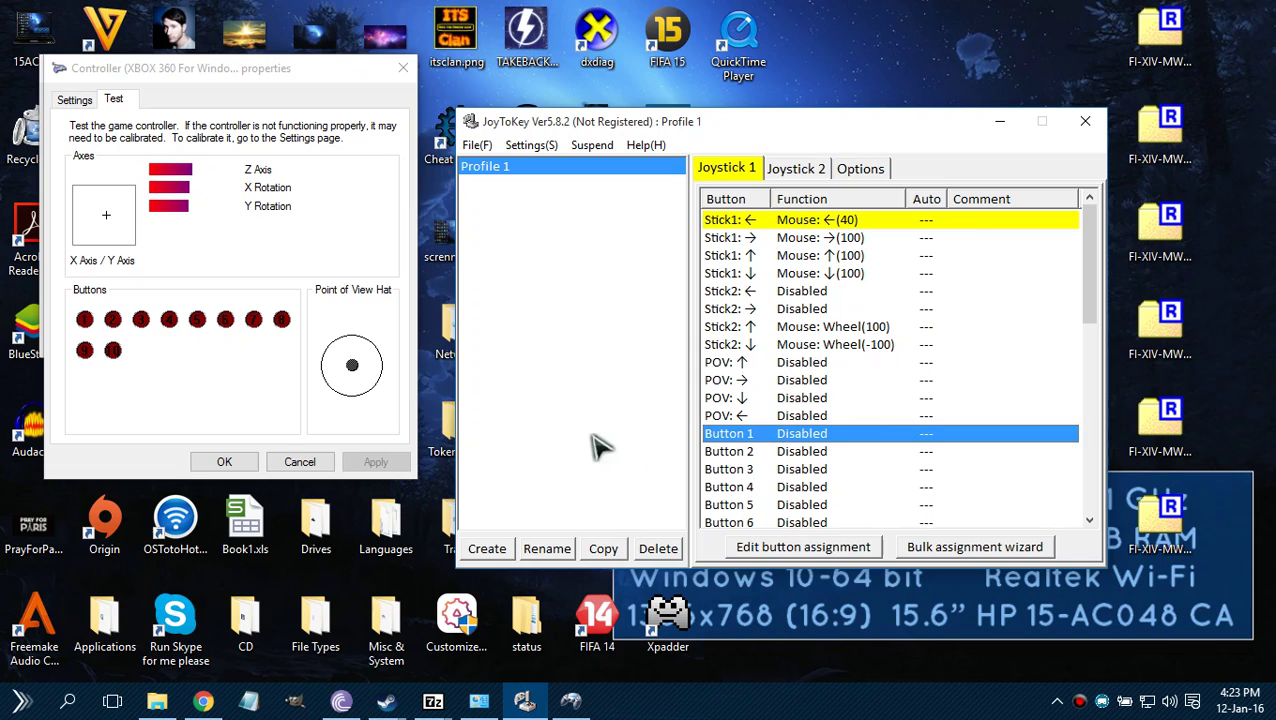
left_click(248, 238)
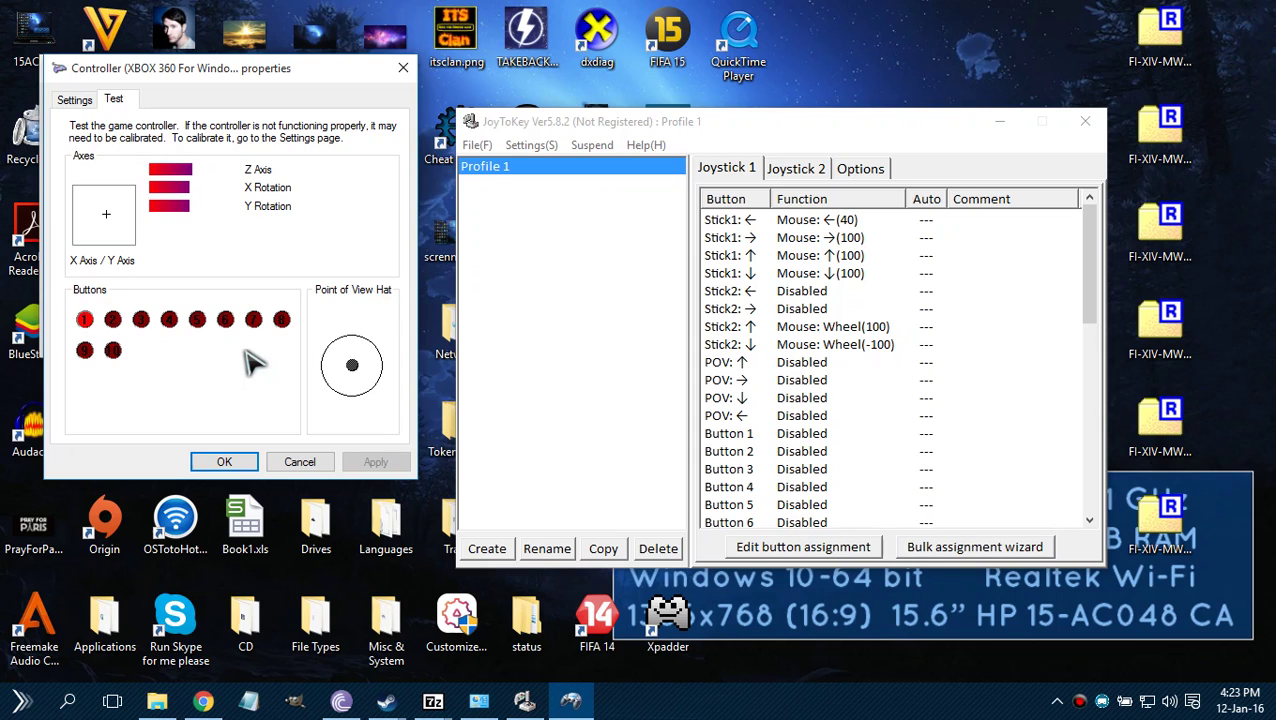
Step: Assign controller Button 1 to a left mouse click (Mouse: L-Click)
left_click(820, 440)
left_click(784, 548)
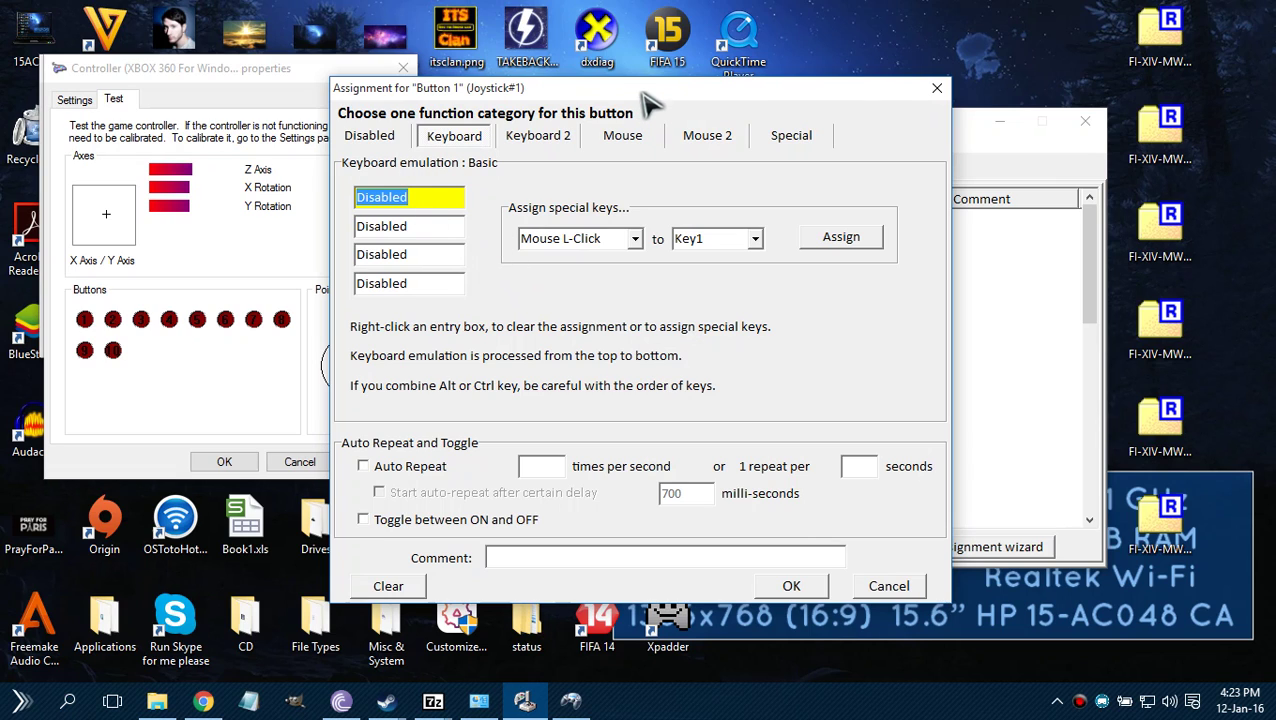
left_click(632, 135)
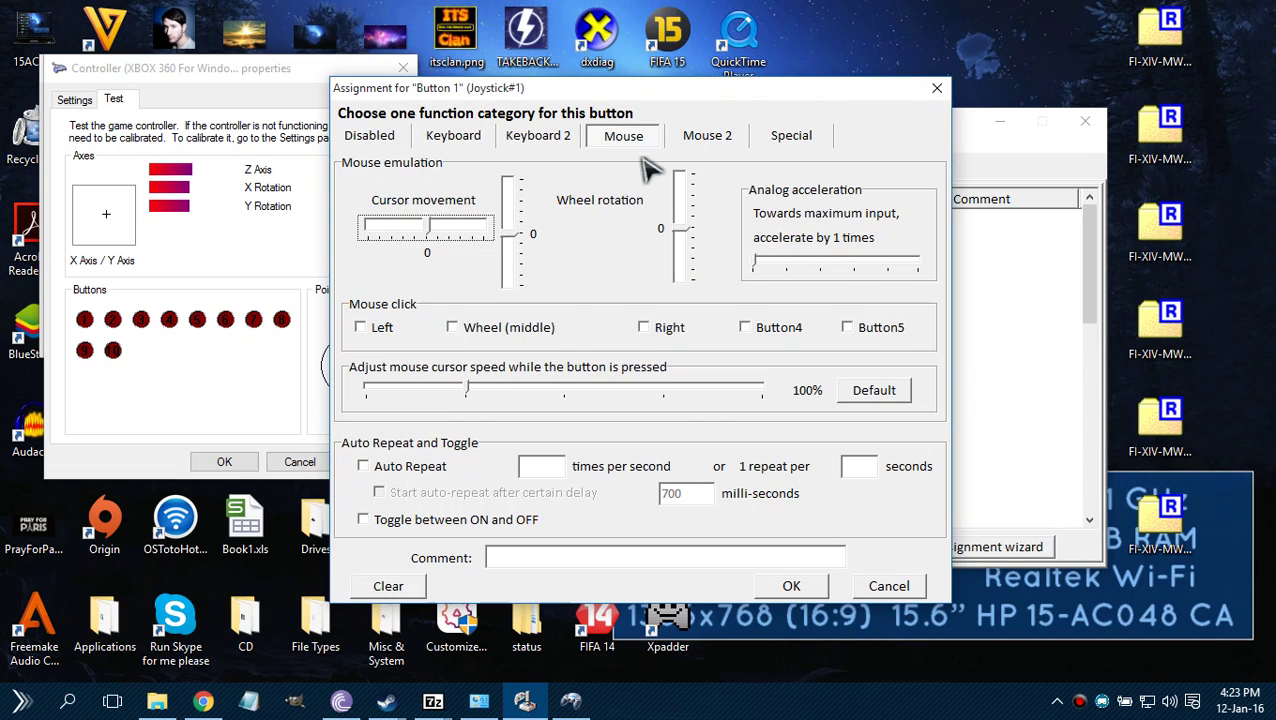
left_click(362, 328)
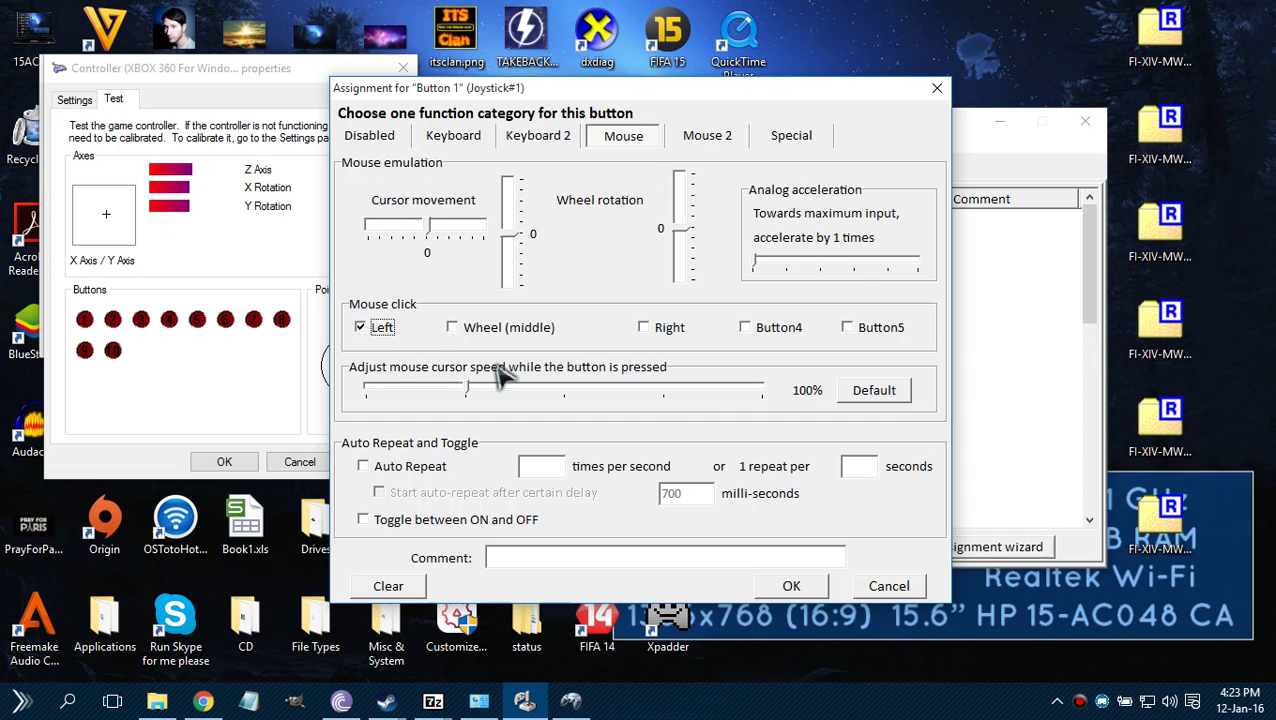
left_click(792, 587)
Step: Map Button 2 to Mouse: R-Click using the Right option under Mouse click
left_click(786, 451)
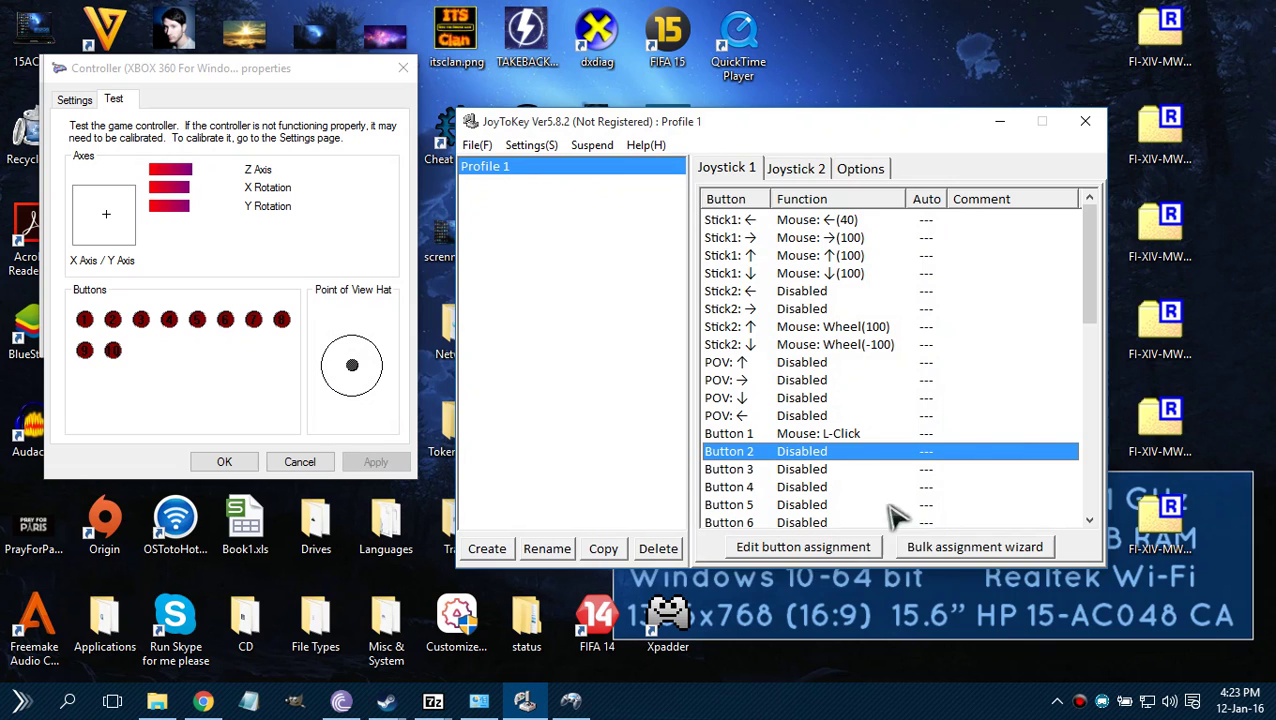
left_click(849, 545)
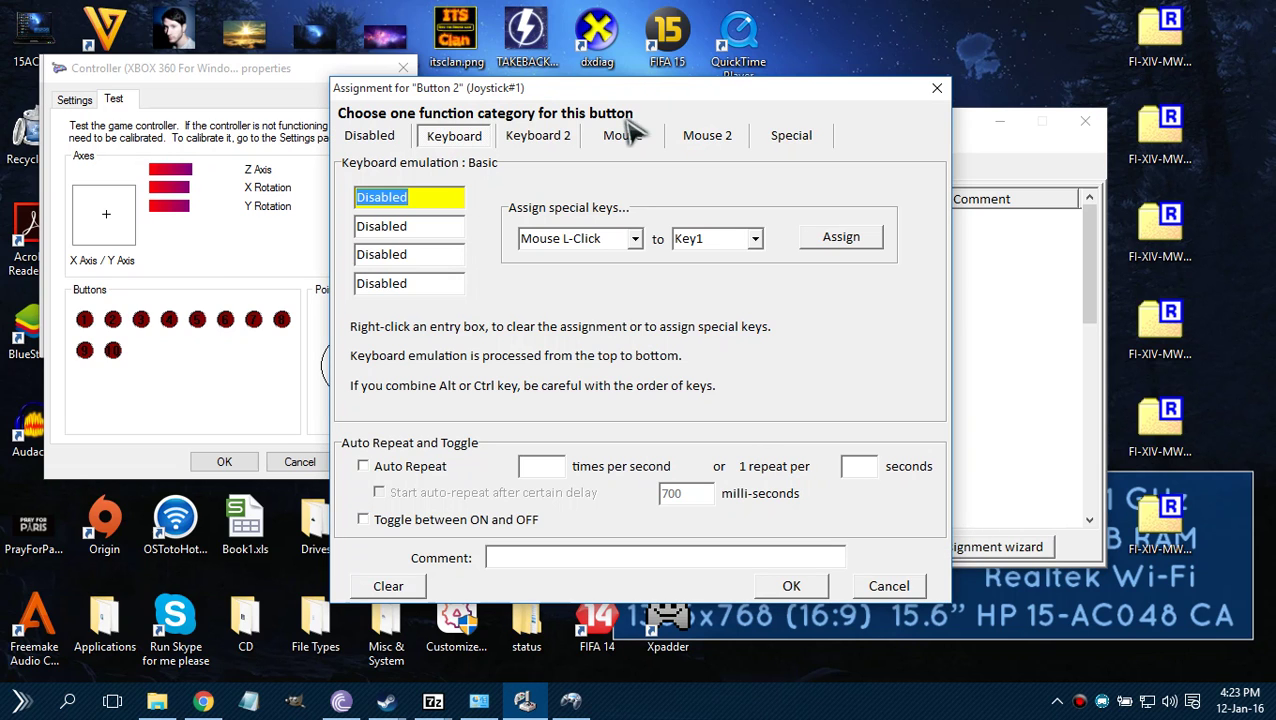
left_click(630, 135)
left_click(645, 328)
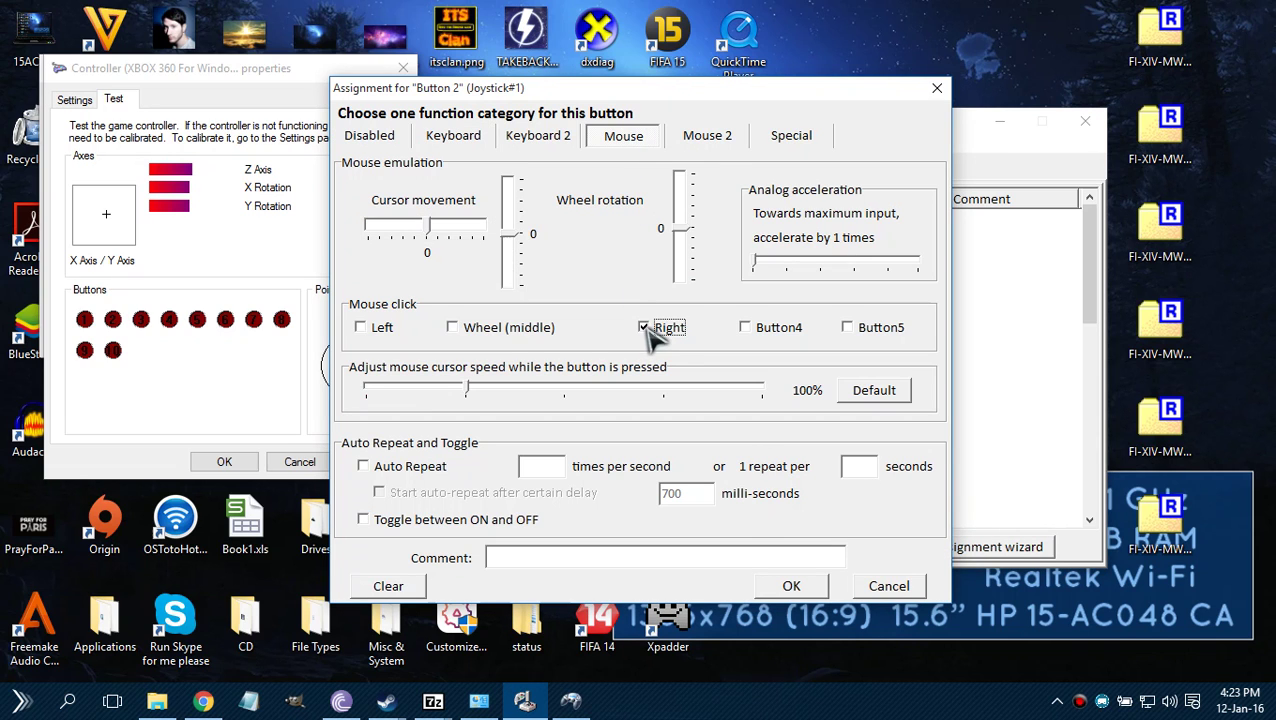
left_click(792, 586)
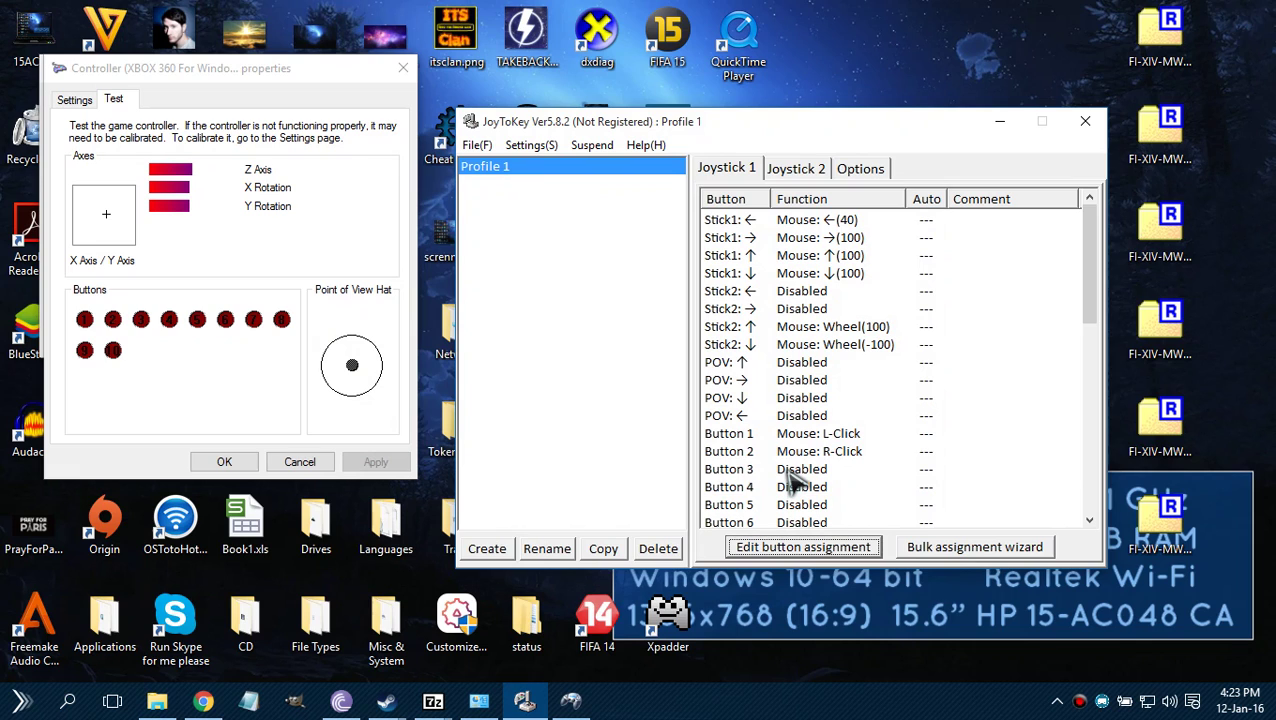
left_click(788, 472)
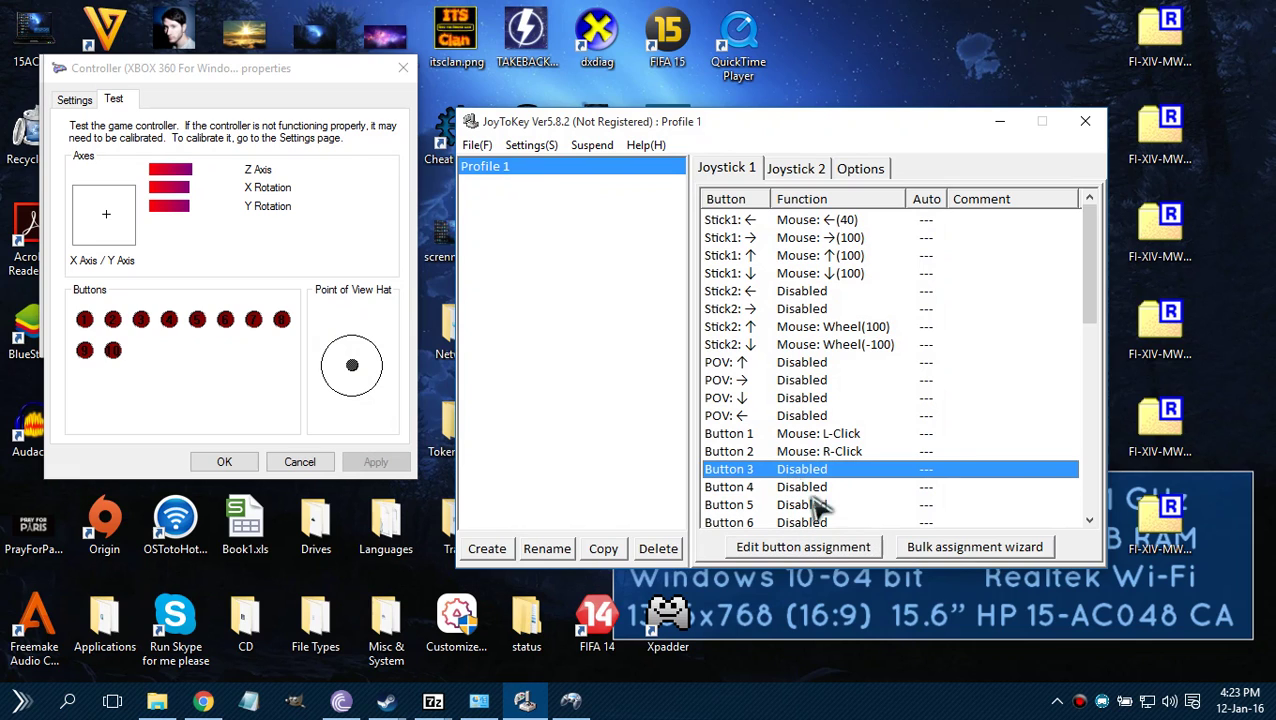
left_click(812, 552)
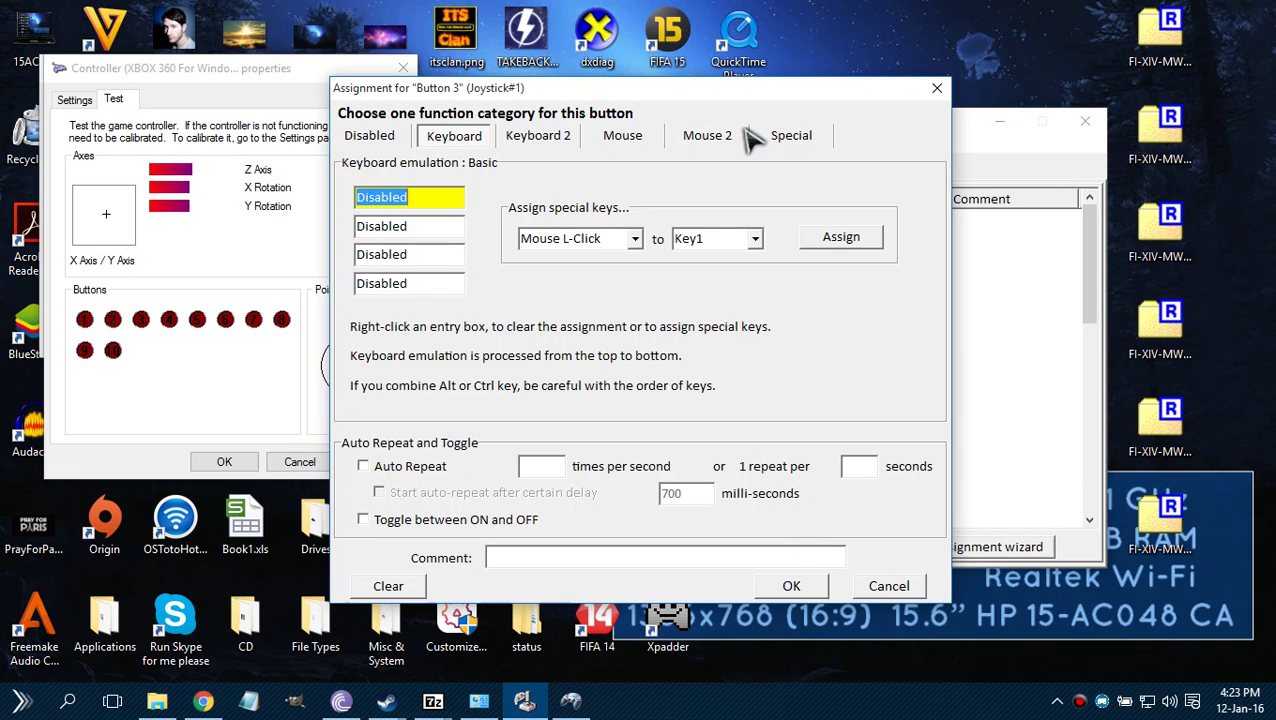
left_click(393, 138)
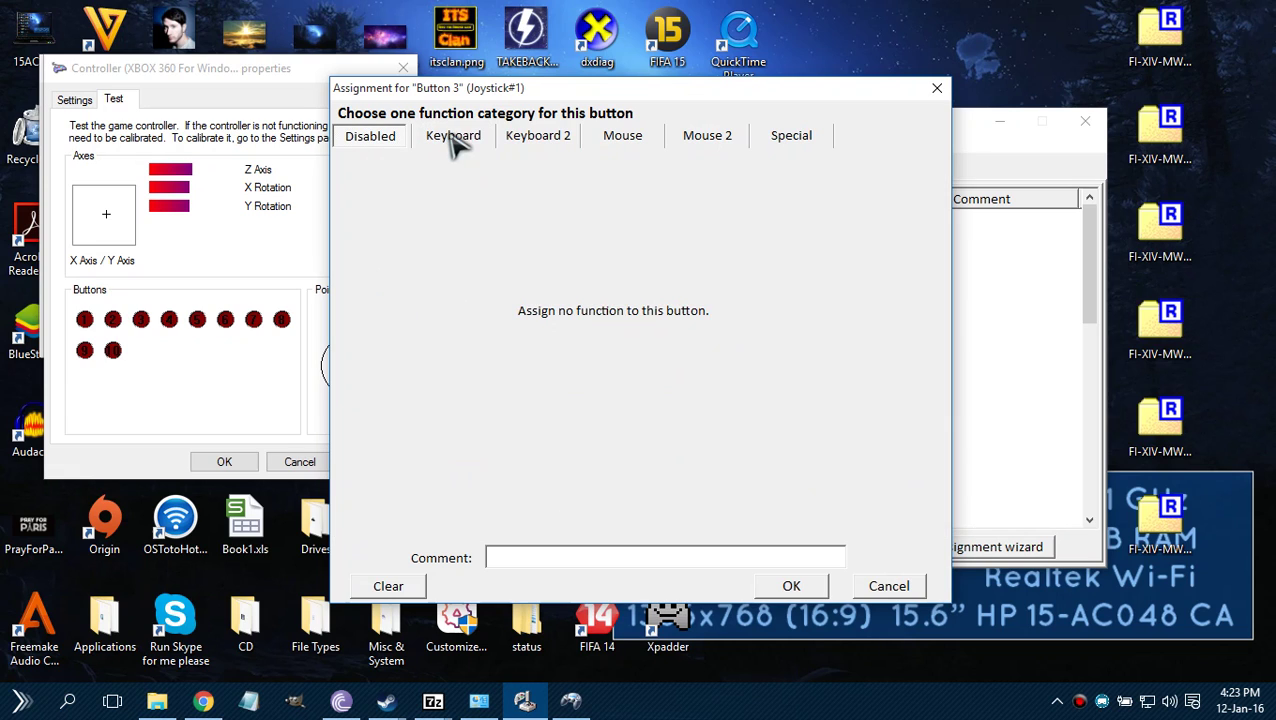
left_click(452, 140)
left_click(530, 138)
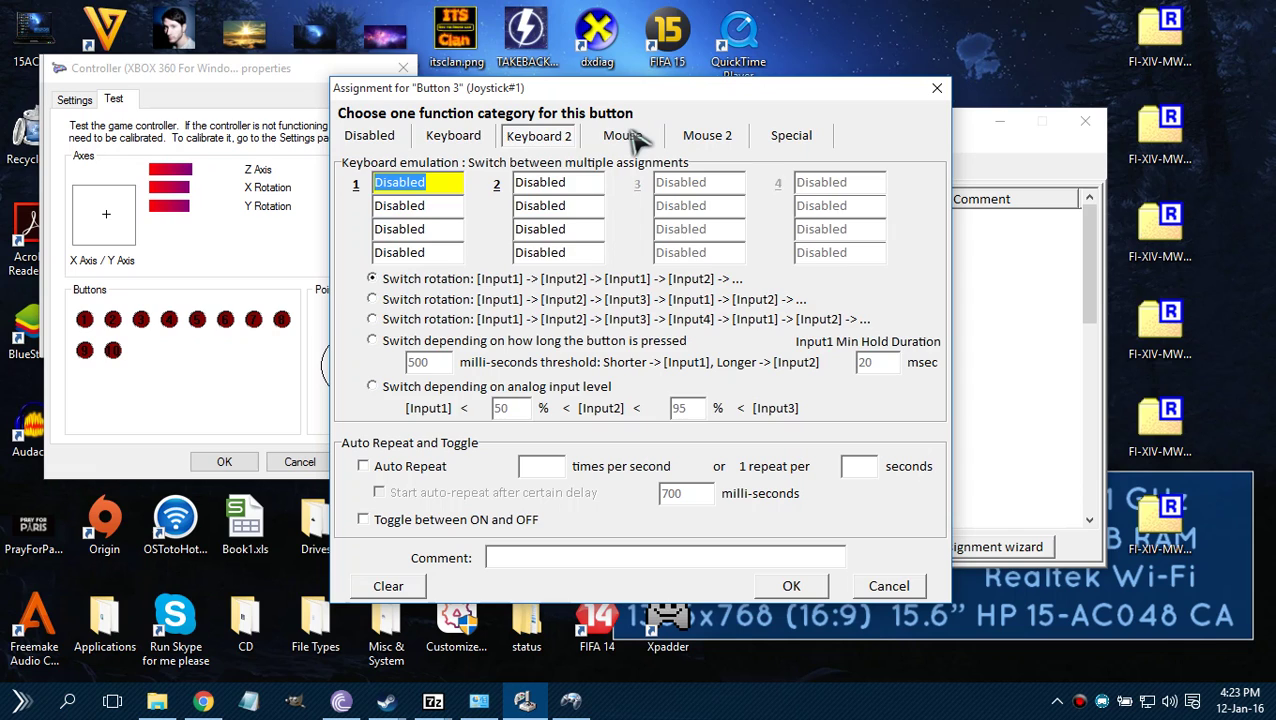
left_click(626, 137)
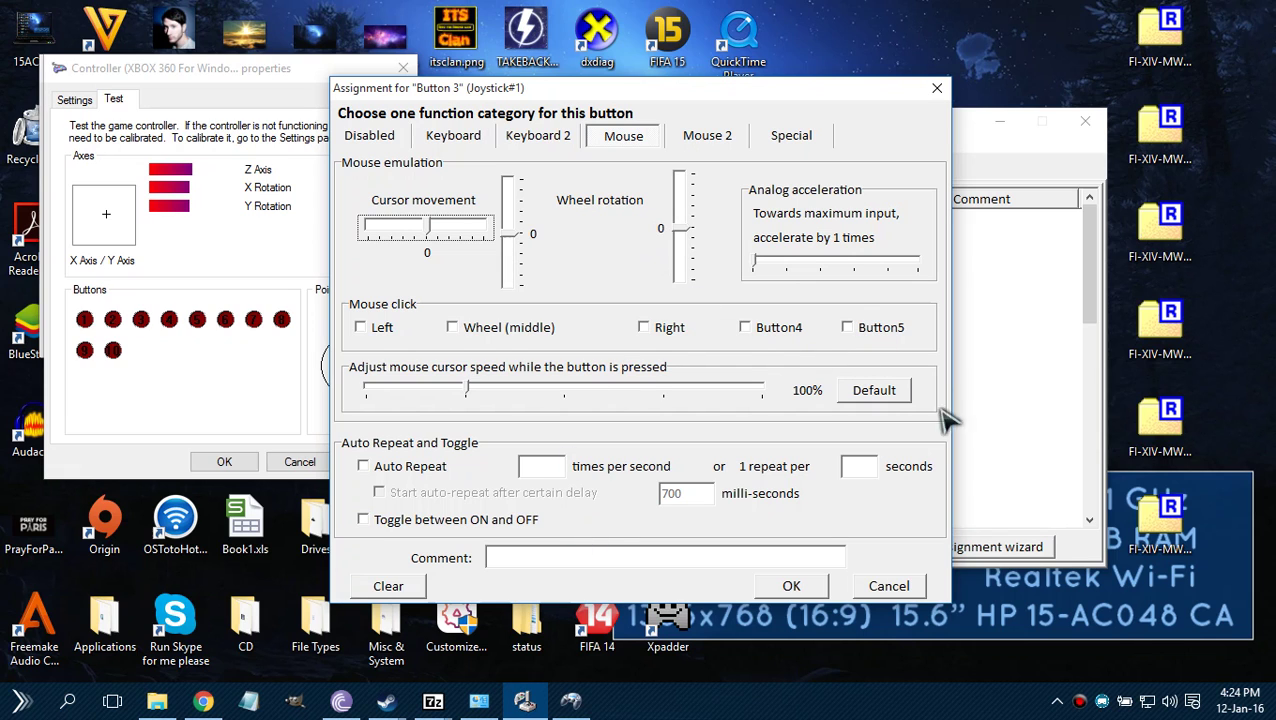
left_click(1000, 90)
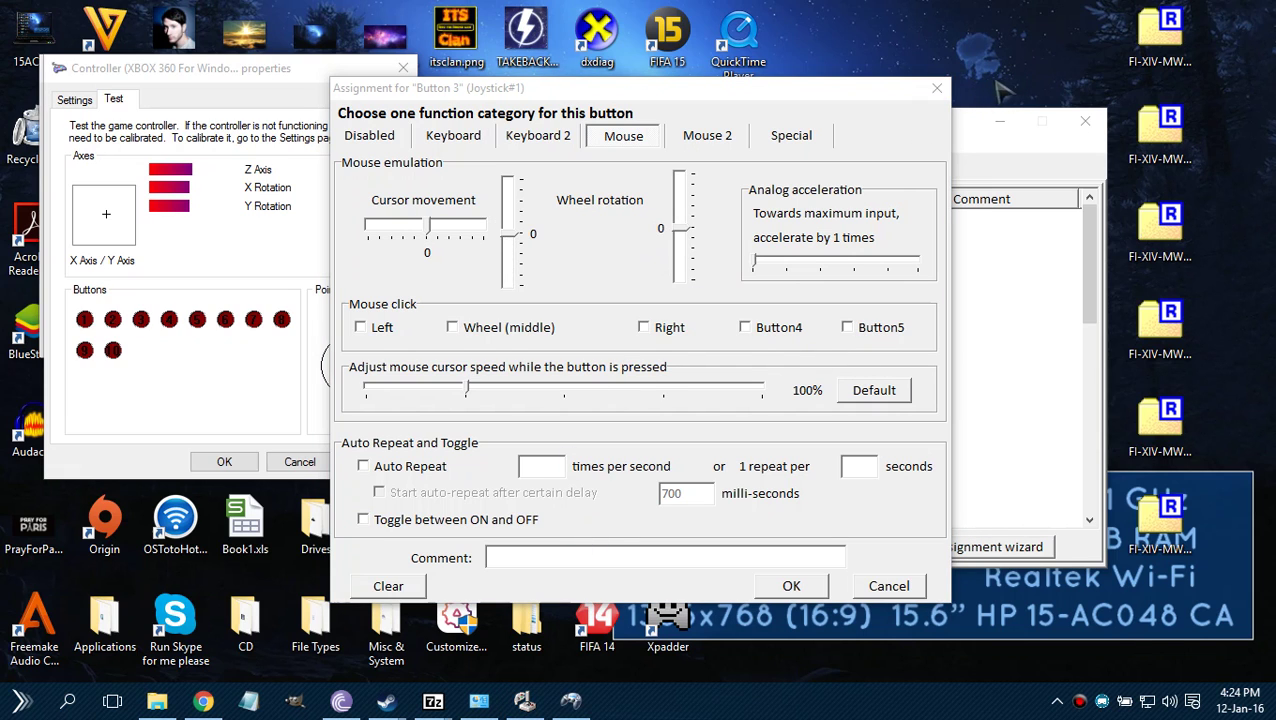
left_click(937, 88)
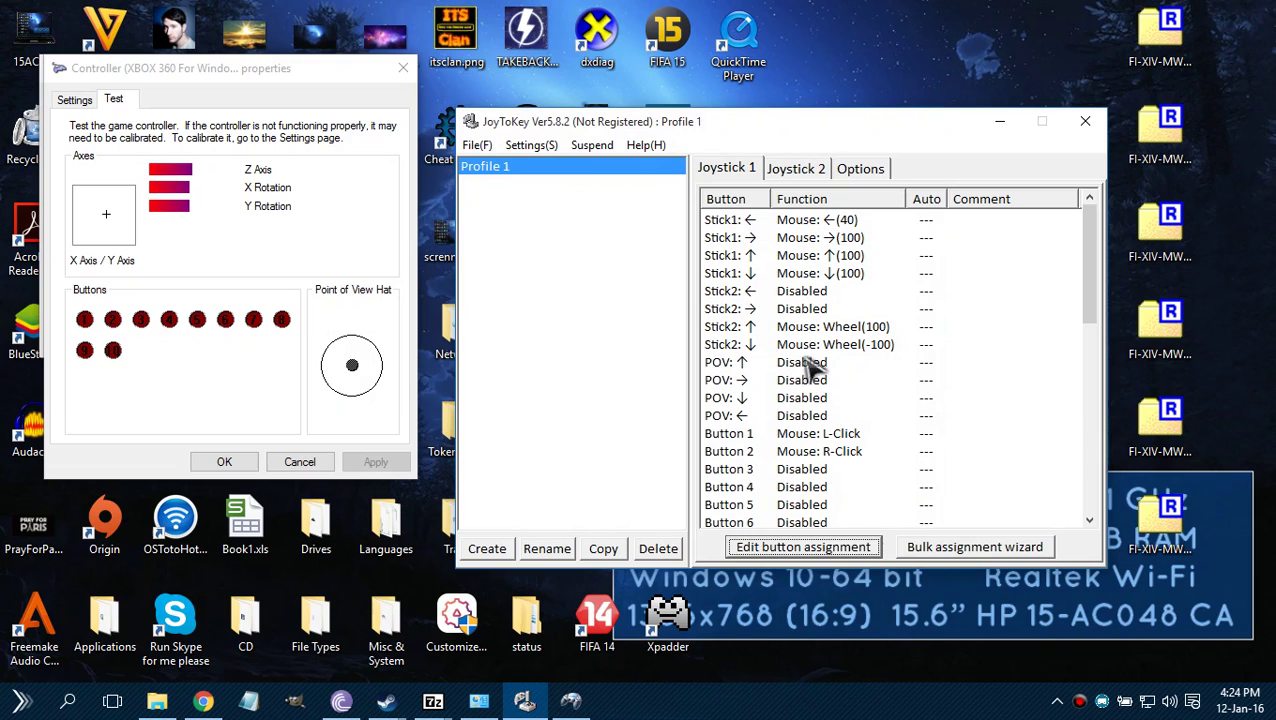
scroll(752, 450, "down", 3)
scroll(749, 462, "up", 3)
scroll(760, 455, "down", 8)
scroll(772, 438, "up", 3)
scroll(772, 424, "up", 5)
left_click(793, 364)
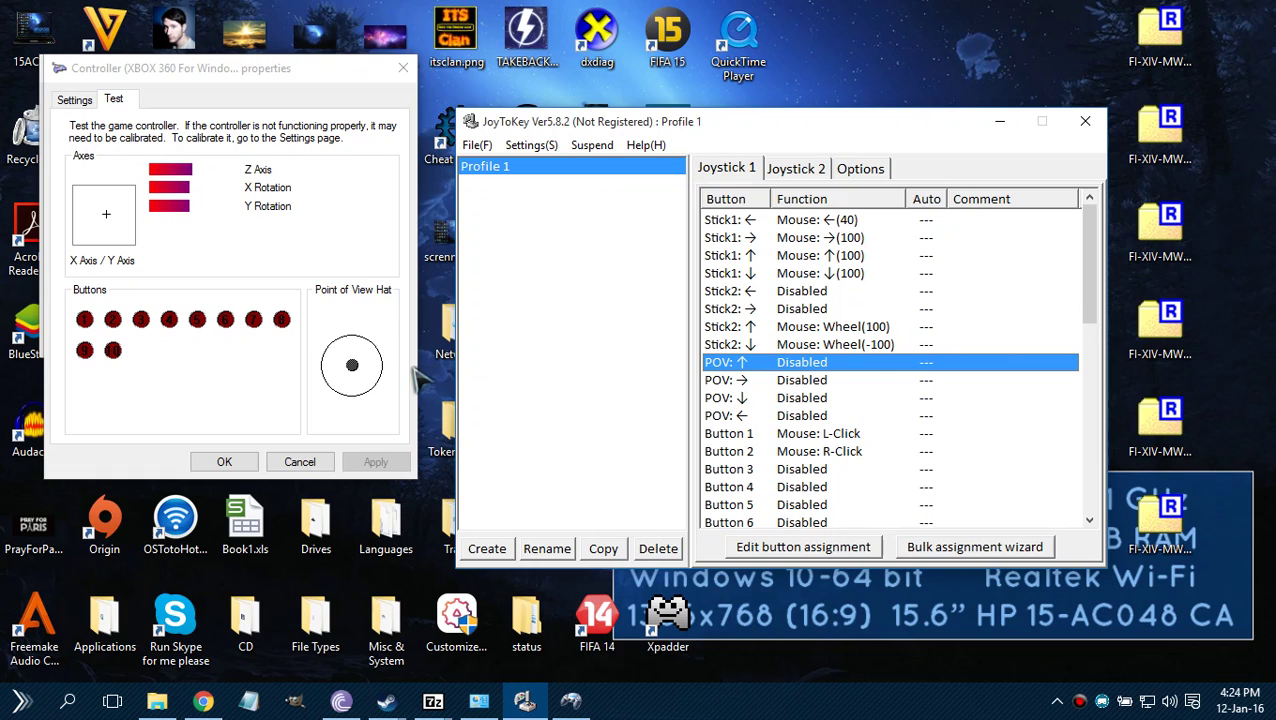
left_click(197, 365)
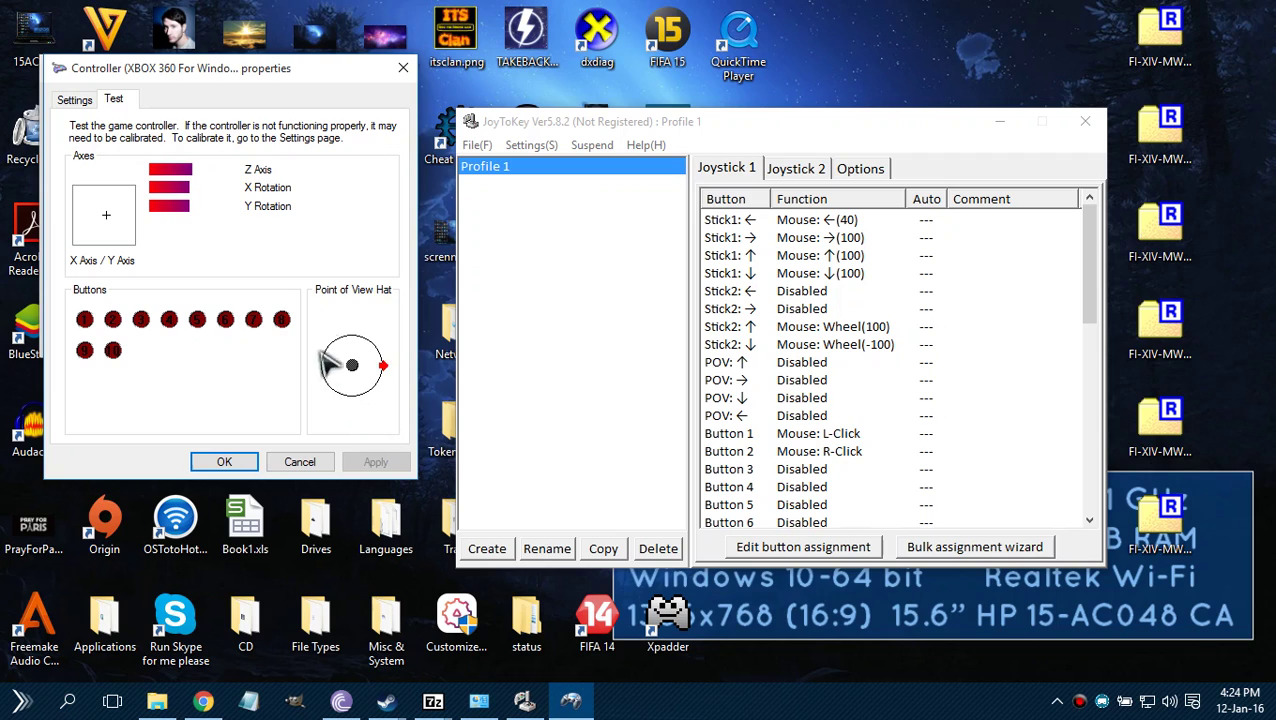
left_click(733, 366)
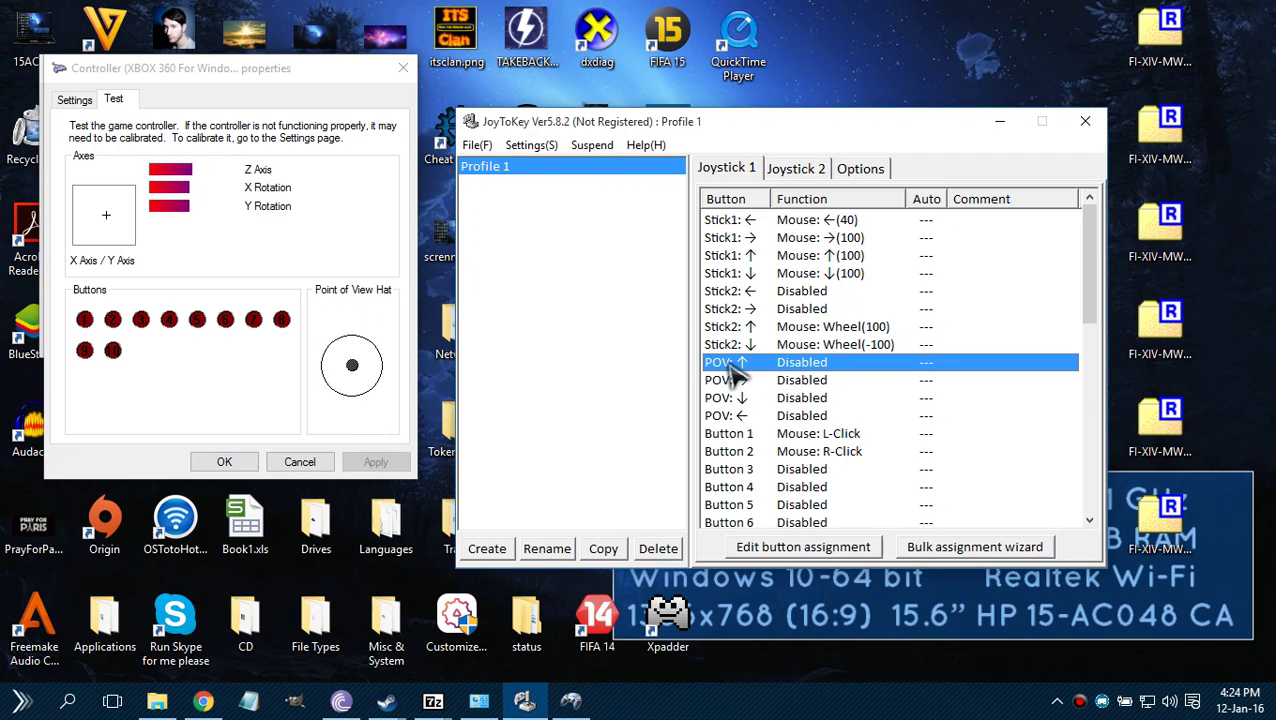
left_click(726, 293)
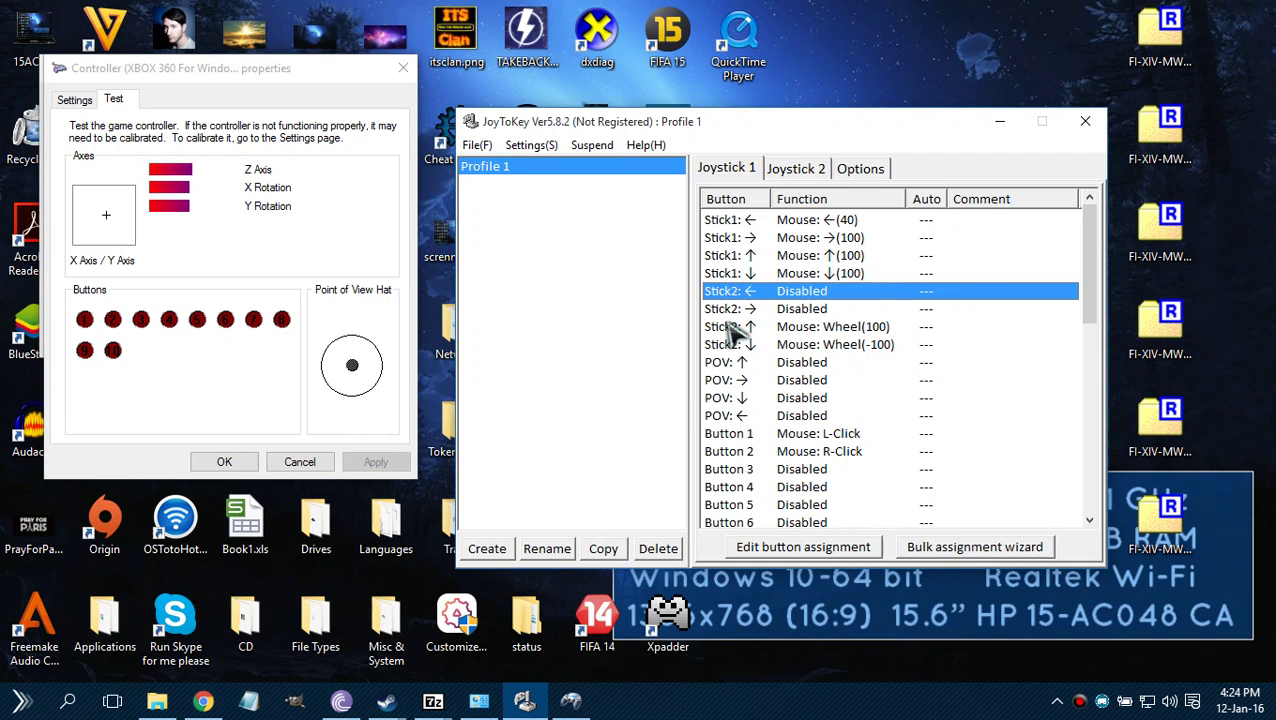
left_click(735, 326)
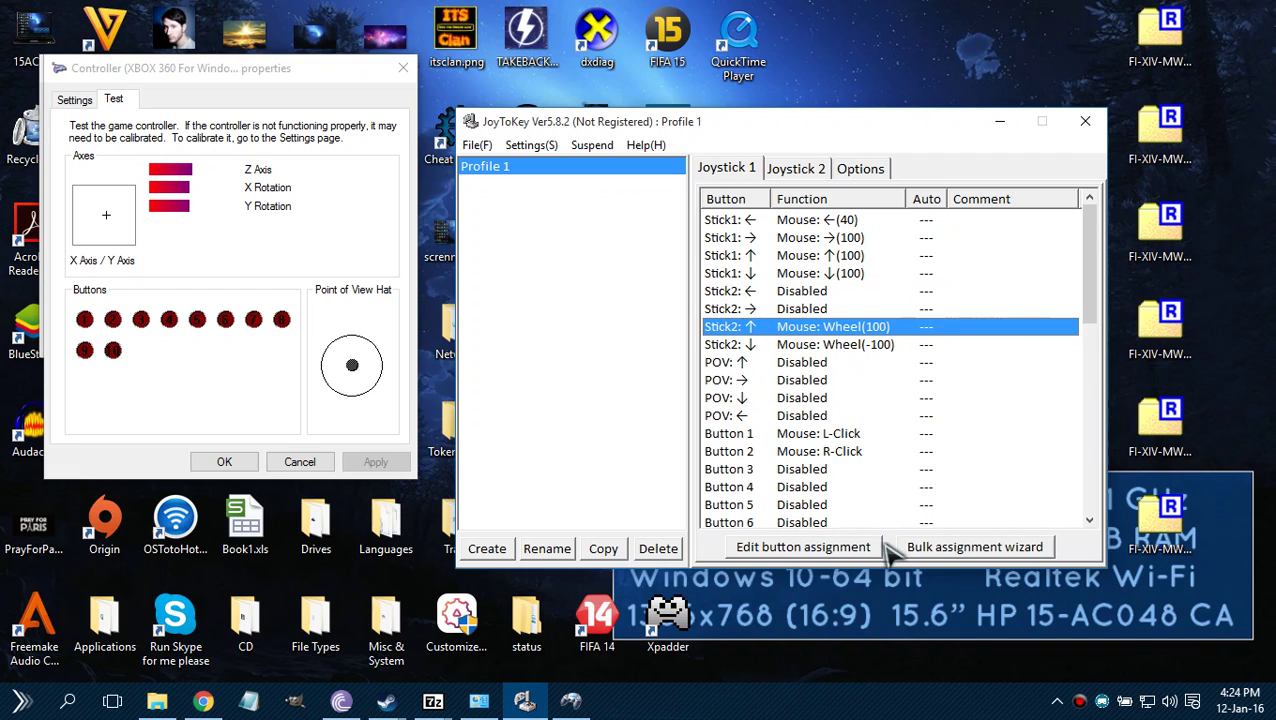
left_click(845, 548)
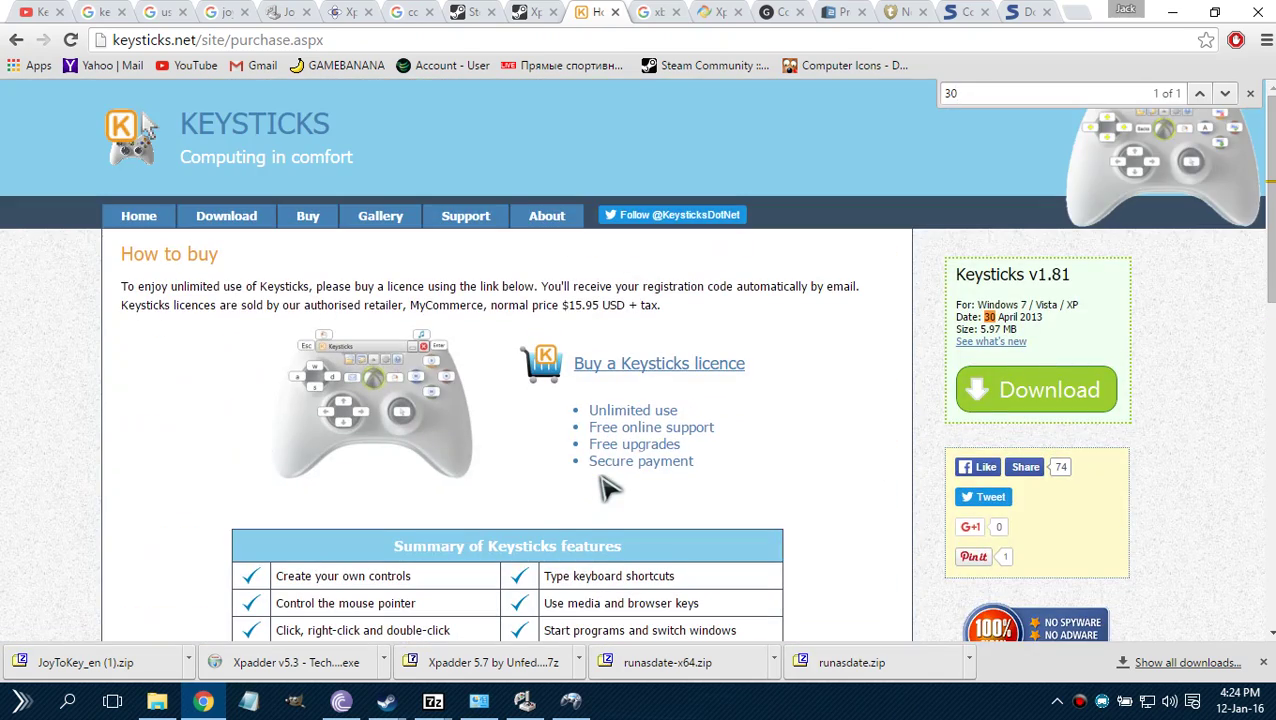
Step: Set the Stick2 ↑ wheel rotation to -100 and confirm it
left_click(203, 700)
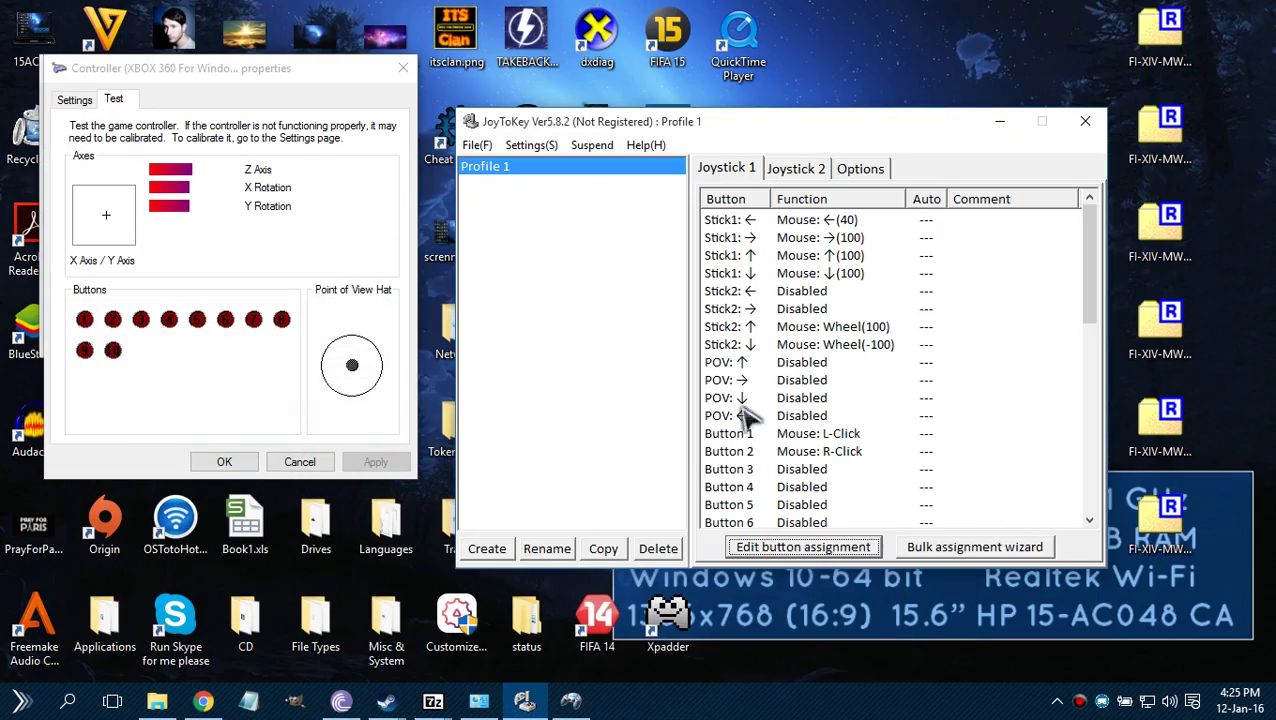
left_click(832, 328)
left_click(855, 546)
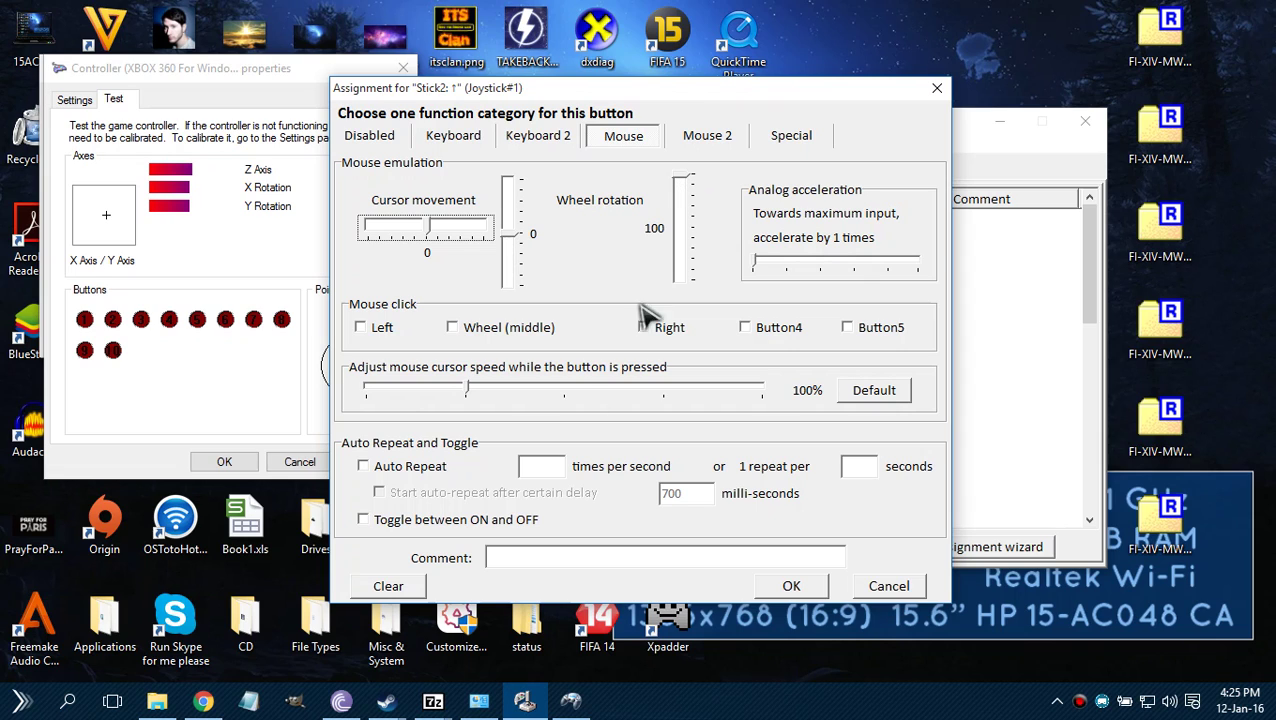
left_click(689, 186)
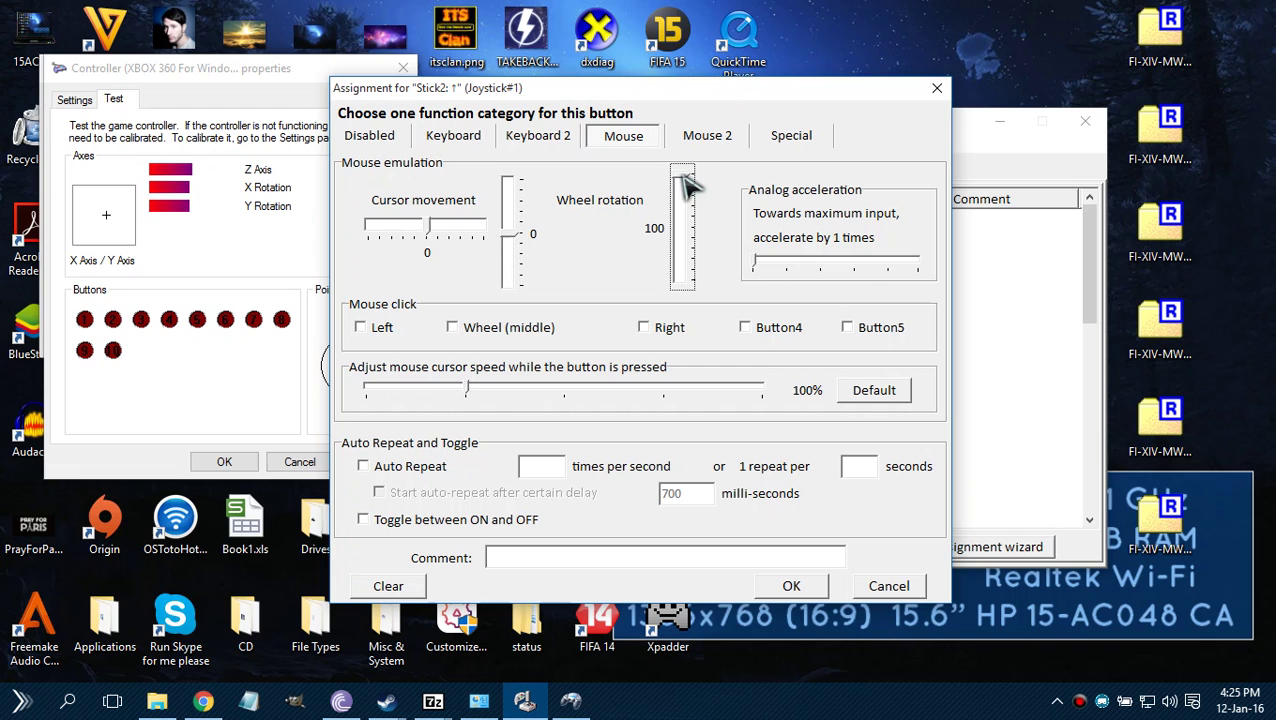
left_click(203, 700)
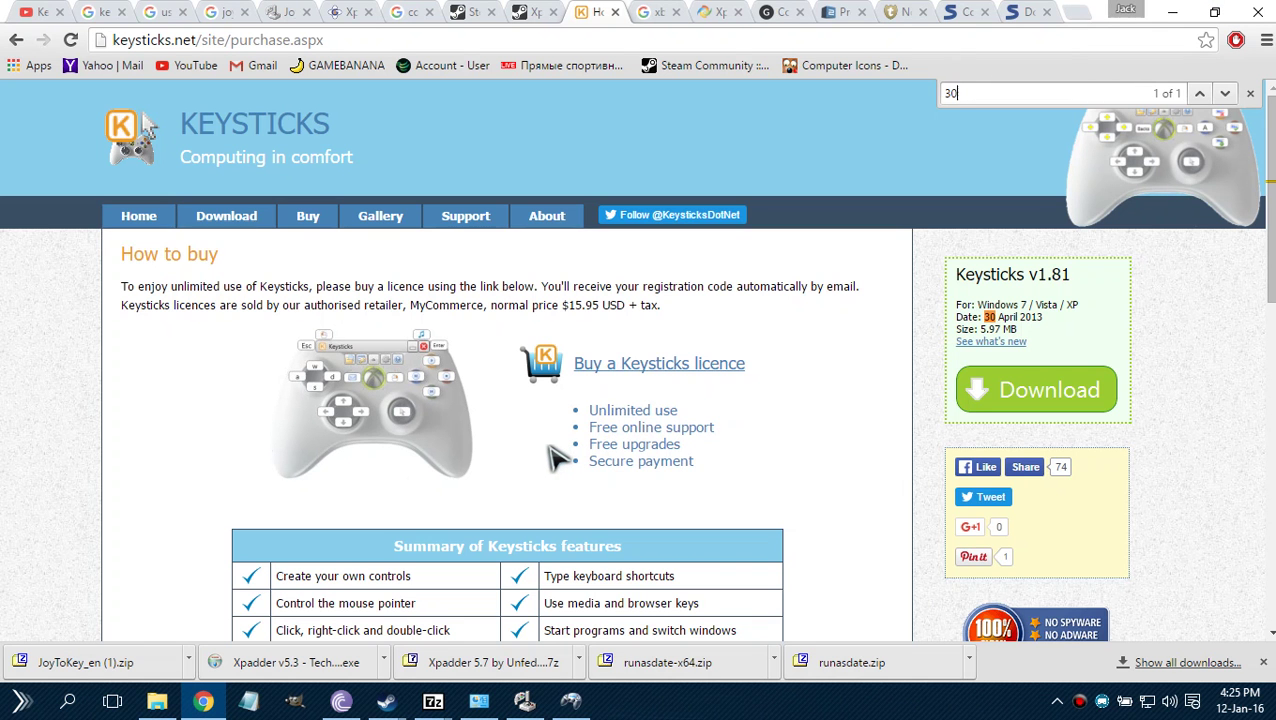
left_click(210, 696)
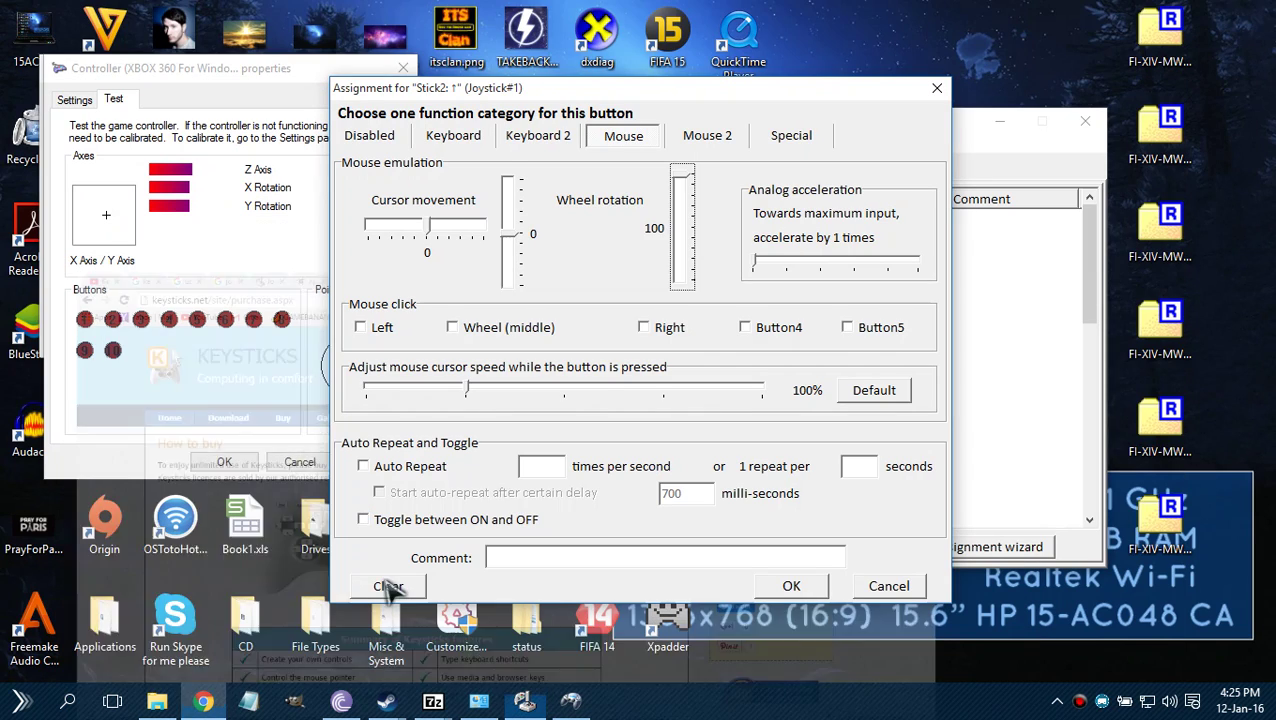
left_click_drag(688, 228, 684, 325)
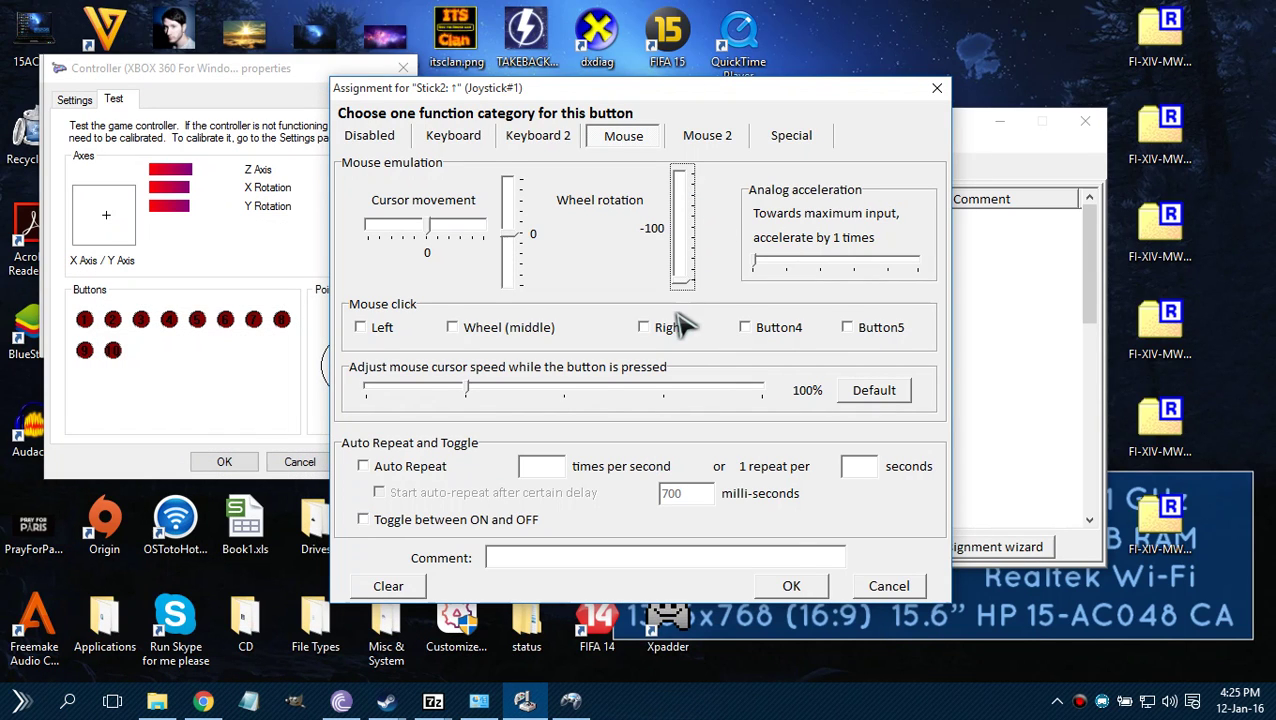
left_click(791, 586)
Step: Set the Stick2 ↓ wheel rotation to 100 and confirm it
left_click(840, 344)
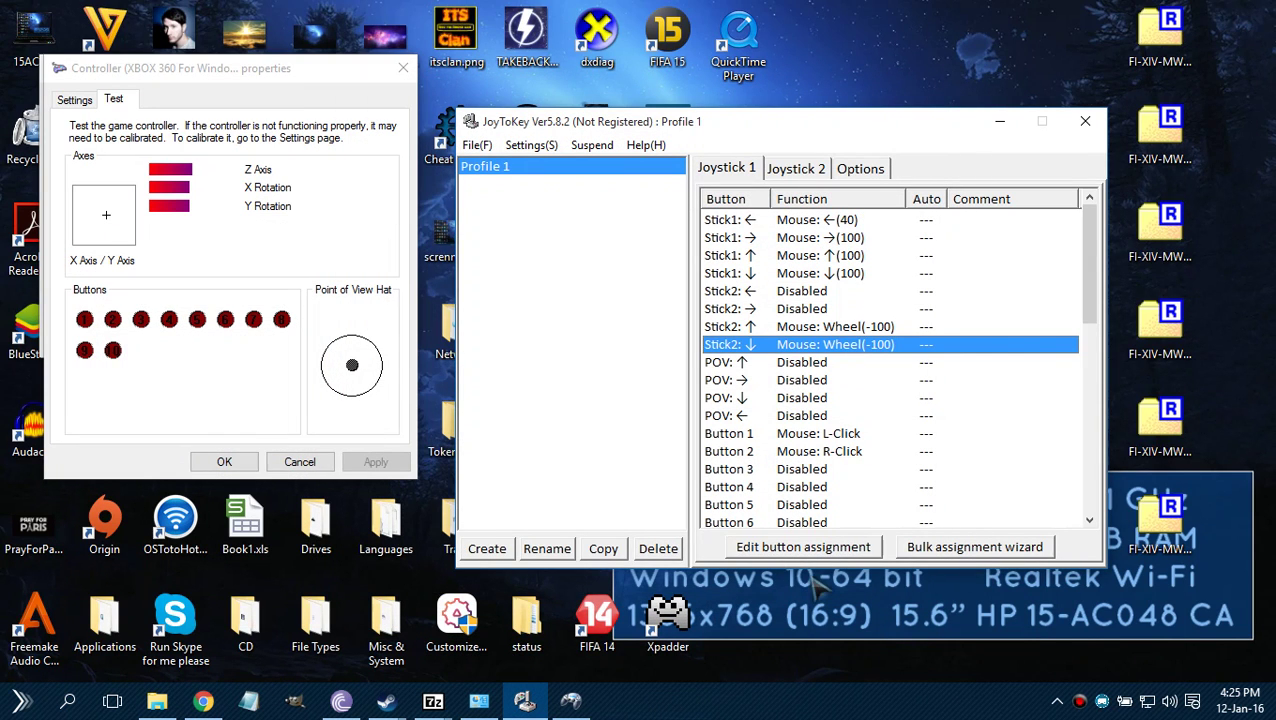
left_click(800, 556)
left_click_drag(683, 280, 684, 172)
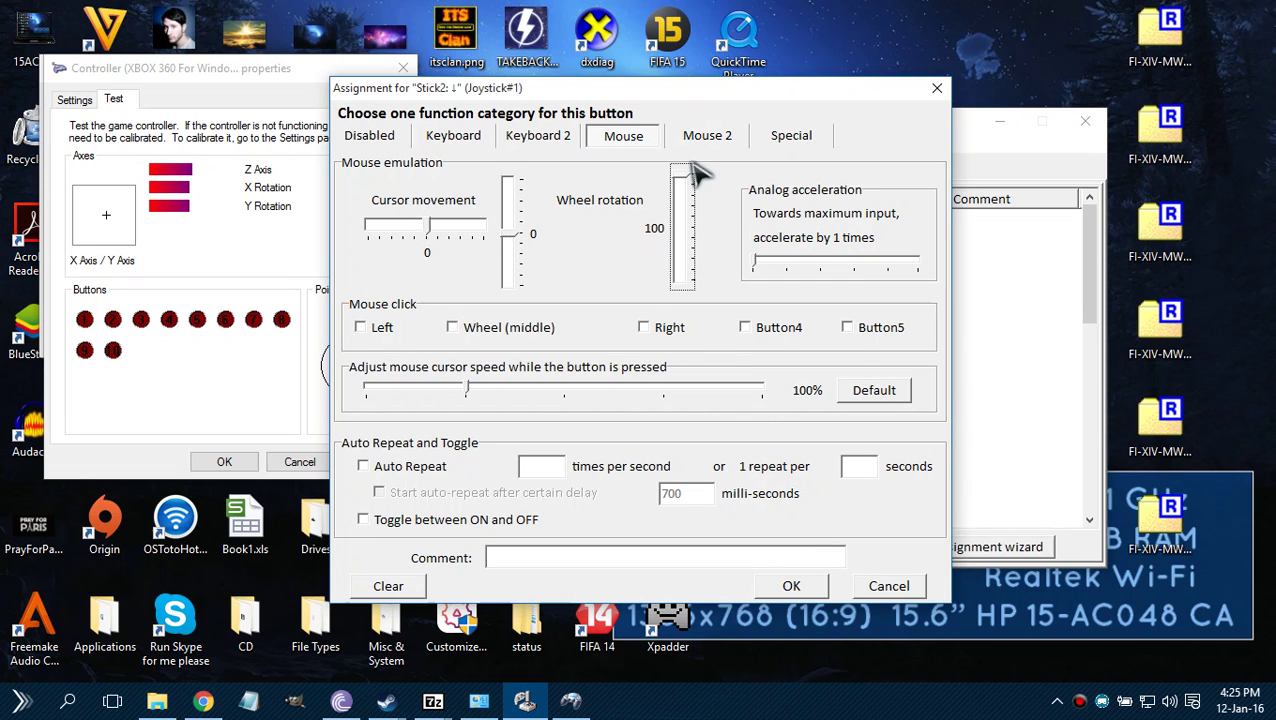
left_click(791, 586)
left_click(786, 346)
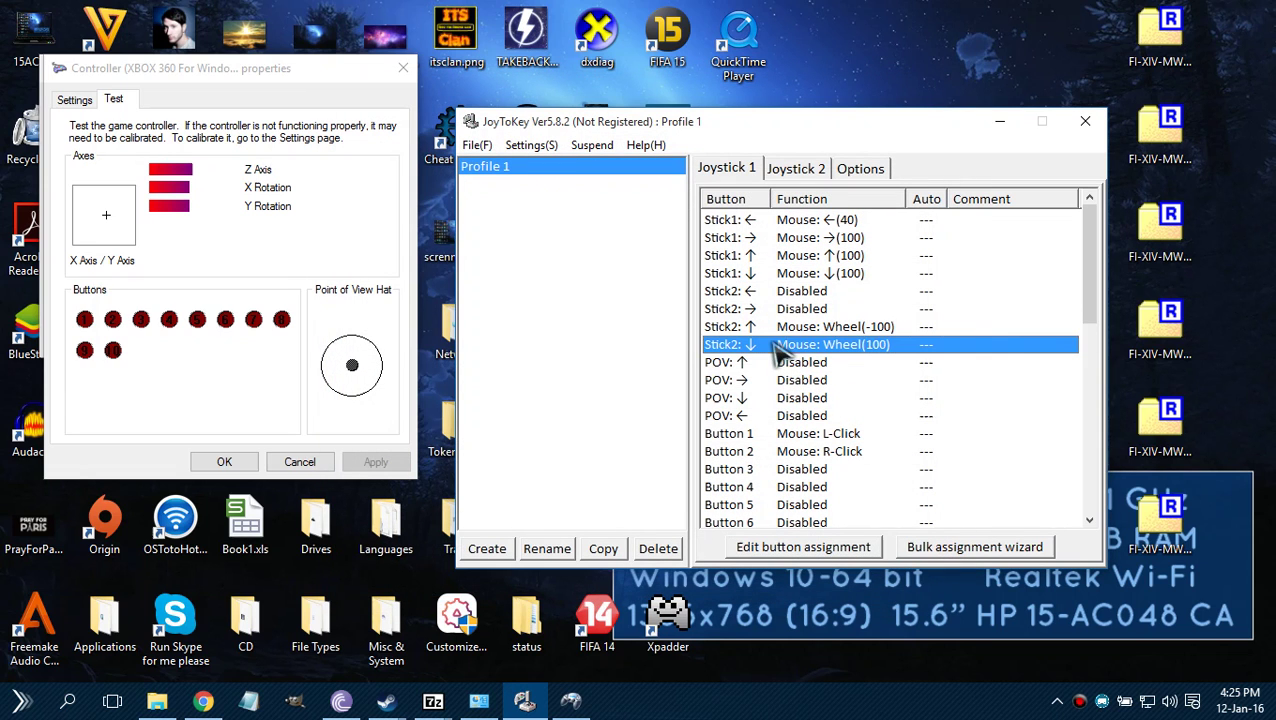
left_click(784, 327)
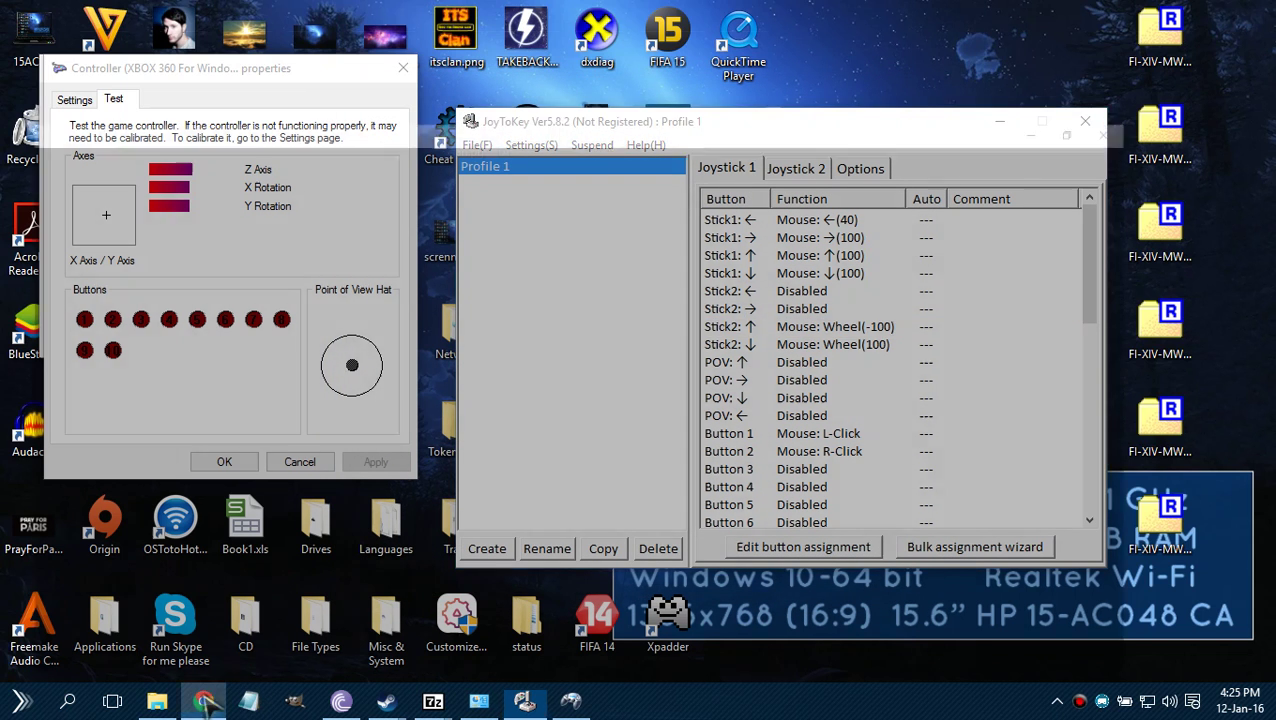
left_click(203, 701)
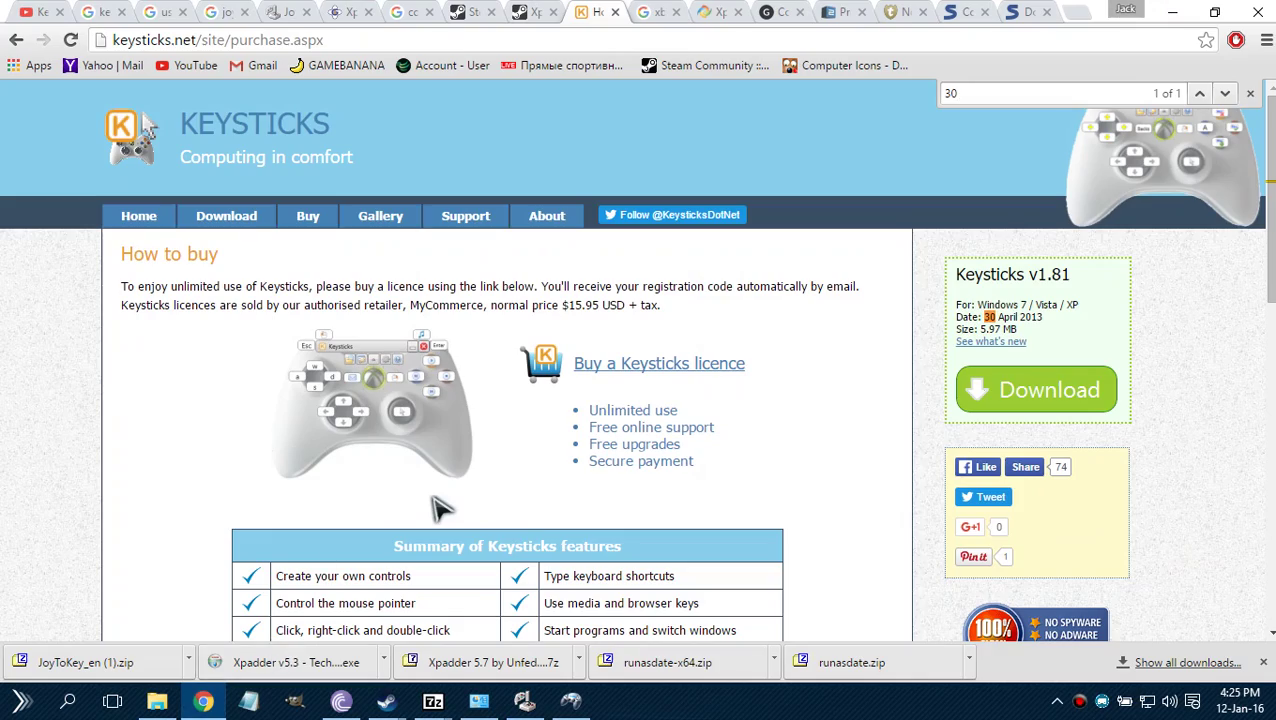
scroll(440, 508, "down", 5)
scroll(440, 508, "up", 3)
scroll(440, 508, "down", 10)
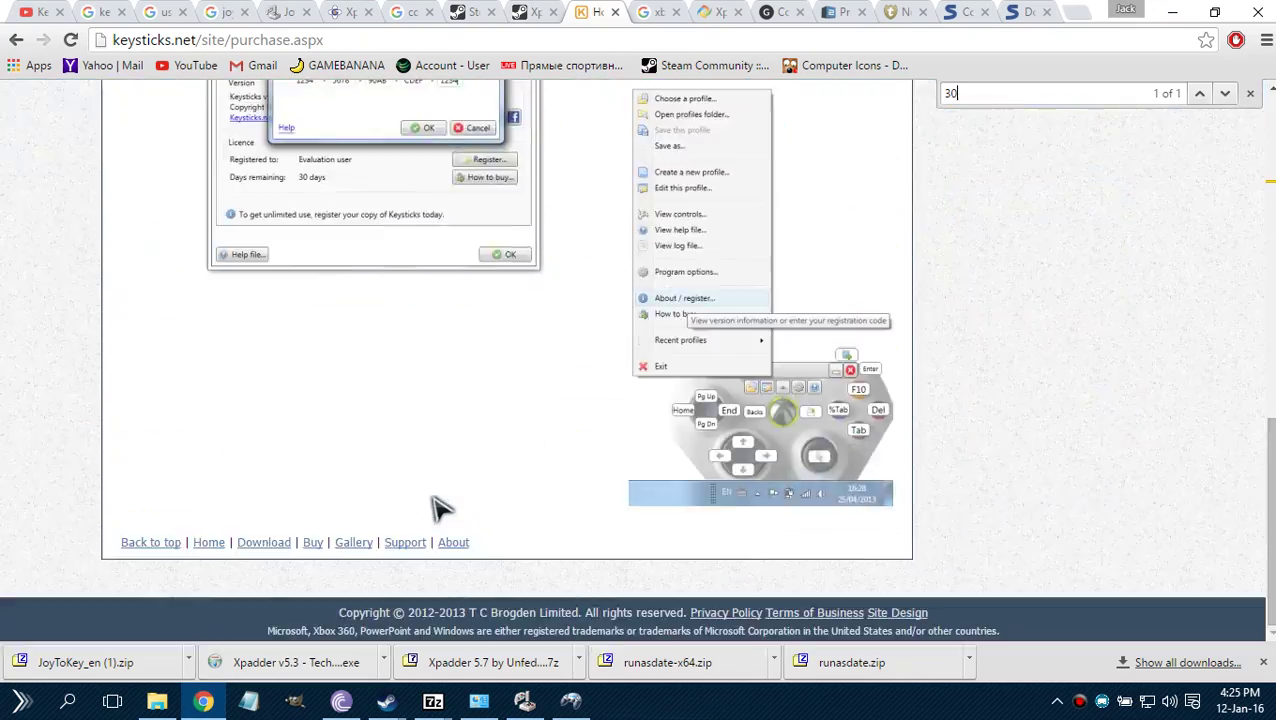
scroll(440, 508, "up", 7)
scroll(440, 508, "down", 1)
scroll(440, 508, "up", 2)
scroll(440, 508, "down", 6)
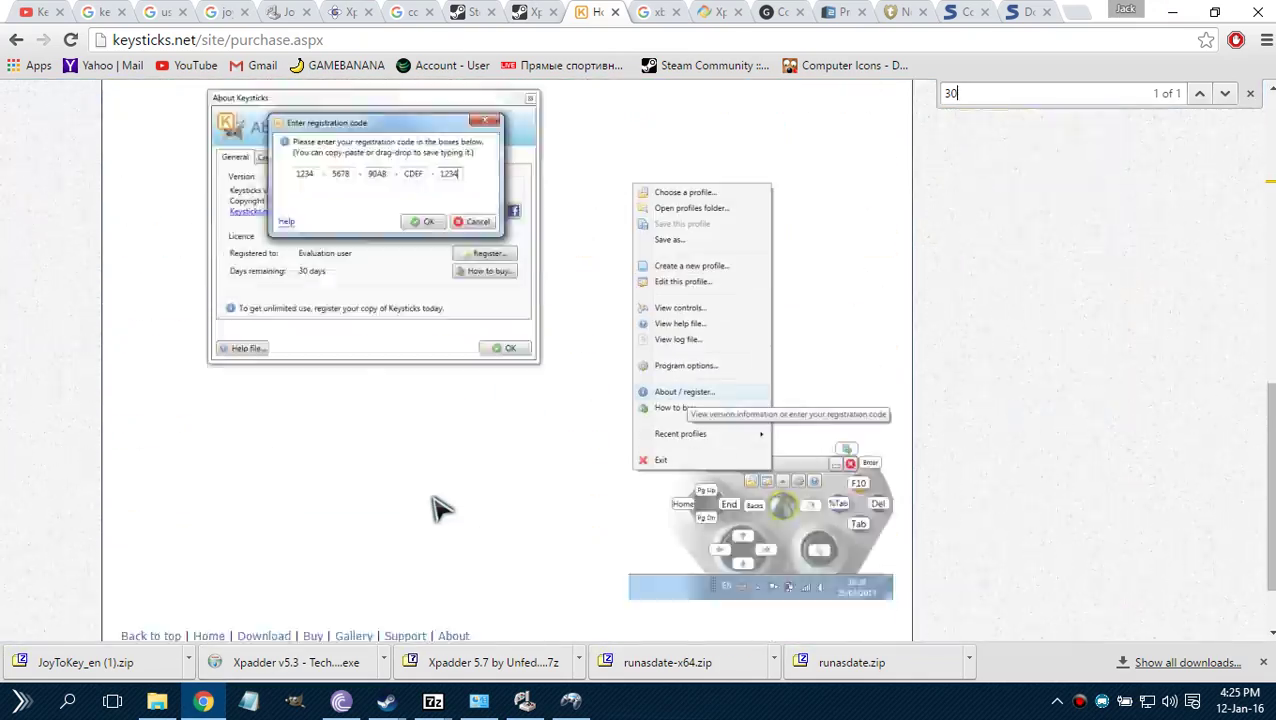
scroll(440, 508, "up", 2)
scroll(440, 508, "up", 5)
scroll(440, 508, "down", 1)
scroll(440, 508, "up", 1)
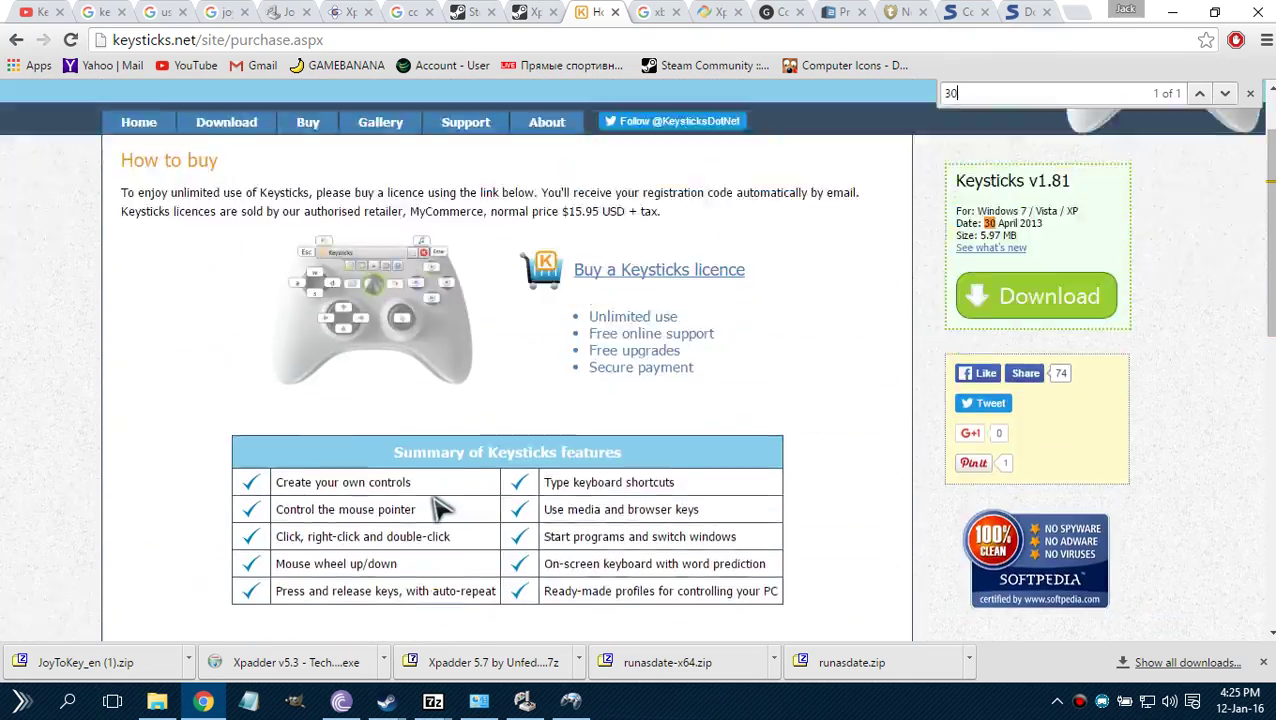
scroll(440, 508, "down", 1)
scroll(440, 508, "down", 2)
scroll(440, 508, "up", 1)
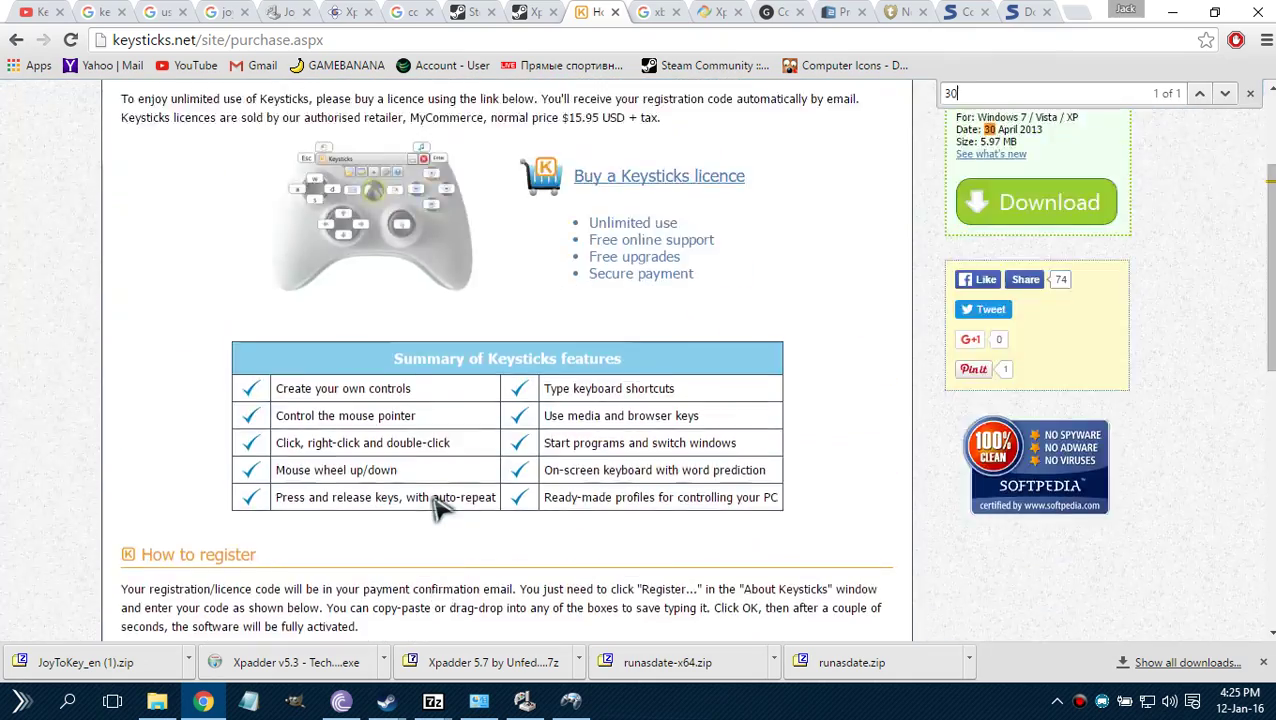
scroll(440, 508, "up", 3)
scroll(440, 508, "down", 7)
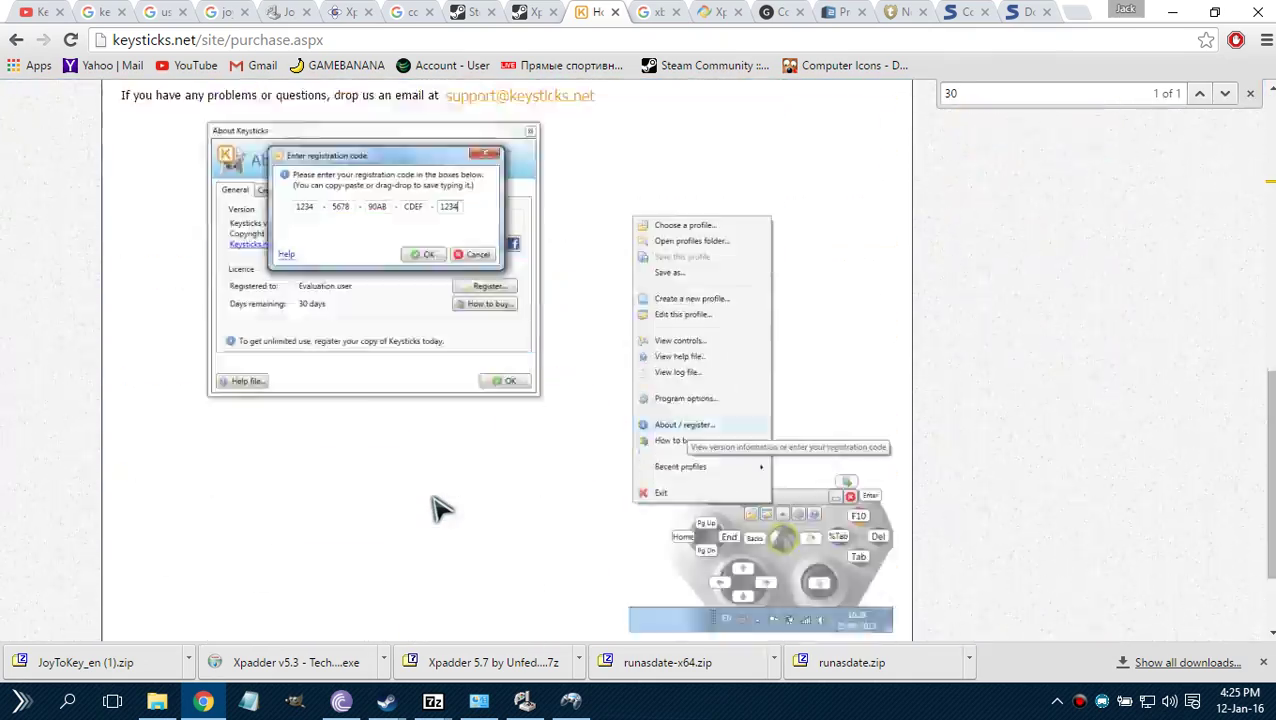
scroll(440, 508, "up", 5)
scroll(440, 508, "up", 2)
scroll(440, 508, "down", 6)
scroll(440, 508, "up", 6)
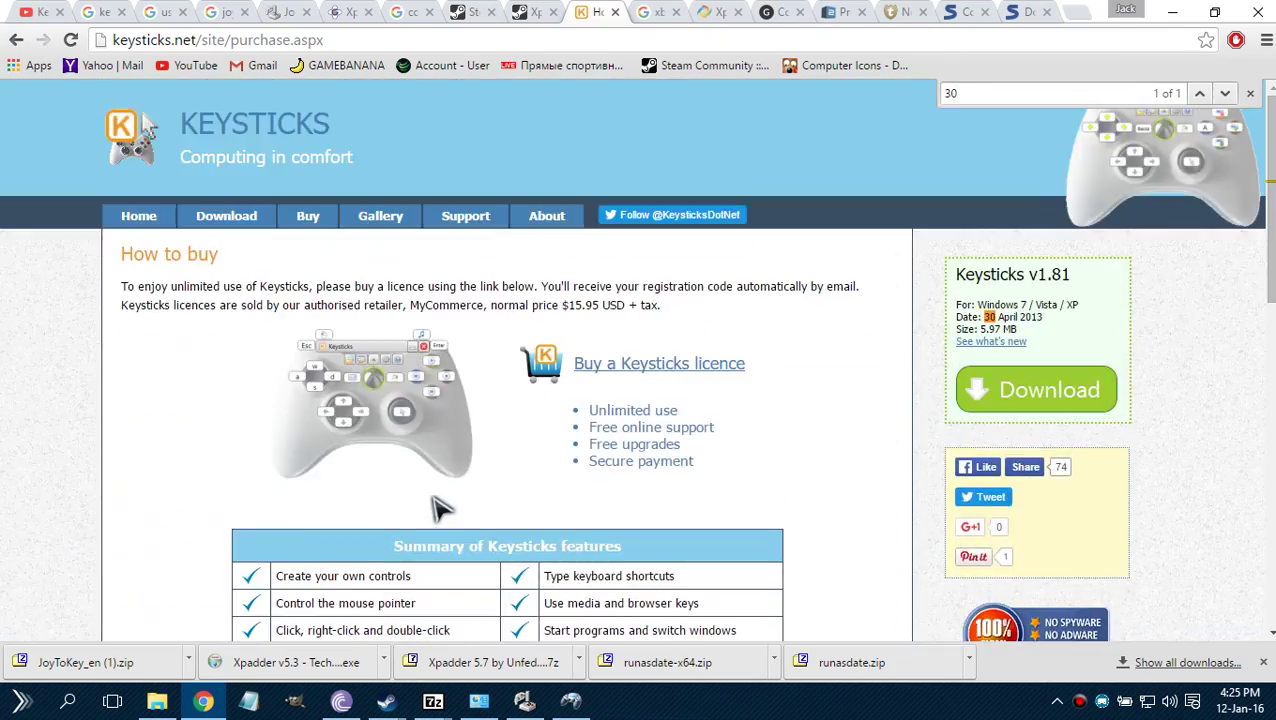
scroll(440, 508, "down", 7)
scroll(440, 508, "up", 10)
scroll(440, 508, "down", 8)
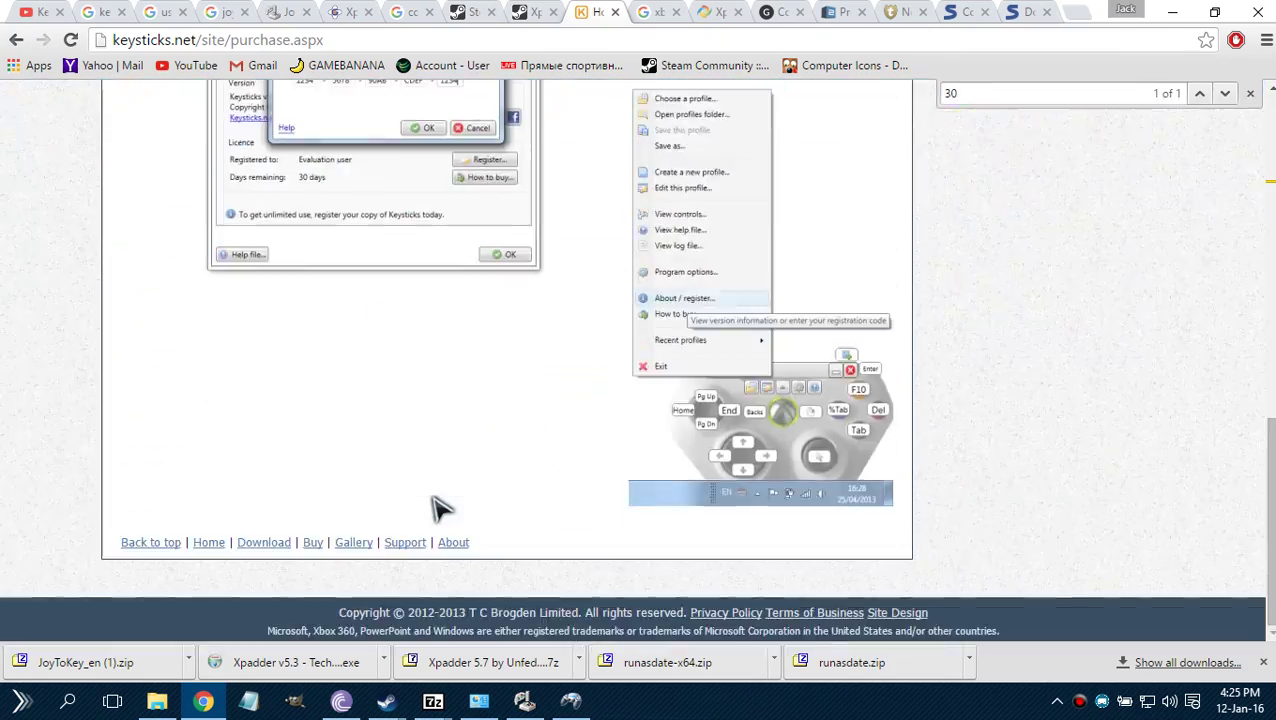
scroll(440, 508, "up", 10)
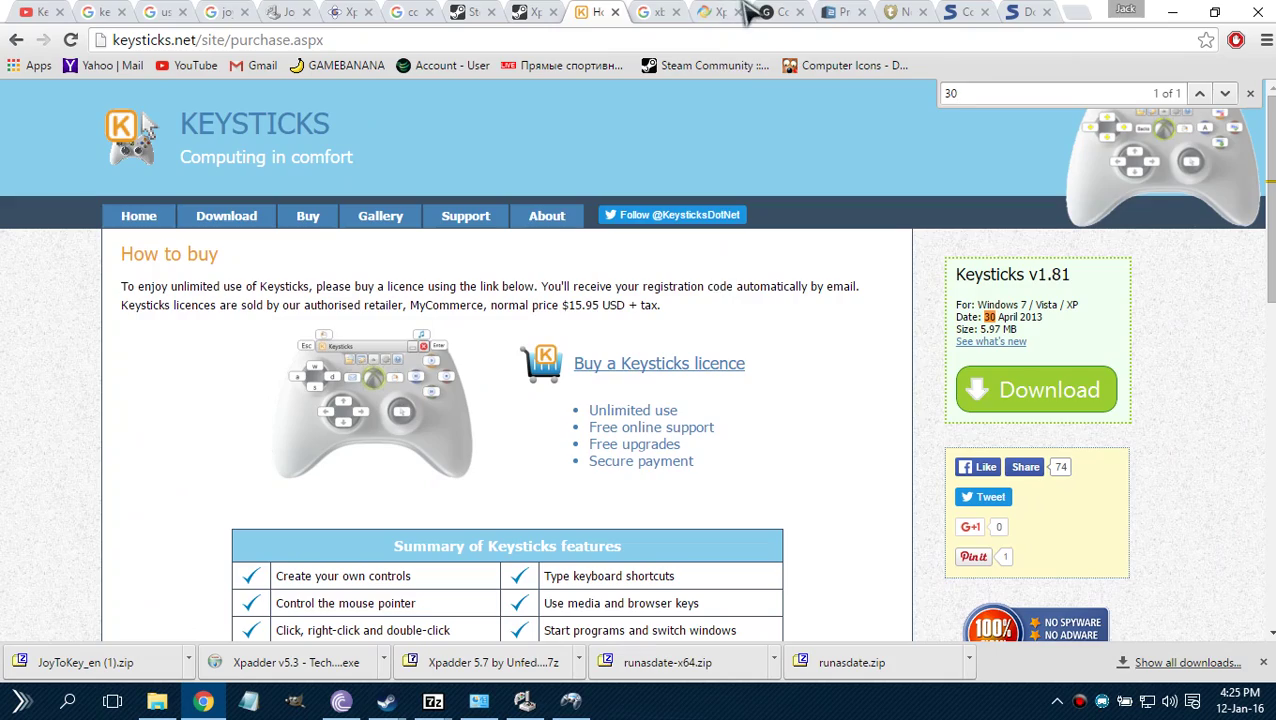
scroll(778, 362, "down", 4)
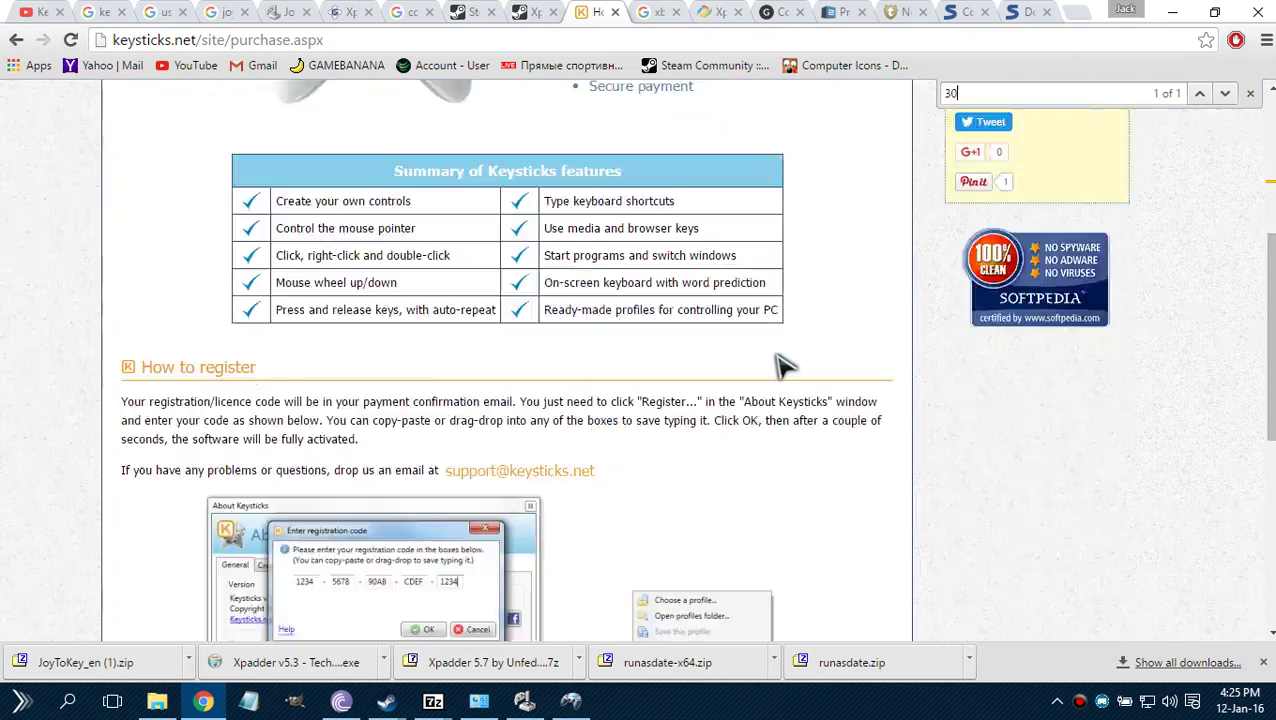
scroll(785, 366, "up", 5)
scroll(785, 366, "down", 8)
scroll(785, 366, "up", 6)
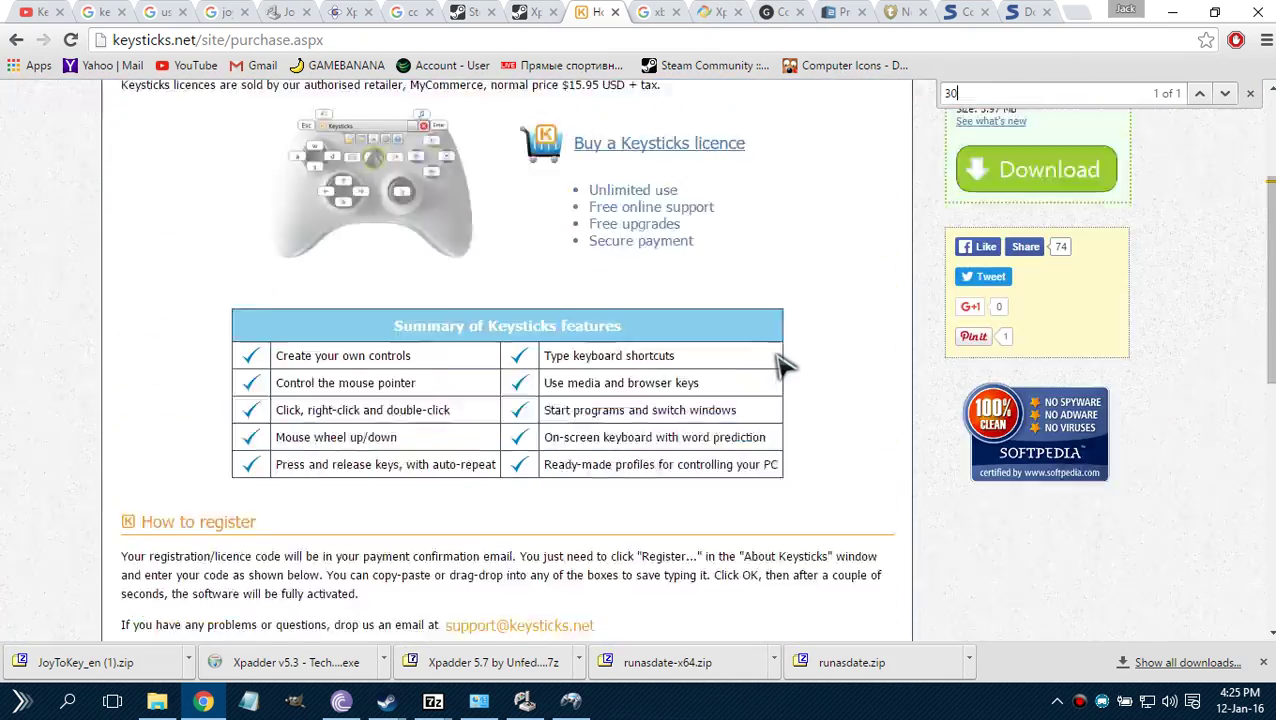
scroll(785, 366, "down", 2)
scroll(785, 366, "down", 2)
scroll(785, 366, "up", 7)
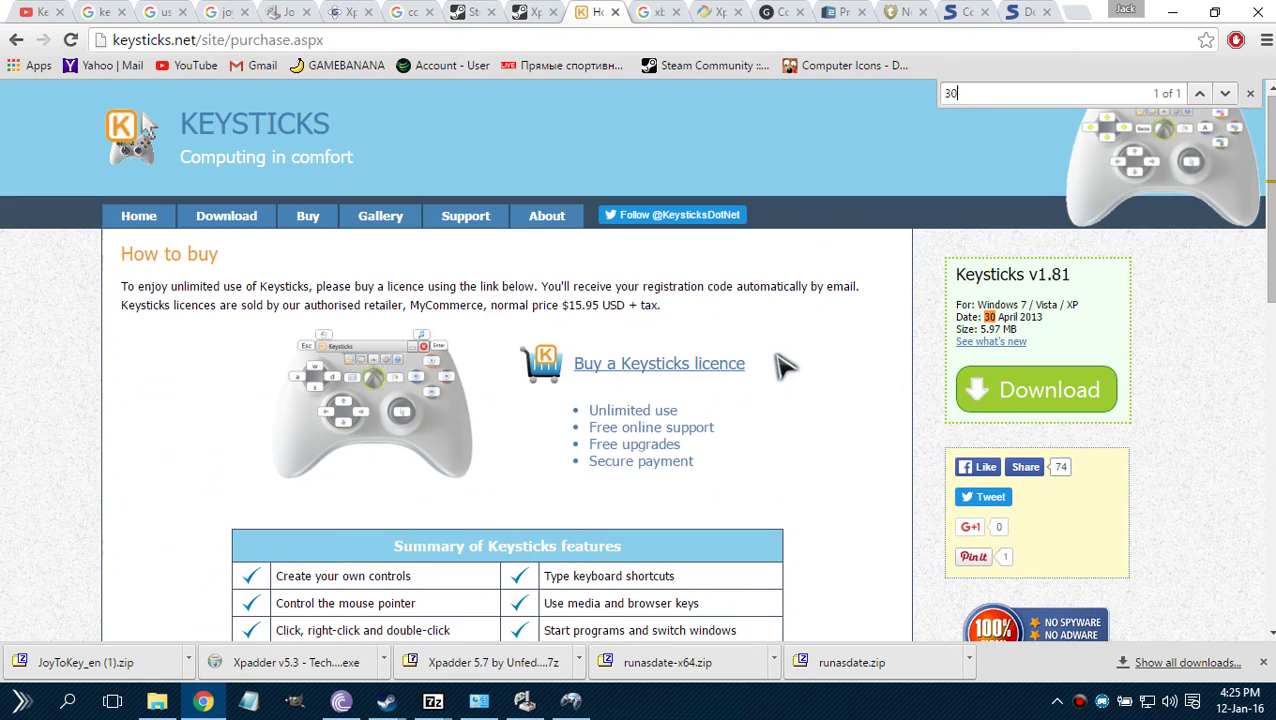
Step: Review the Stick2 up assignment unchanged, then bring JoyToKey back in front of Chrome
left_click(524, 700)
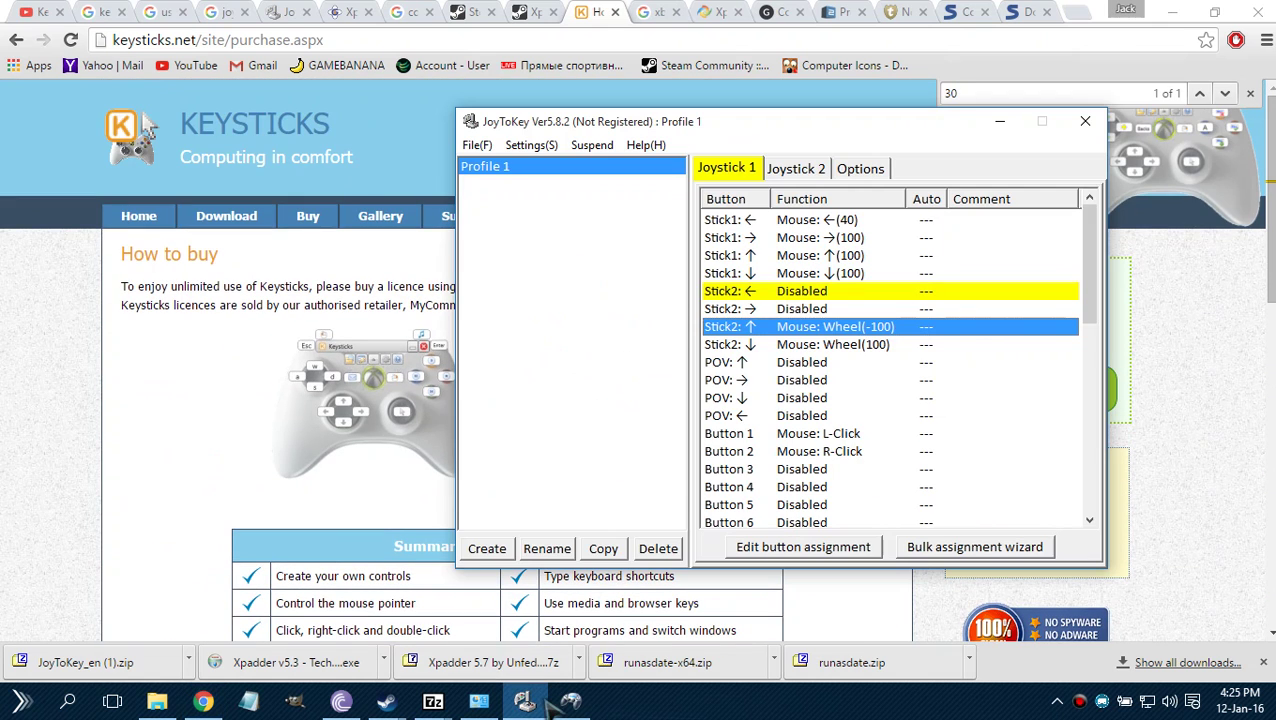
left_click(845, 548)
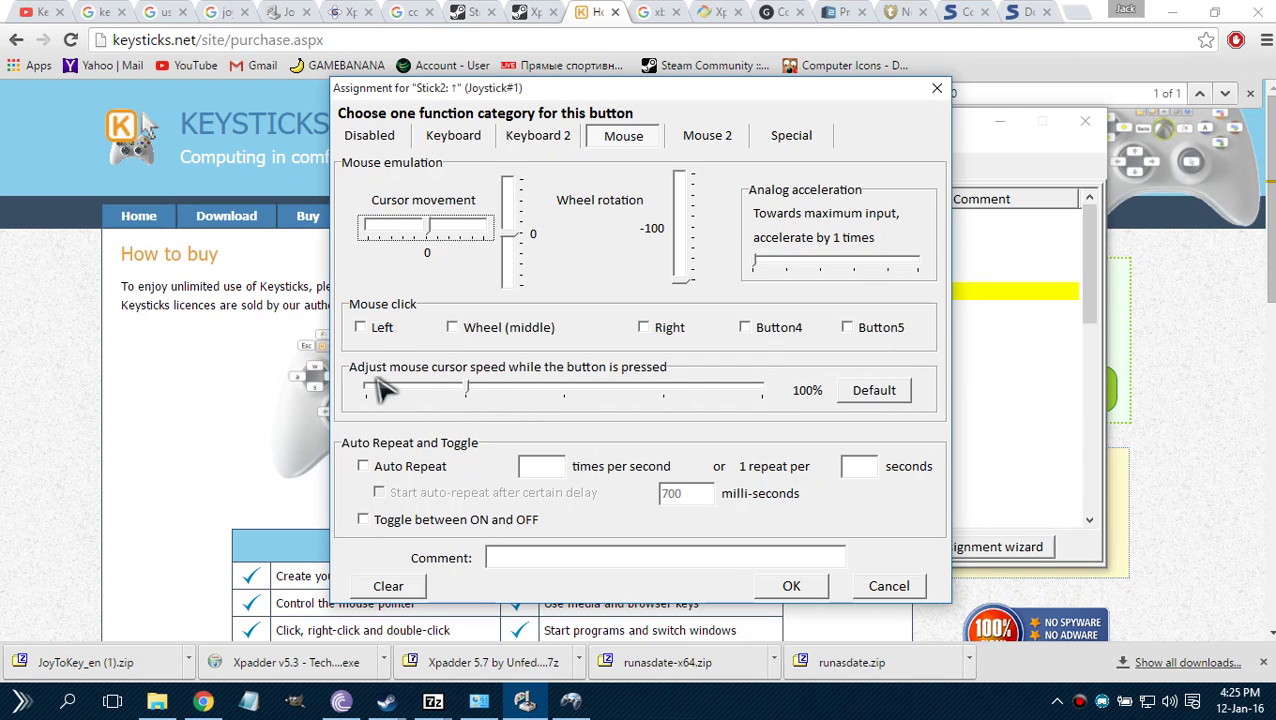
left_click(937, 88)
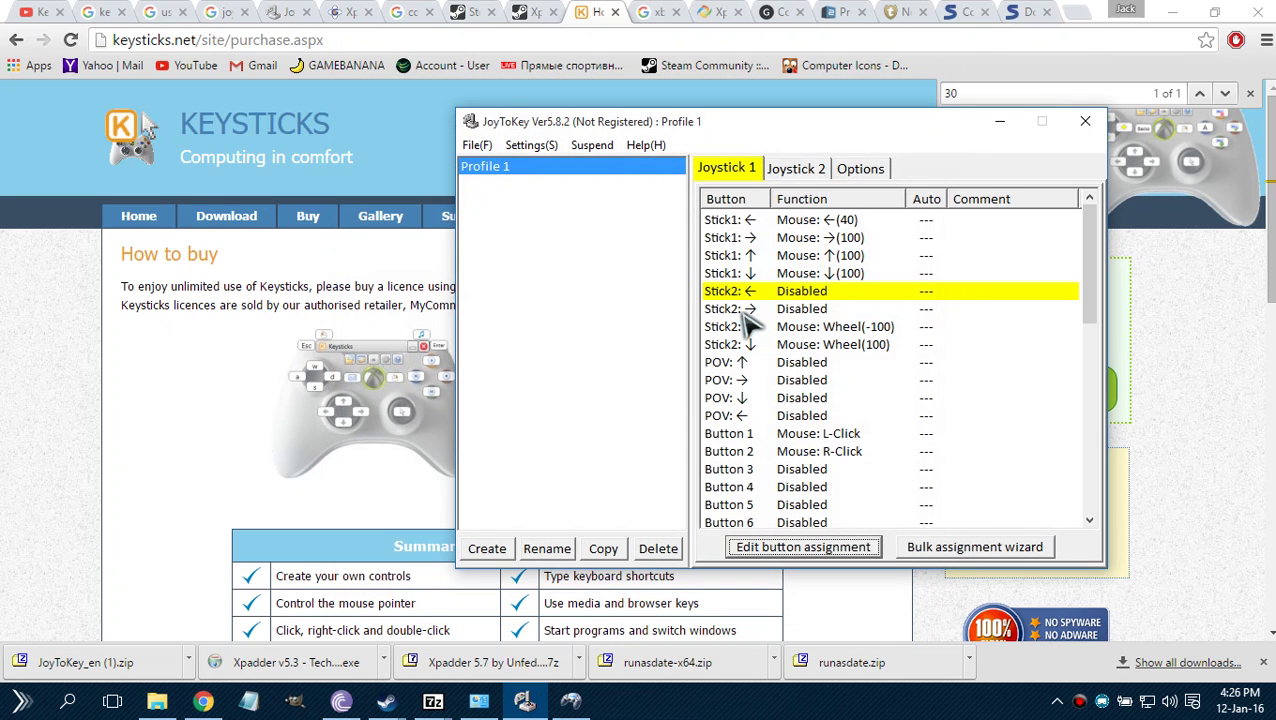
left_click(755, 312)
left_click(750, 327)
left_click(203, 702)
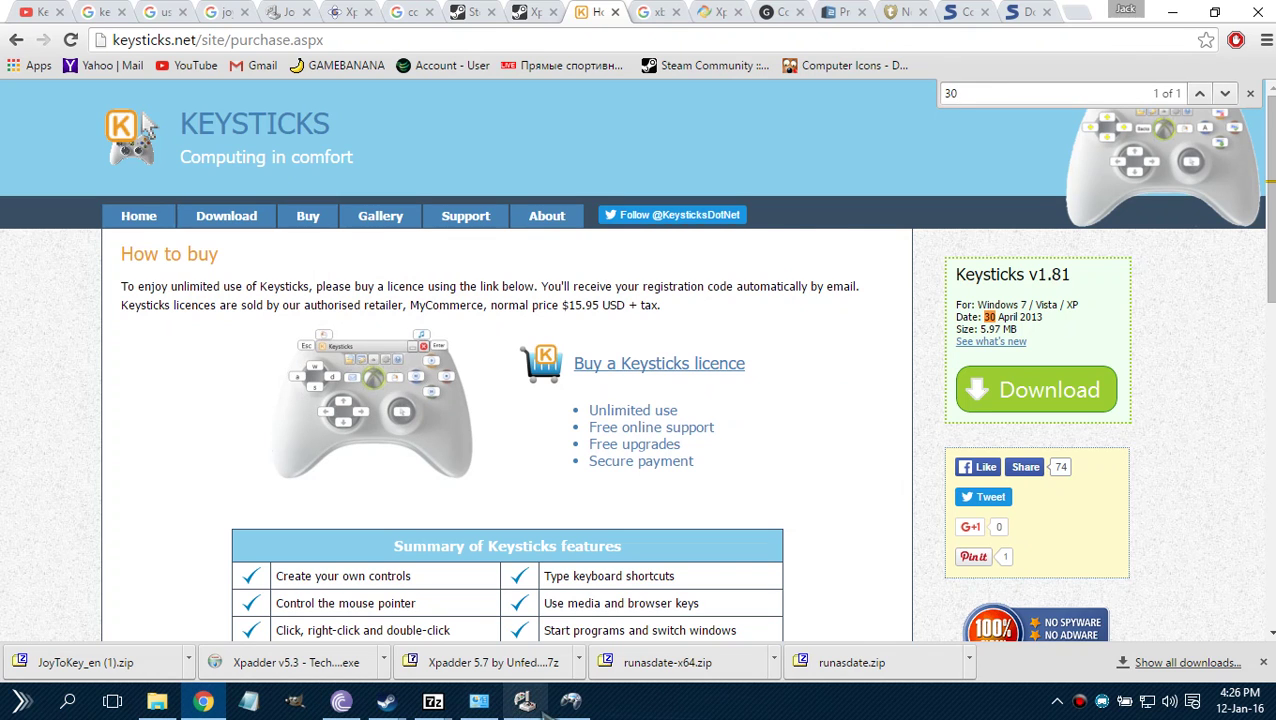
left_click(571, 701)
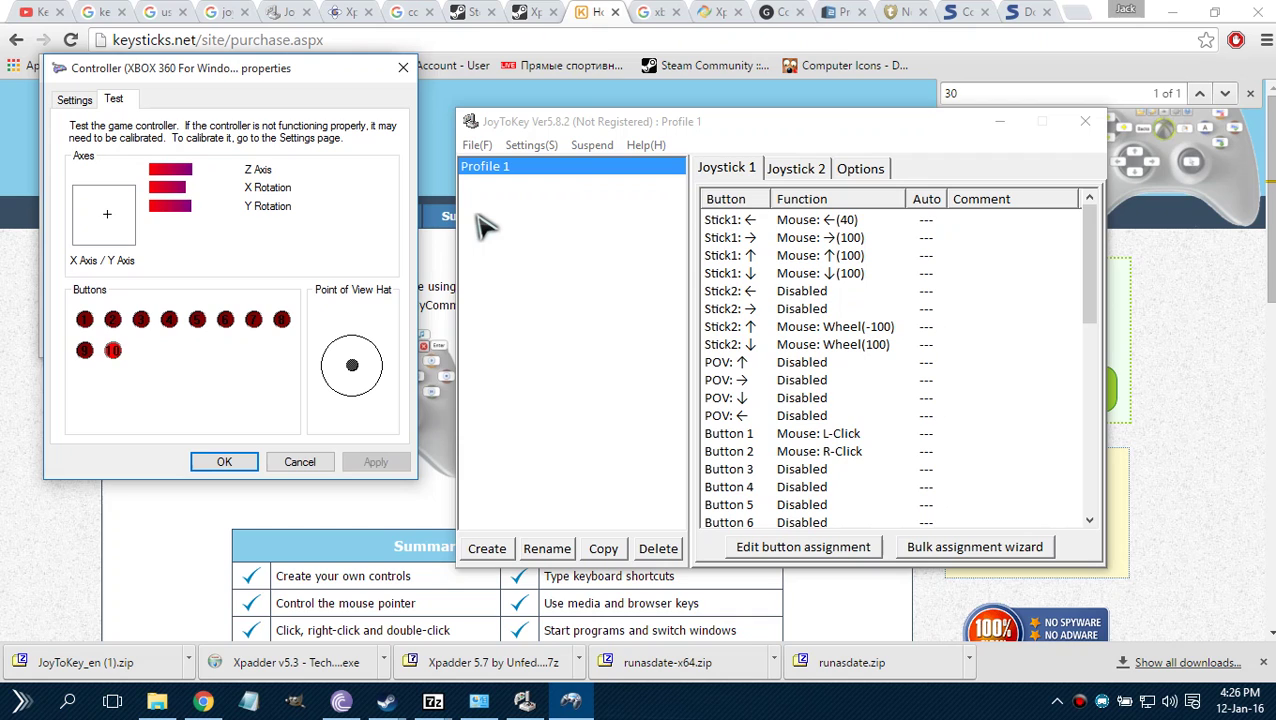
Step: Check the Button 10, 11 and 12 mappings in Profile 1 and dismiss the profile actions list
scroll(792, 392, "down", 3)
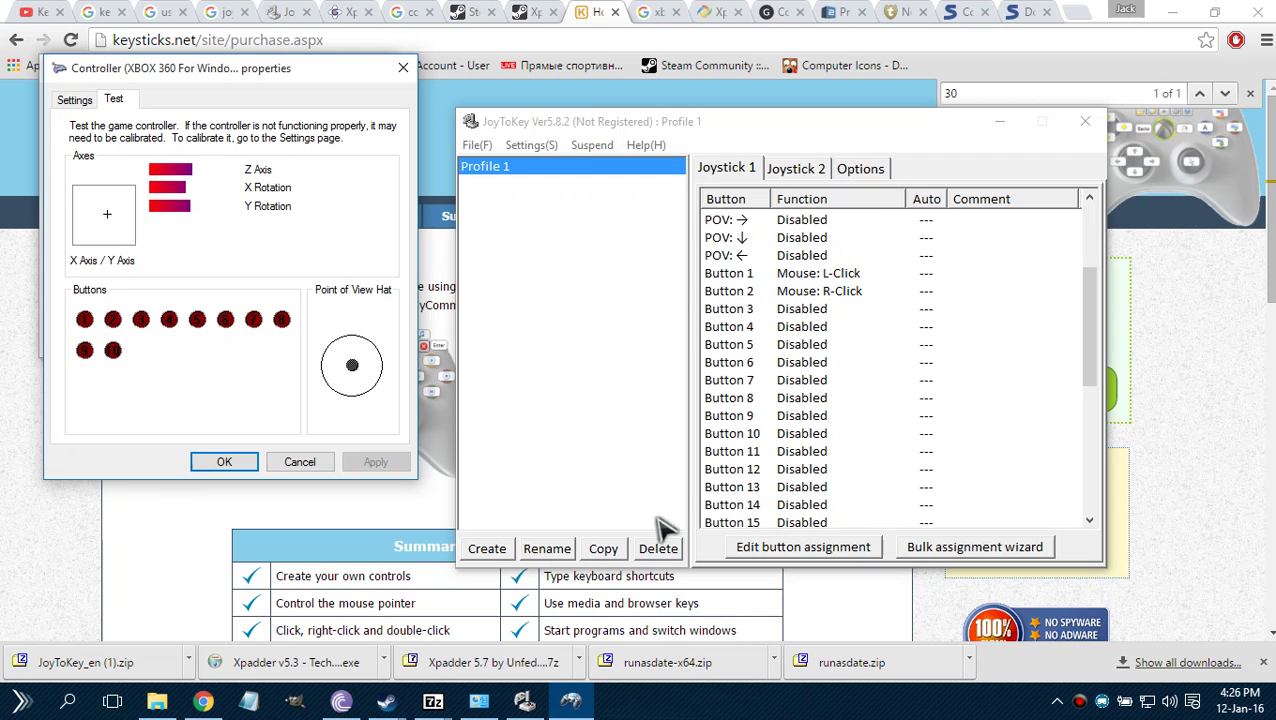
left_click(790, 440)
left_click(782, 452)
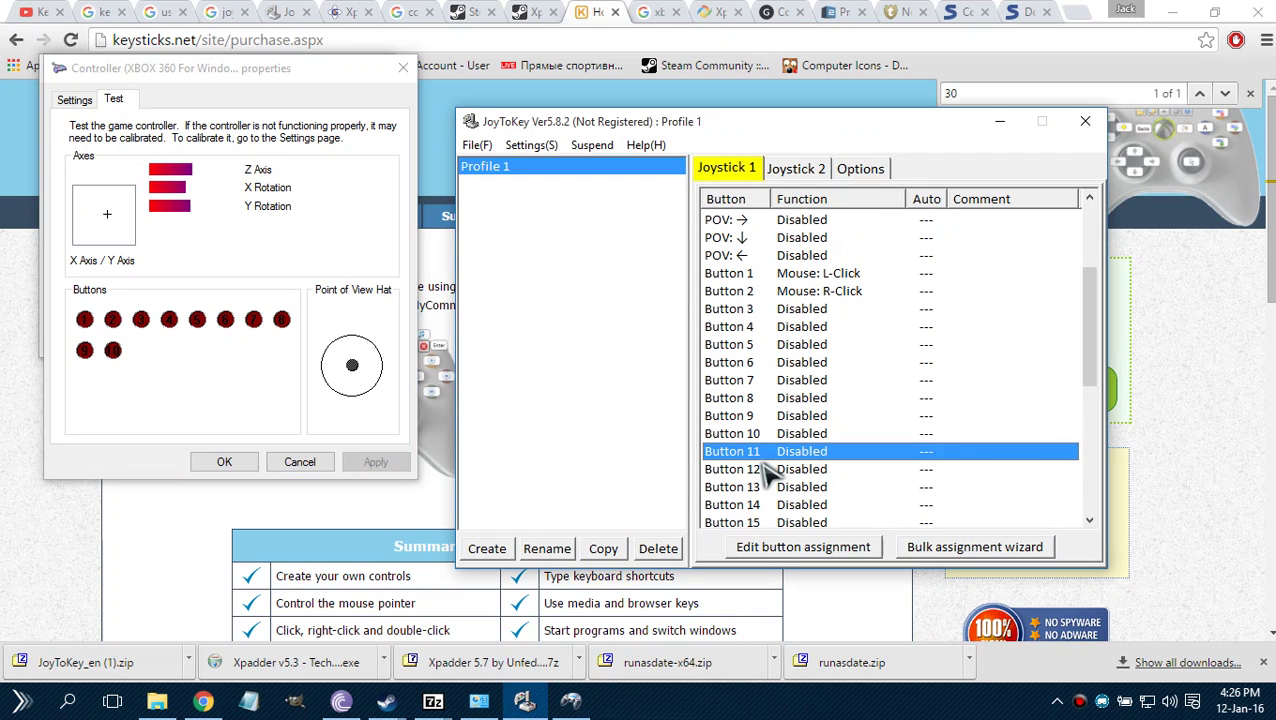
left_click(778, 470)
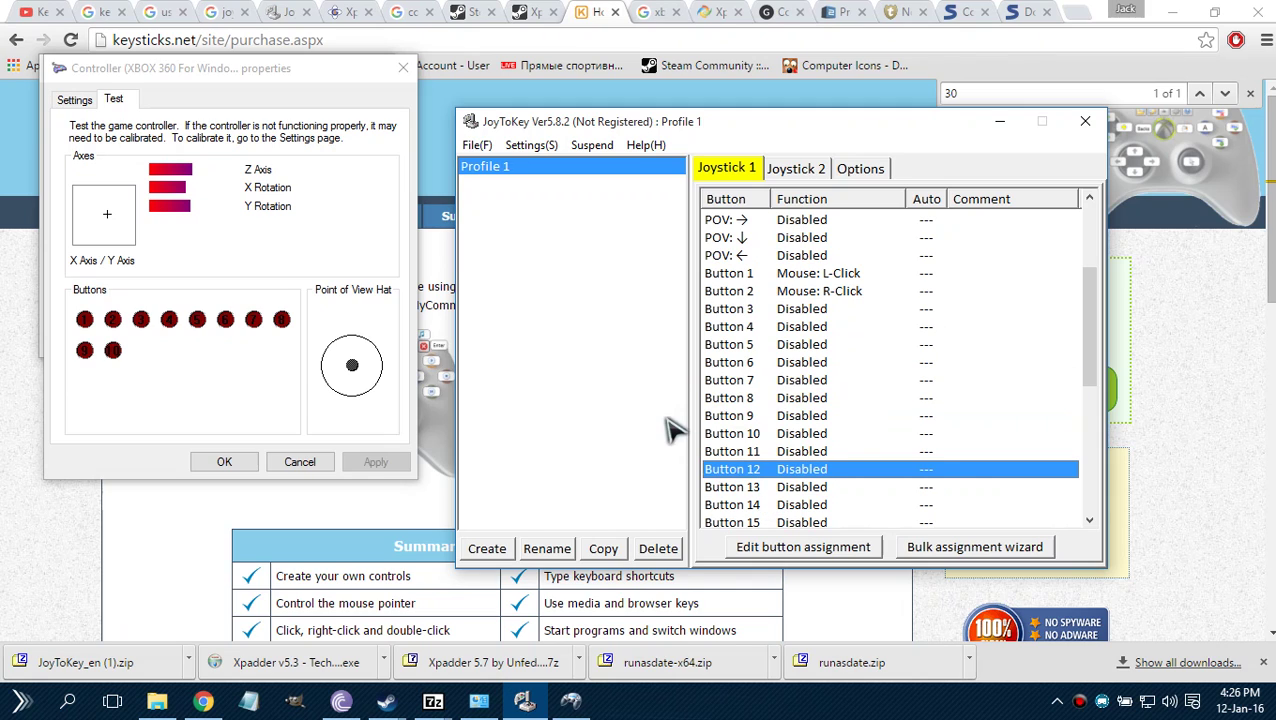
right_click(607, 411)
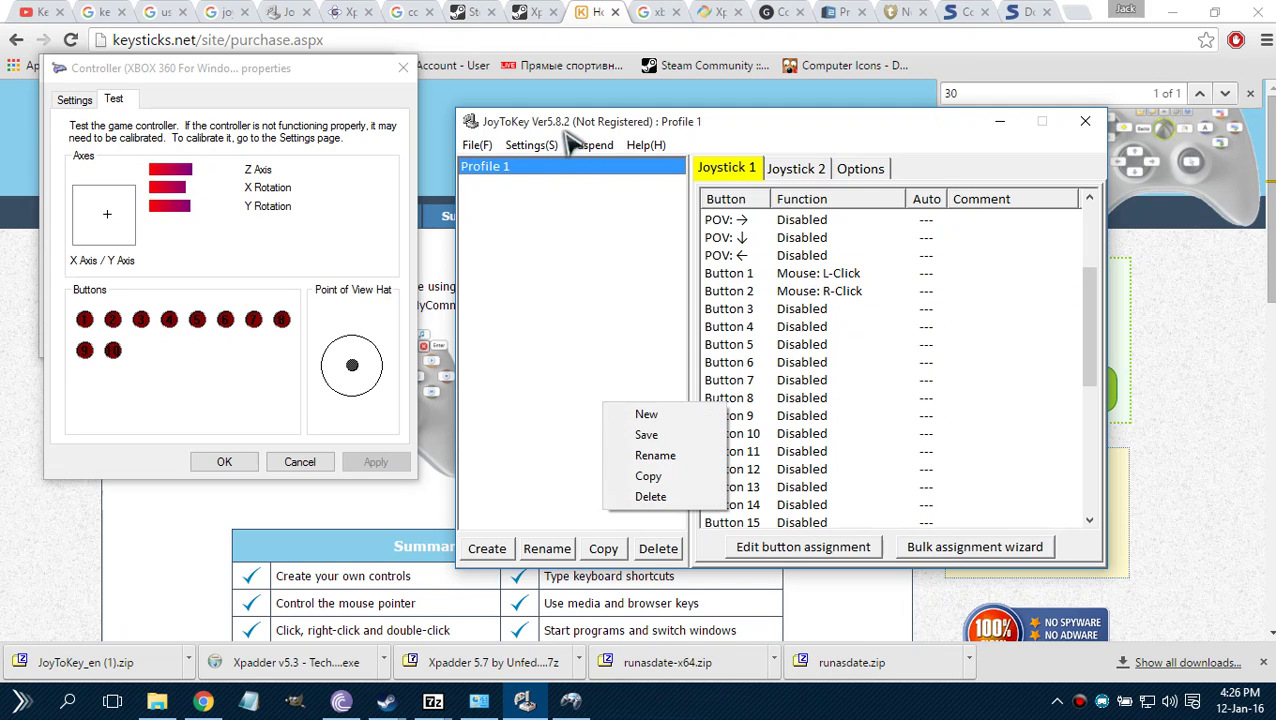
key("Escape")
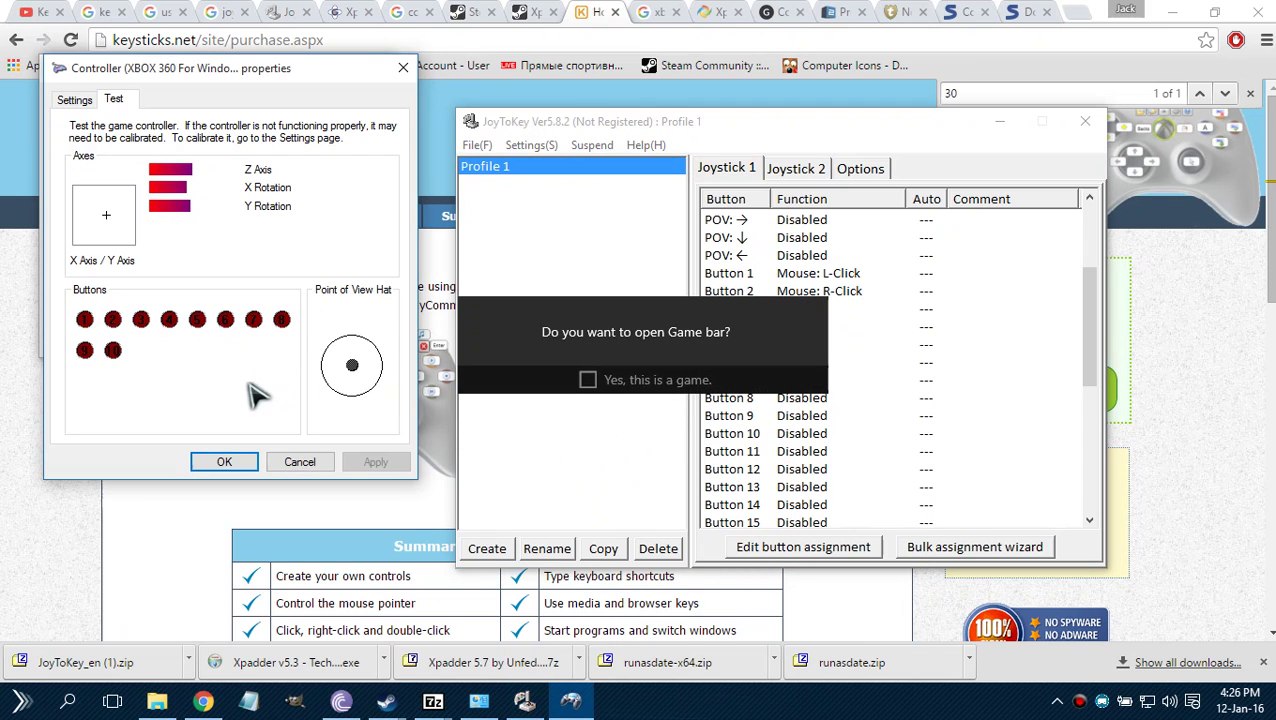
Step: Focus JoyToKey and close the 'Do you want to open Game bar?' prompt
left_click(645, 465)
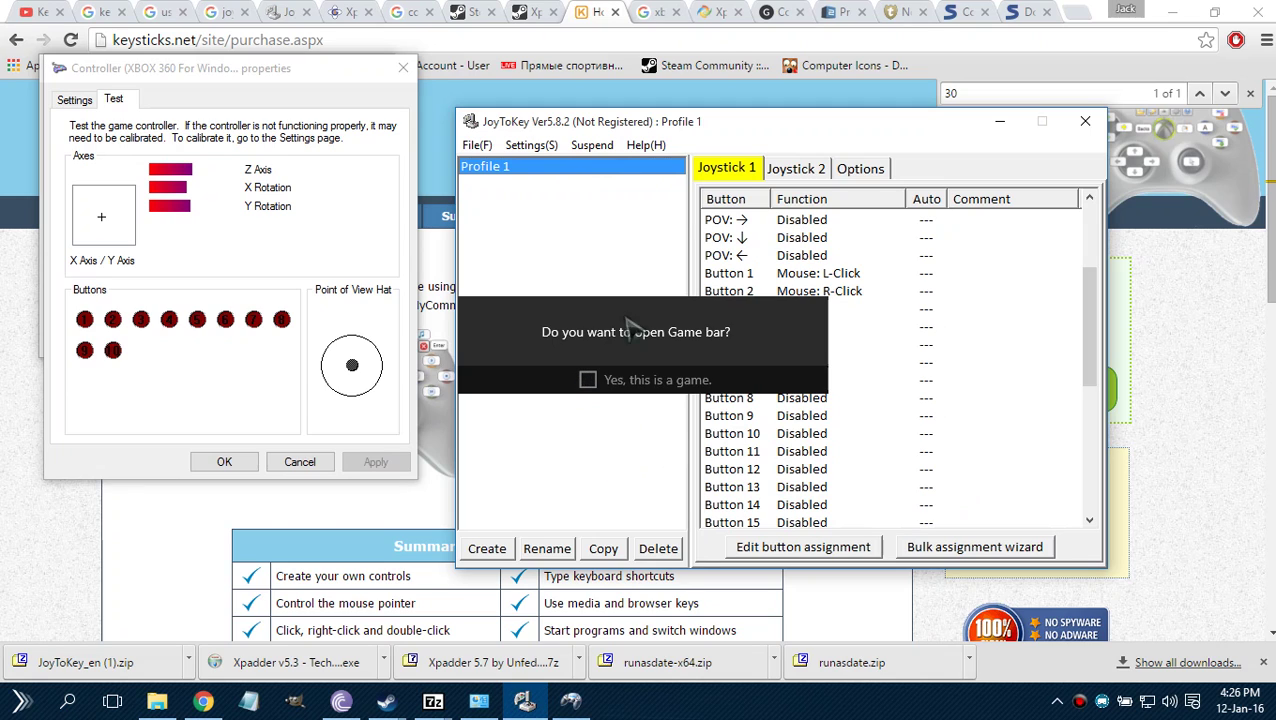
left_click(818, 309)
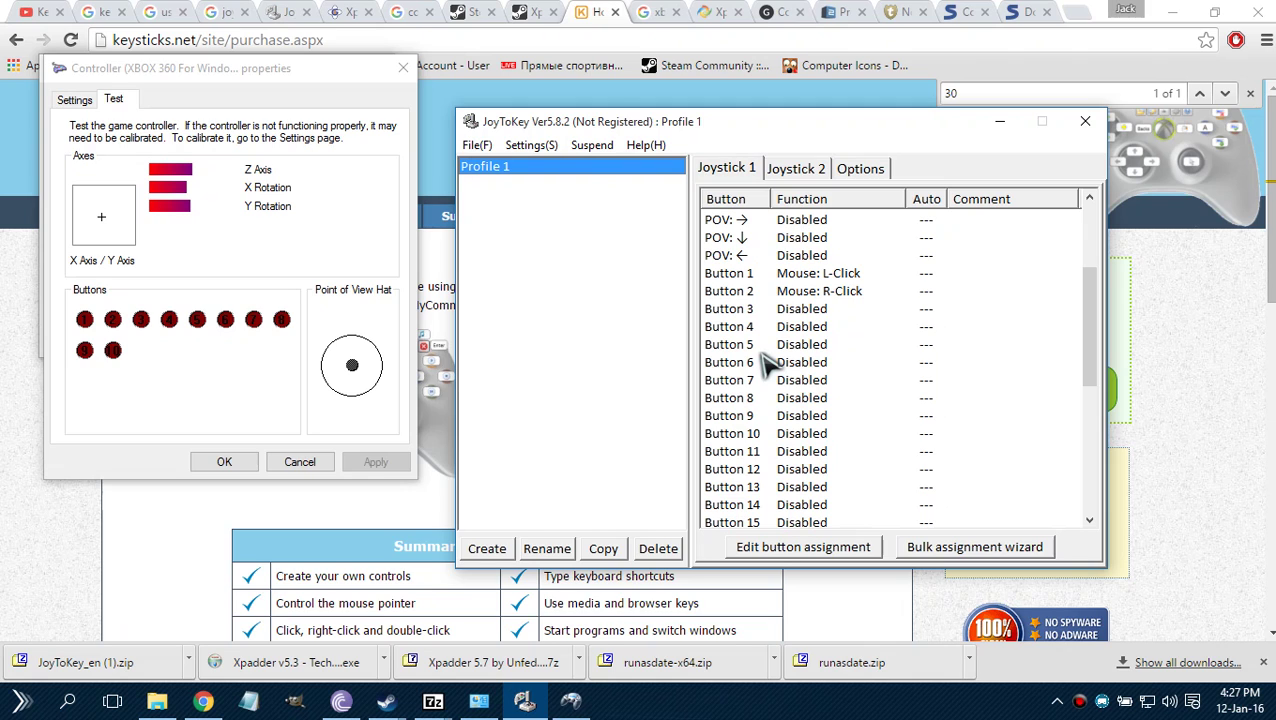
scroll(768, 365, "down", 5)
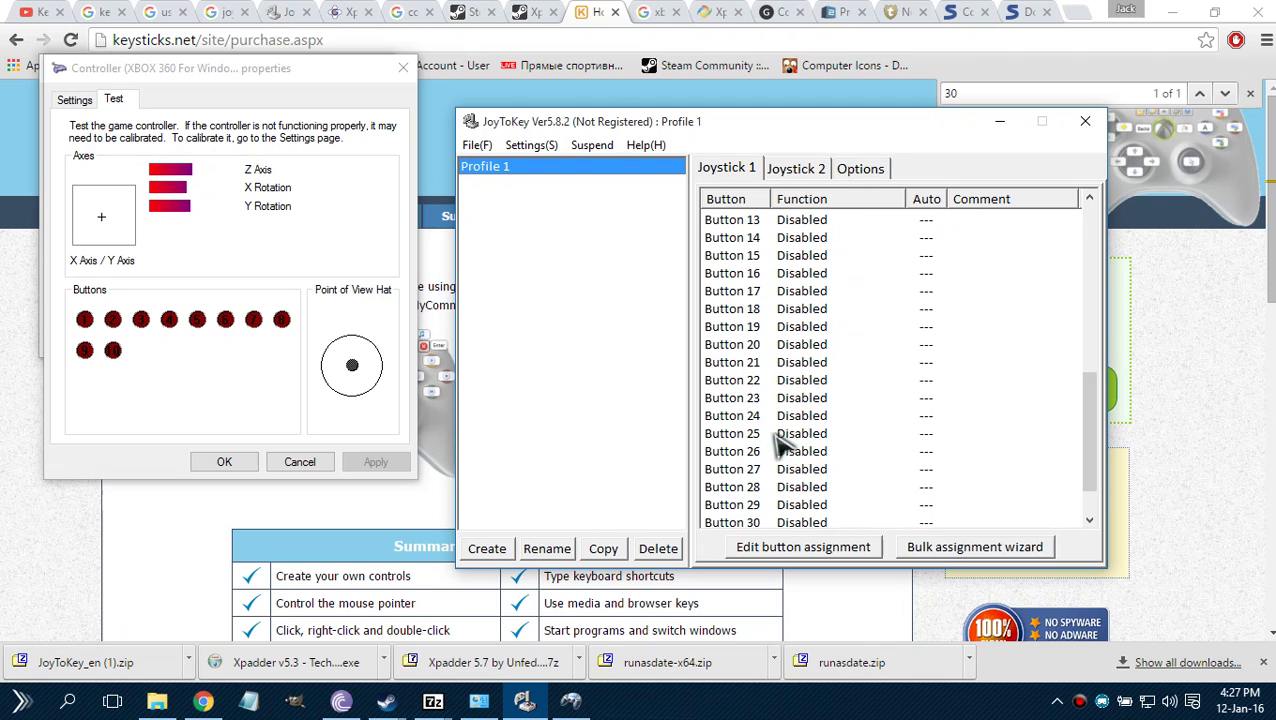
left_click(250, 365)
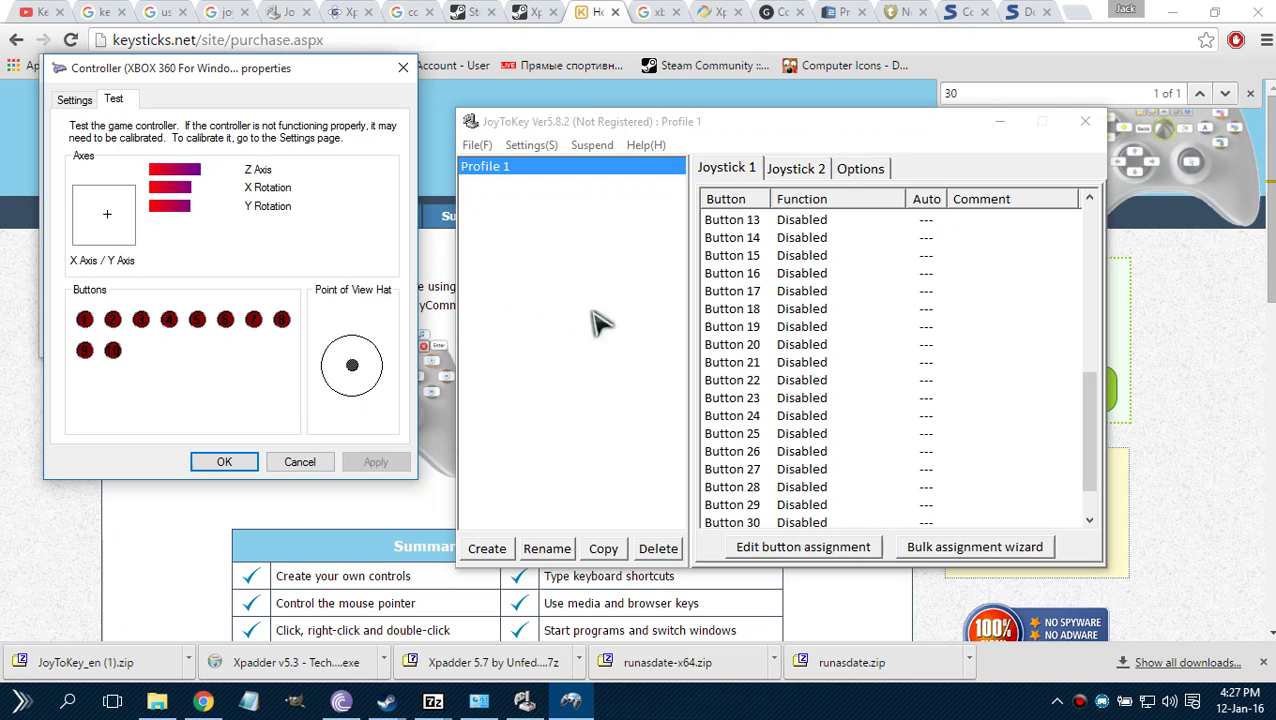
left_click_drag(1092, 392, 1090, 360)
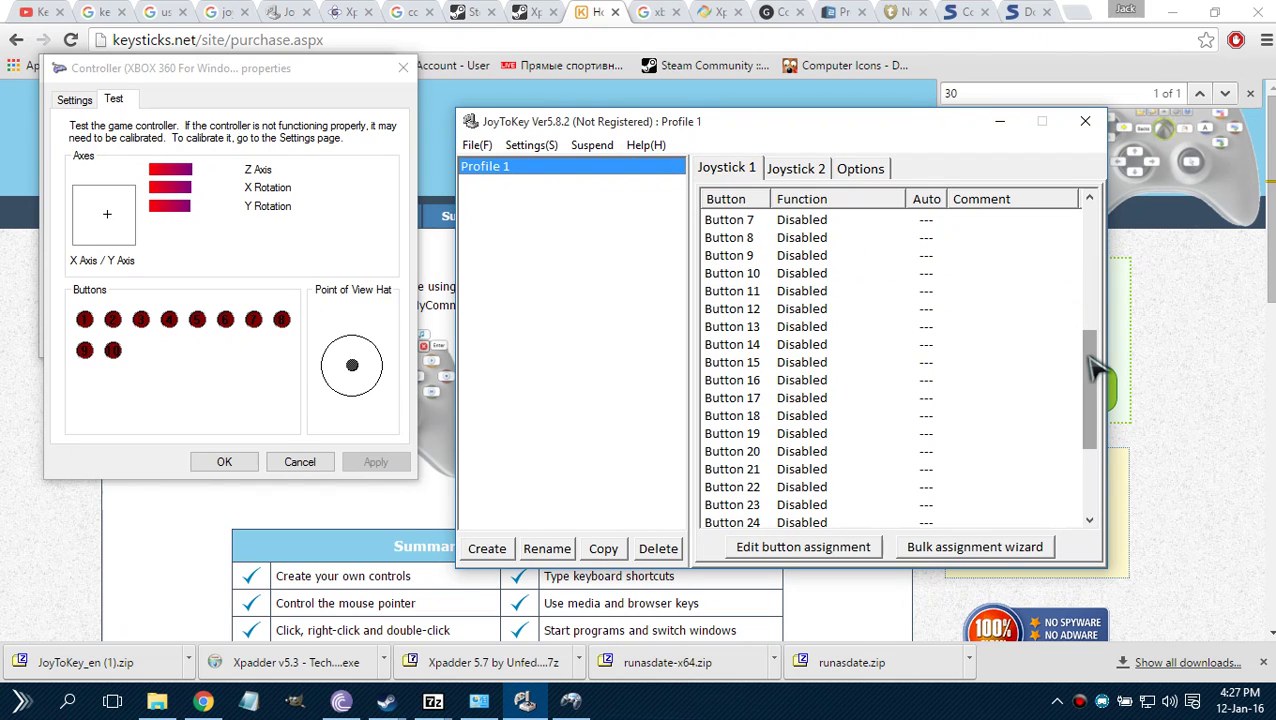
left_click(342, 250)
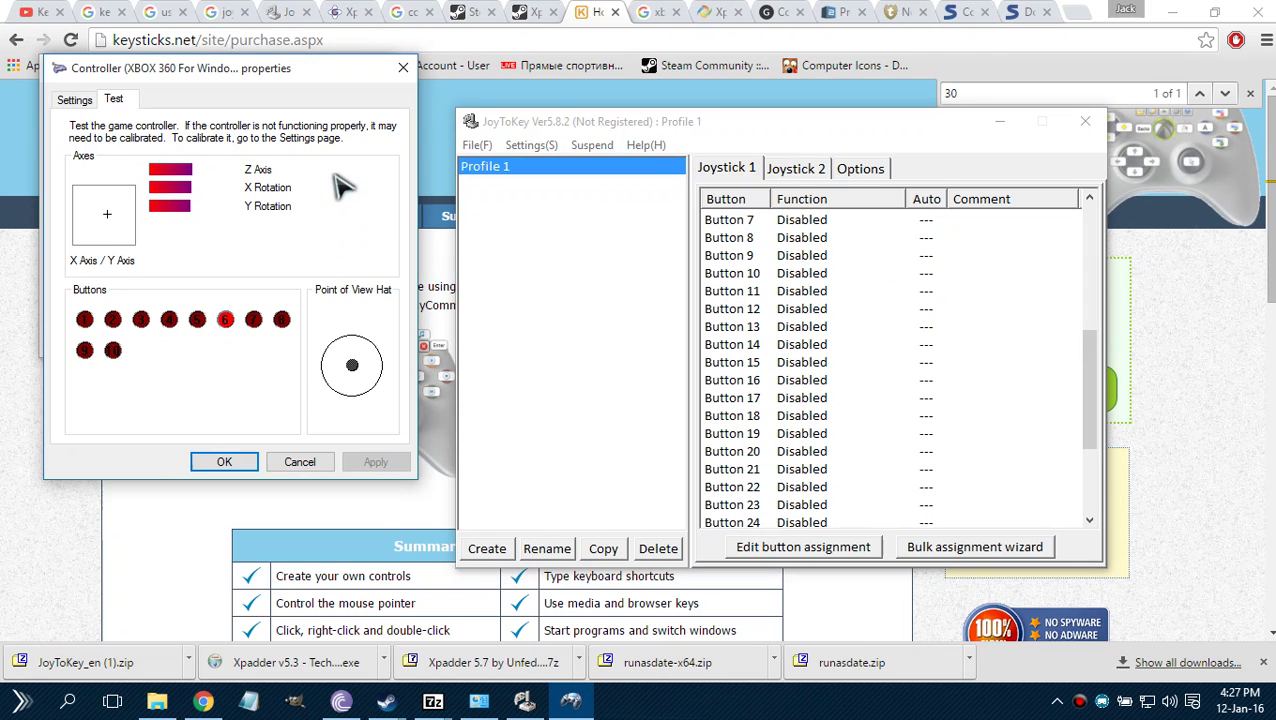